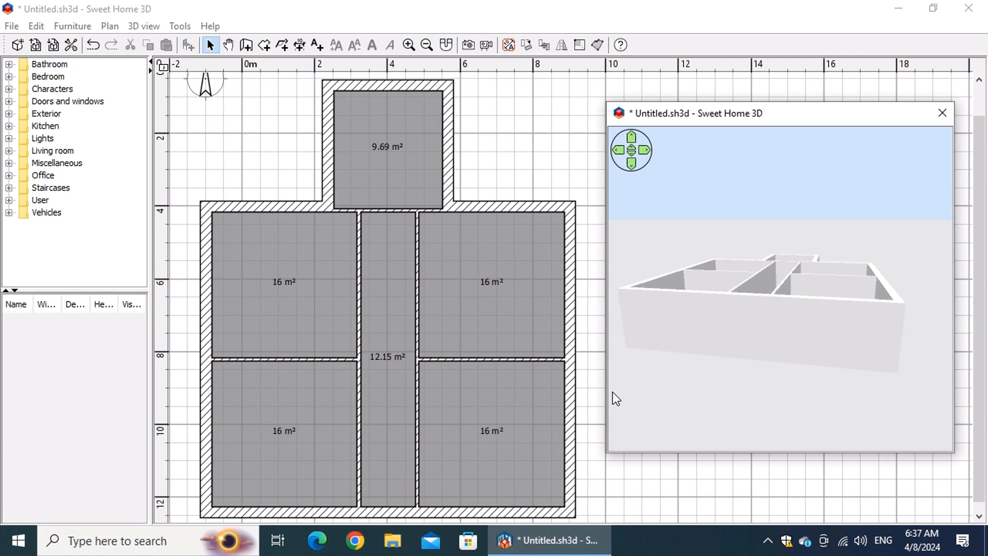
- Narrow the floating 3D view window and look through the Bedroom and Lights furniture categories
drag(608, 411, 647, 409)
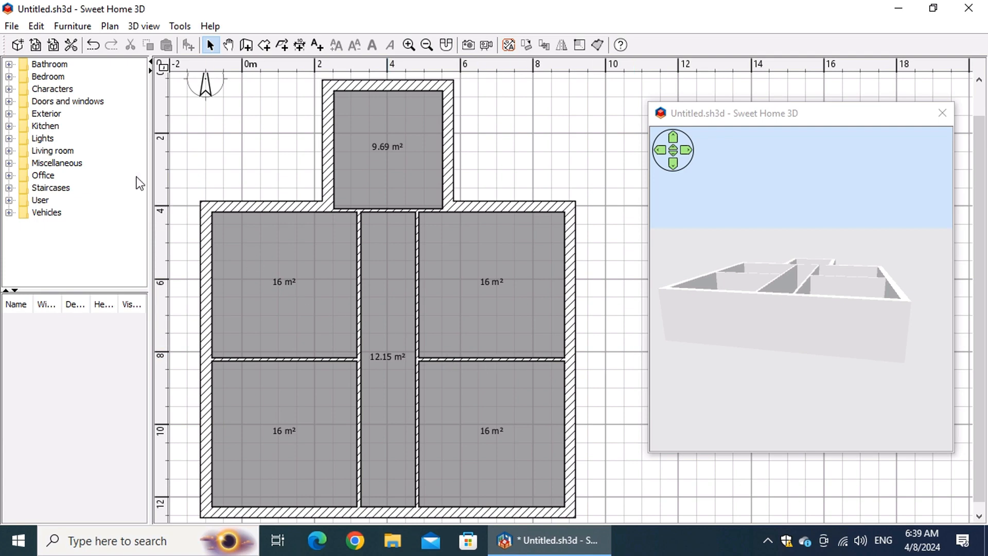
click(9, 76)
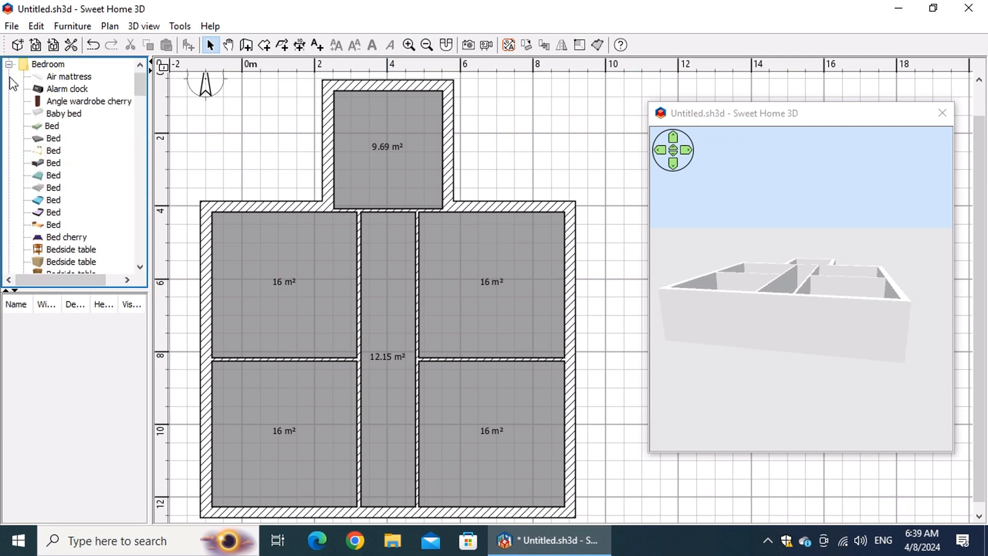
click(9, 64)
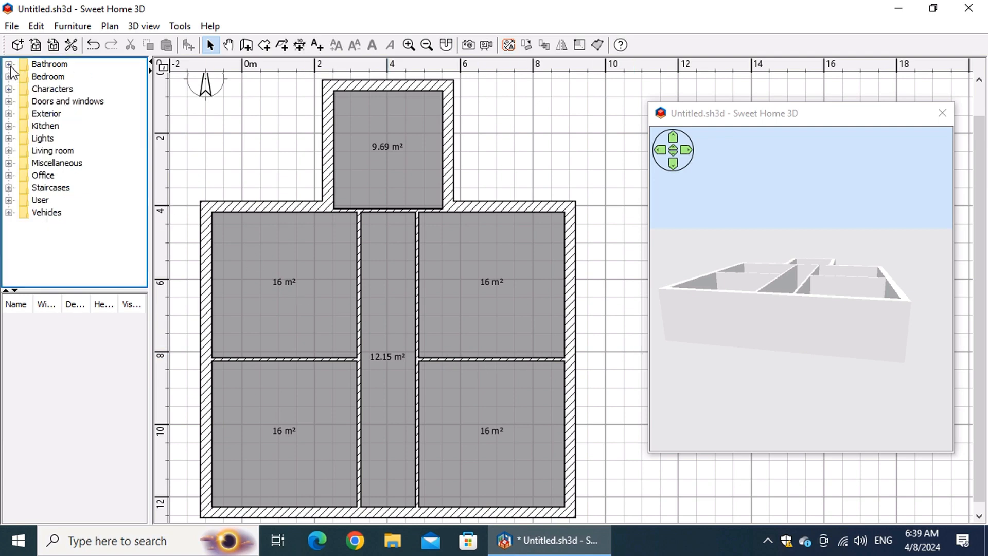
click(9, 138)
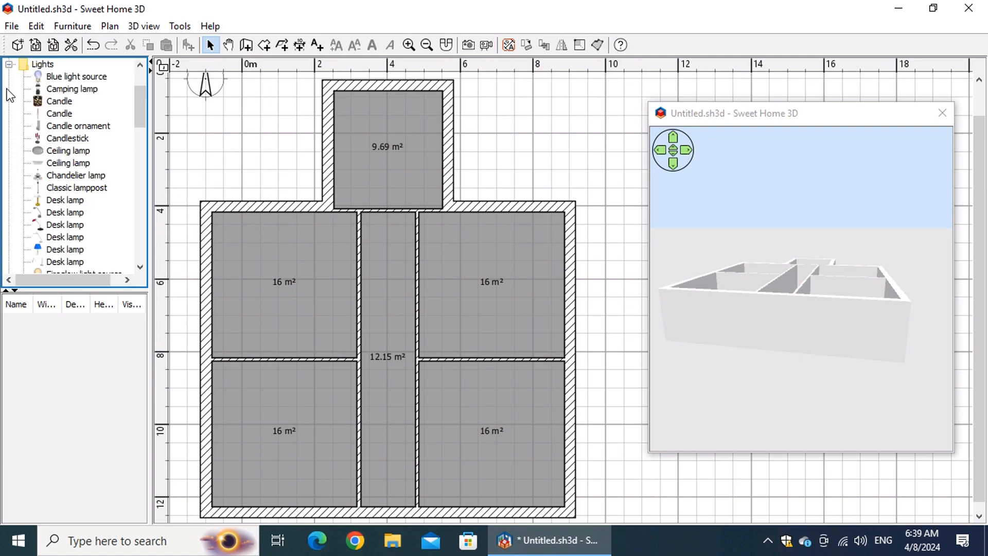
click(9, 64)
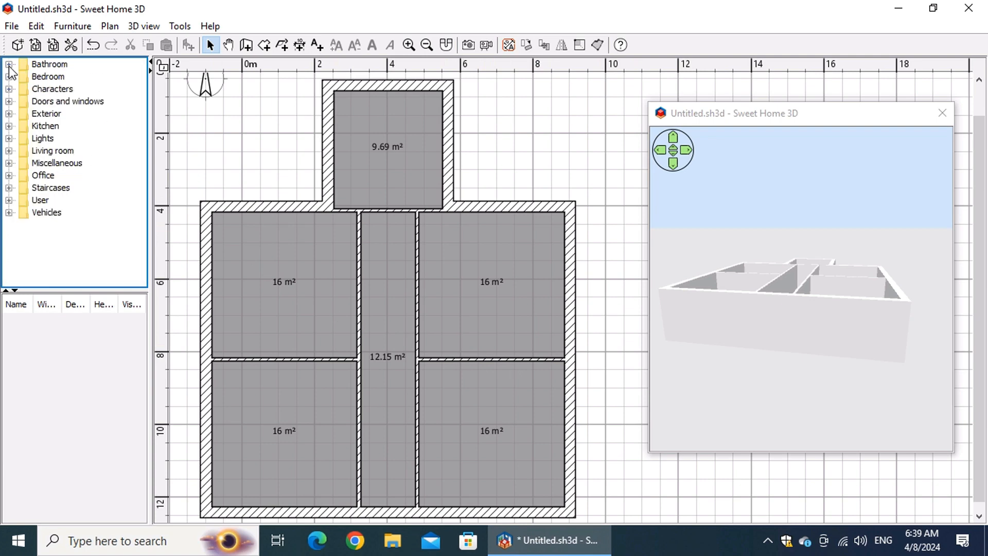
- Set the furniture catalog view to Searchable list and enable the aerial view centered on selection in the preferences
click(12, 27)
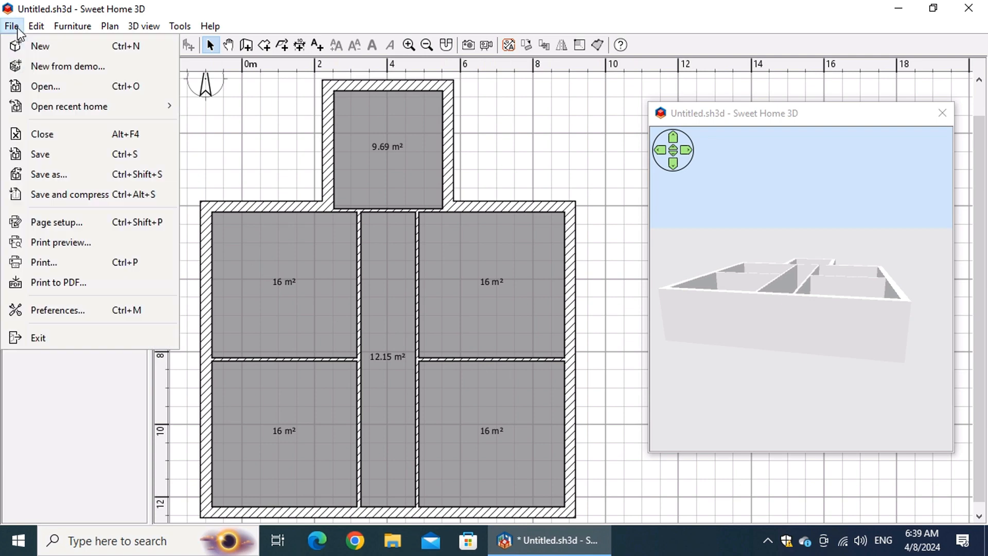
click(107, 310)
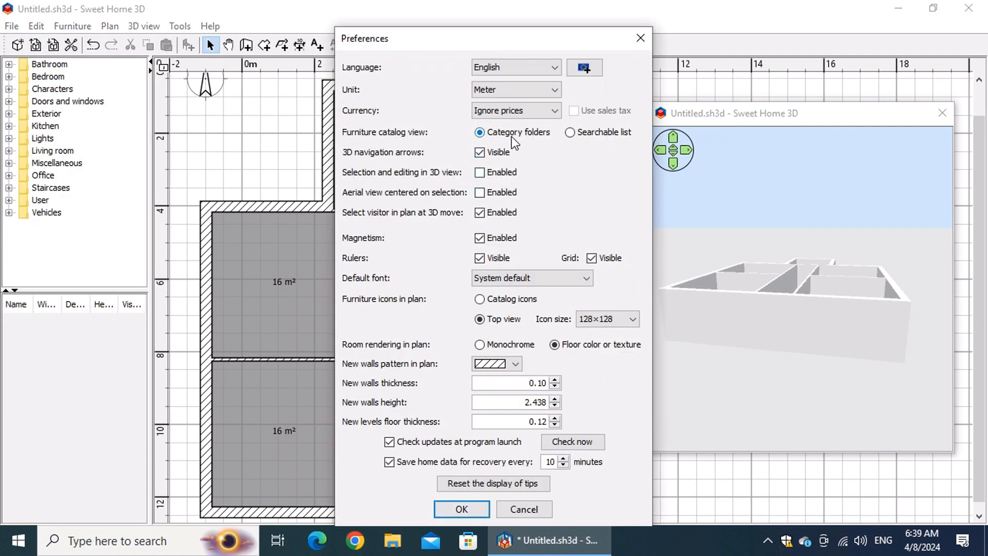
click(572, 136)
click(480, 192)
click(461, 509)
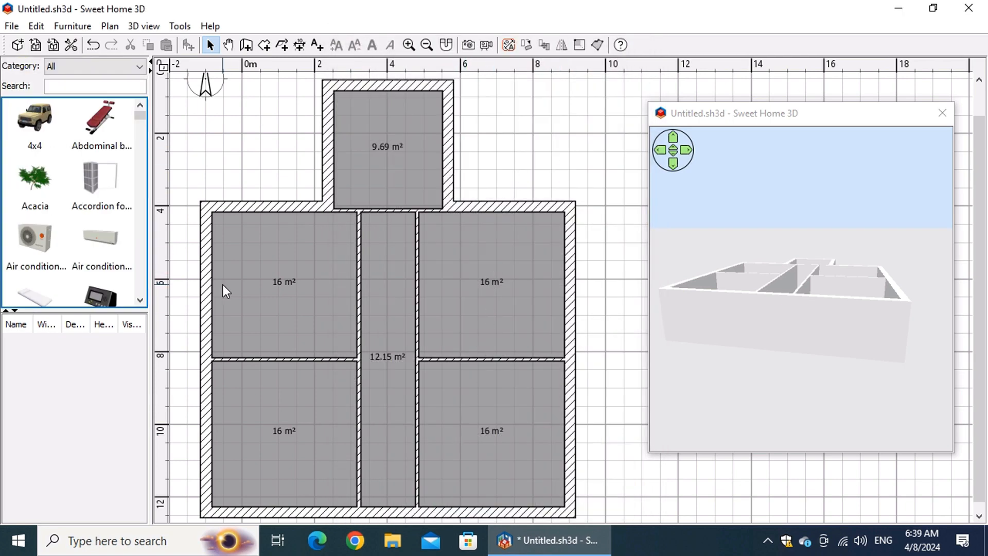
- Widen the furniture catalog, filter it to the Doors and windows category and search for "door"
drag(149, 280, 286, 280)
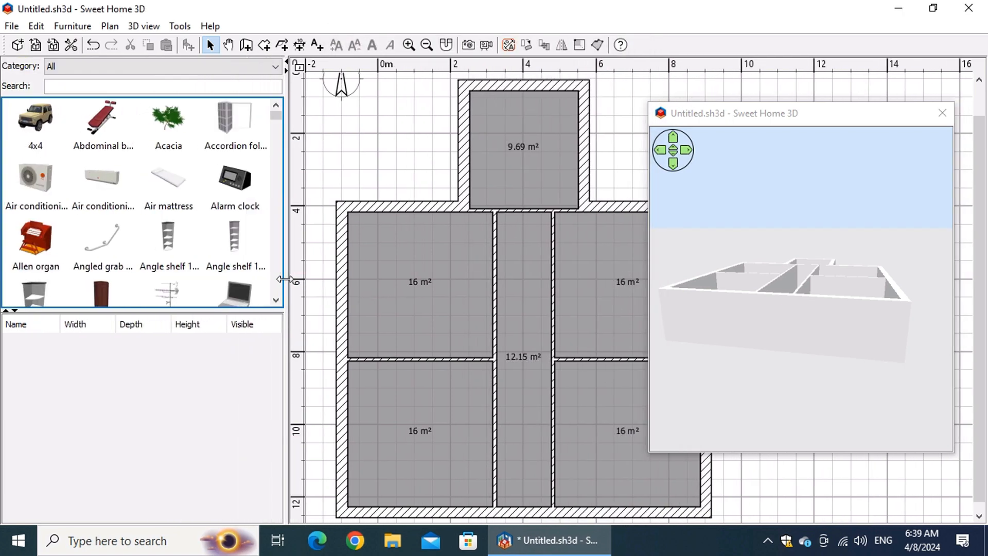
click(275, 67)
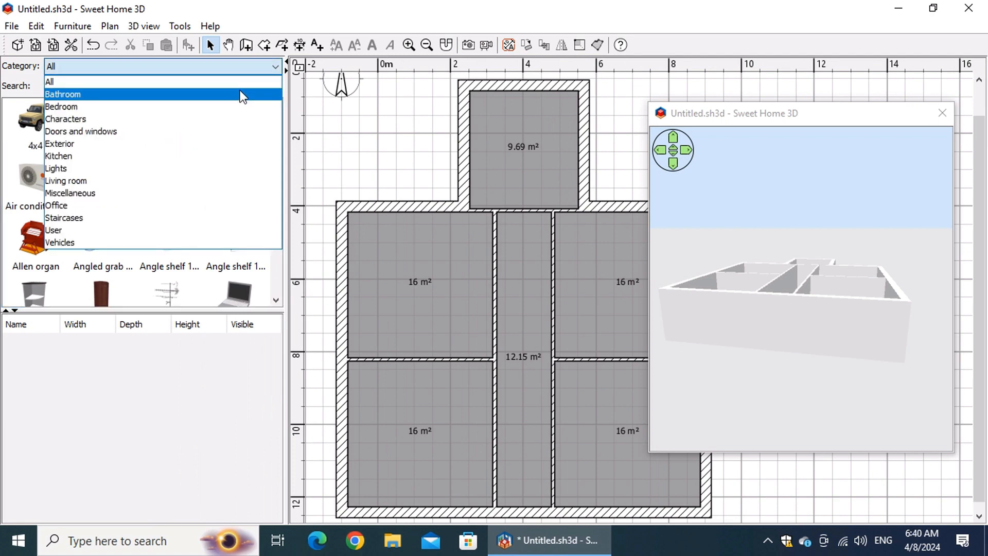
click(226, 132)
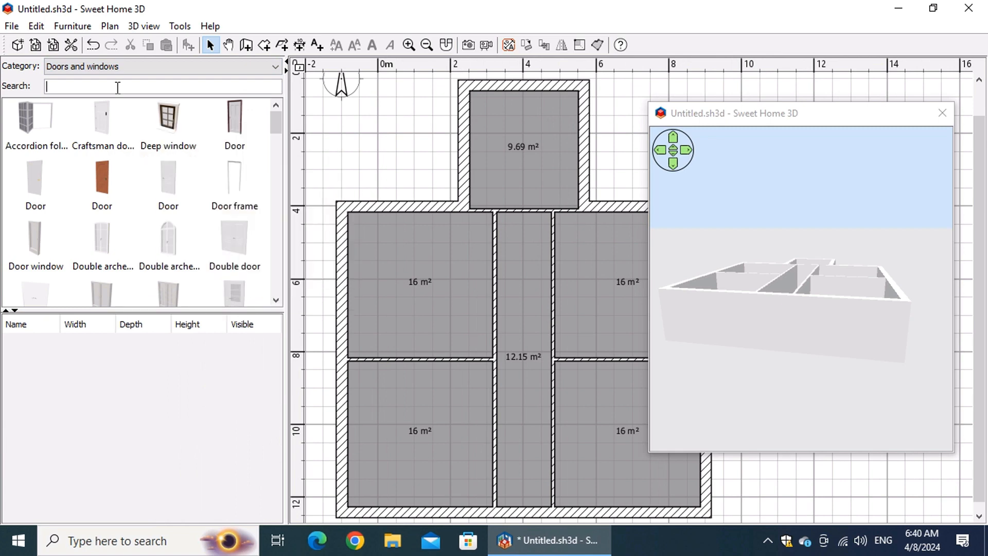
text(door)
drag(285, 268, 215, 264)
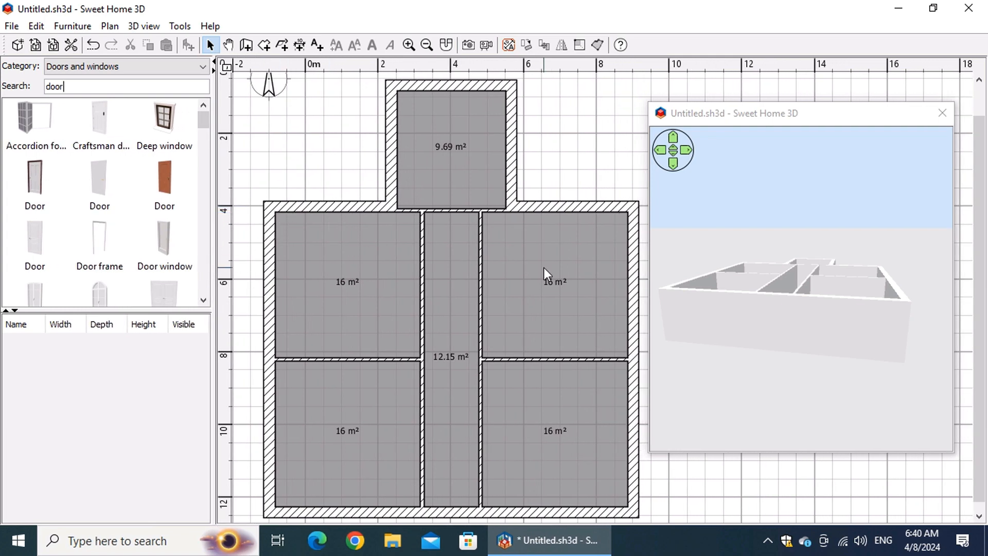
- Replace the Doors and windows search text with "ext" to look for exterior doors
drag(752, 307, 784, 387)
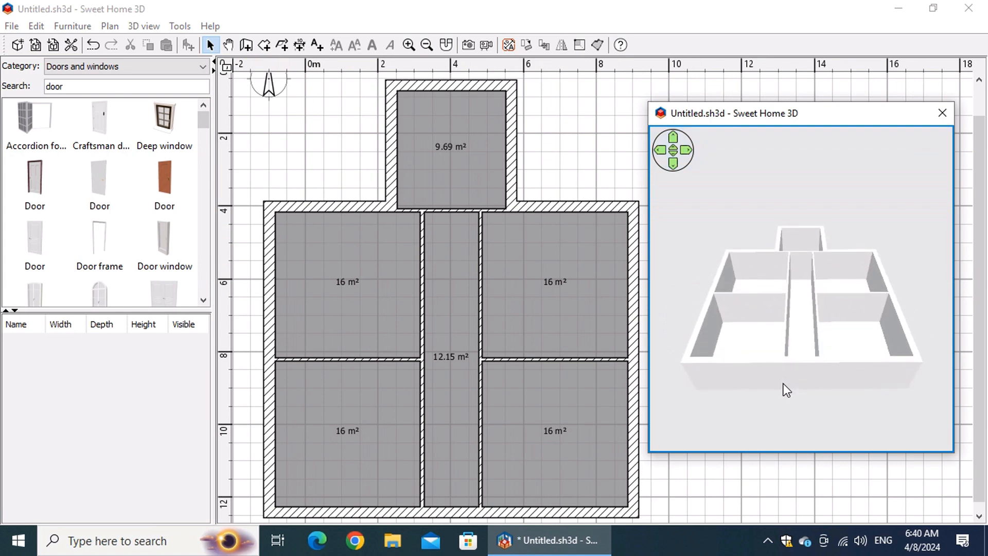
drag(784, 384, 777, 392)
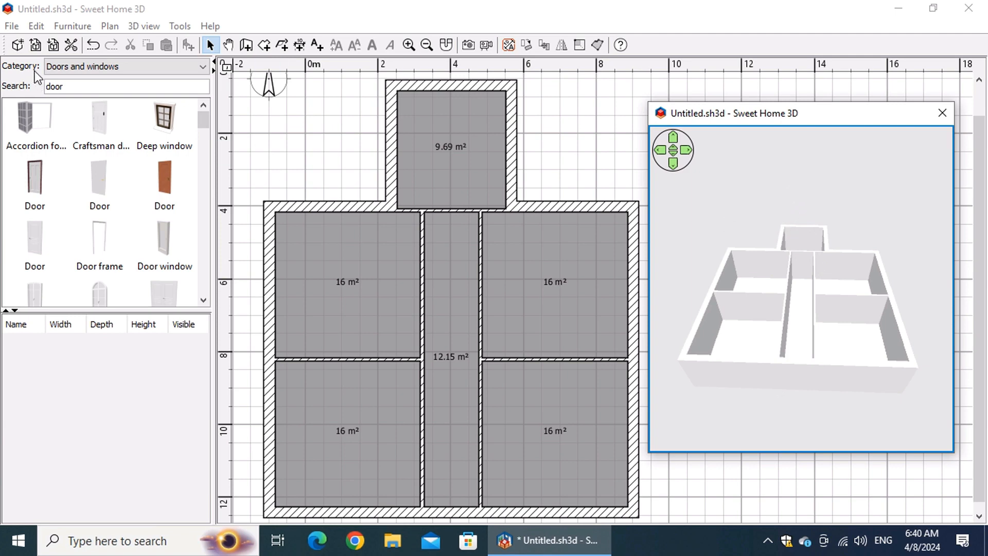
click(71, 86)
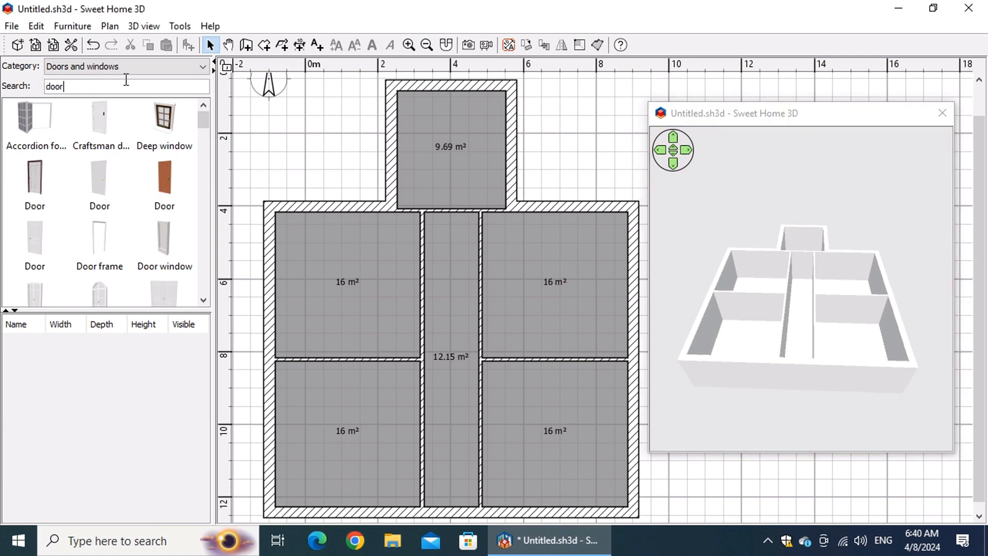
key(BackSpace)
key(BackSpace)
key(BackSpace)
key(BackSpace)
text(ext)
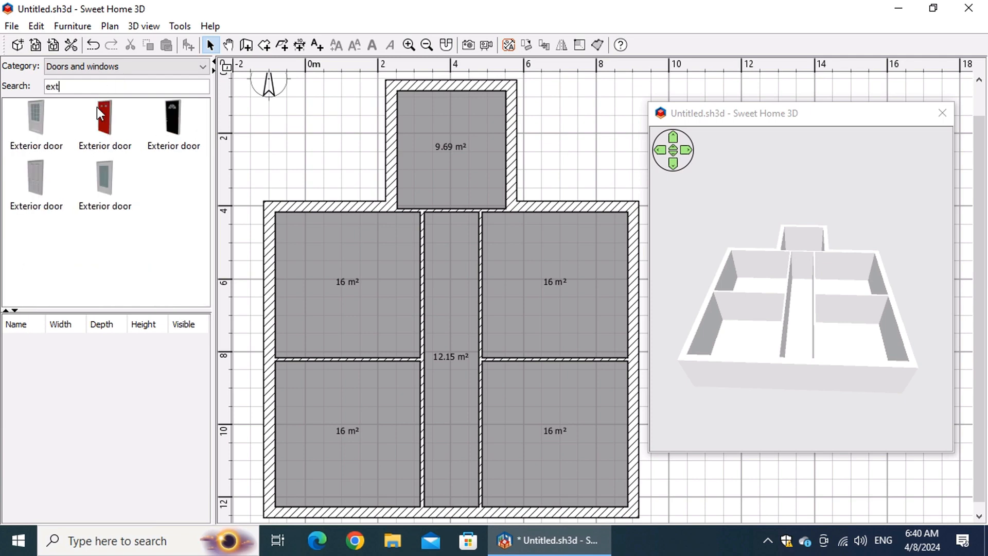
- Place the red exterior door in the outer wall at the lower end of the 12.15 m² hallway and save the home
mouse_move(38, 125)
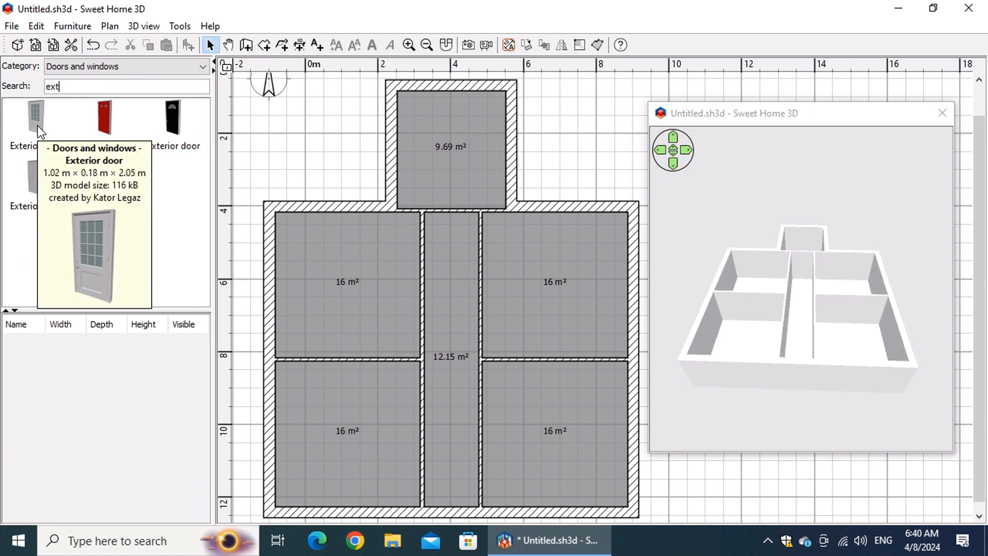
mouse_move(81, 130)
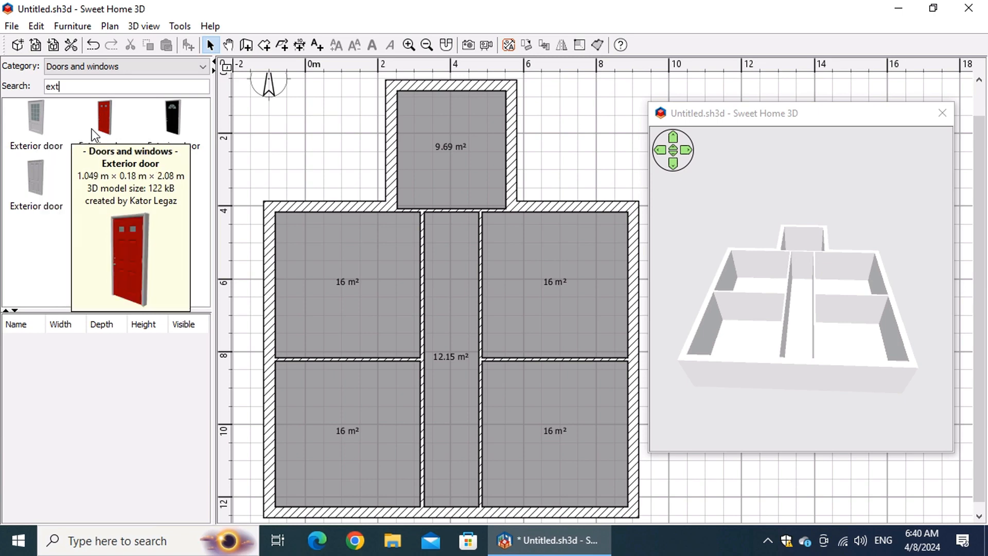
mouse_move(163, 131)
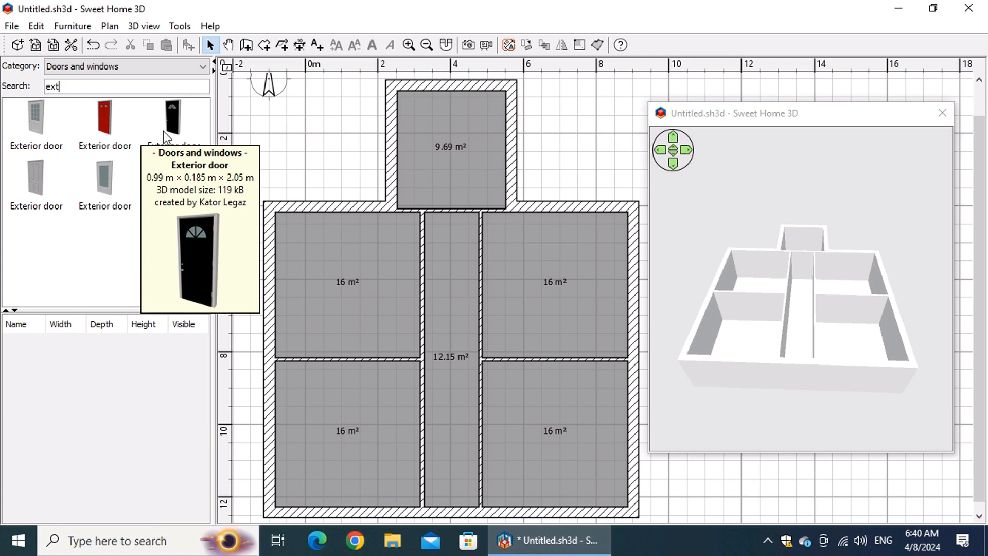
mouse_move(129, 141)
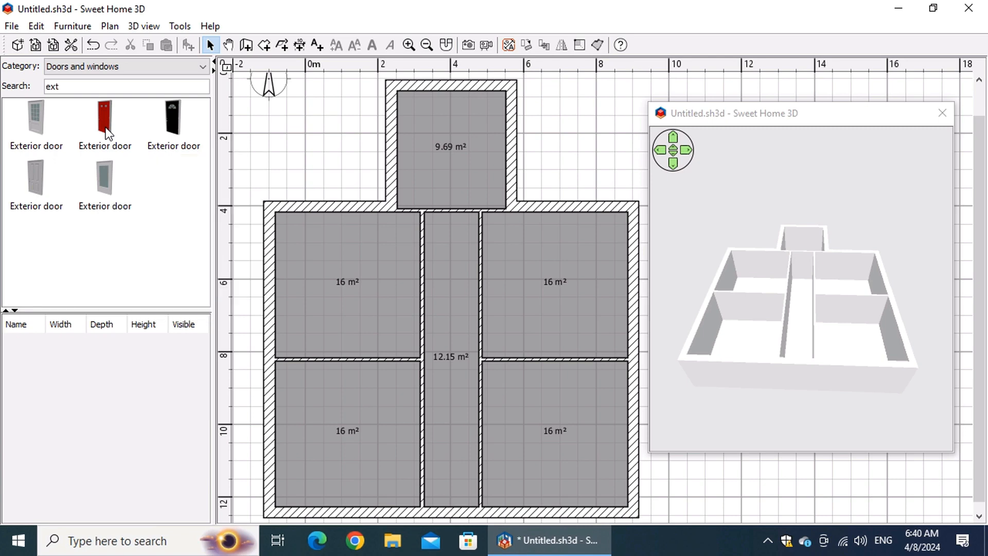
drag(106, 127, 432, 508)
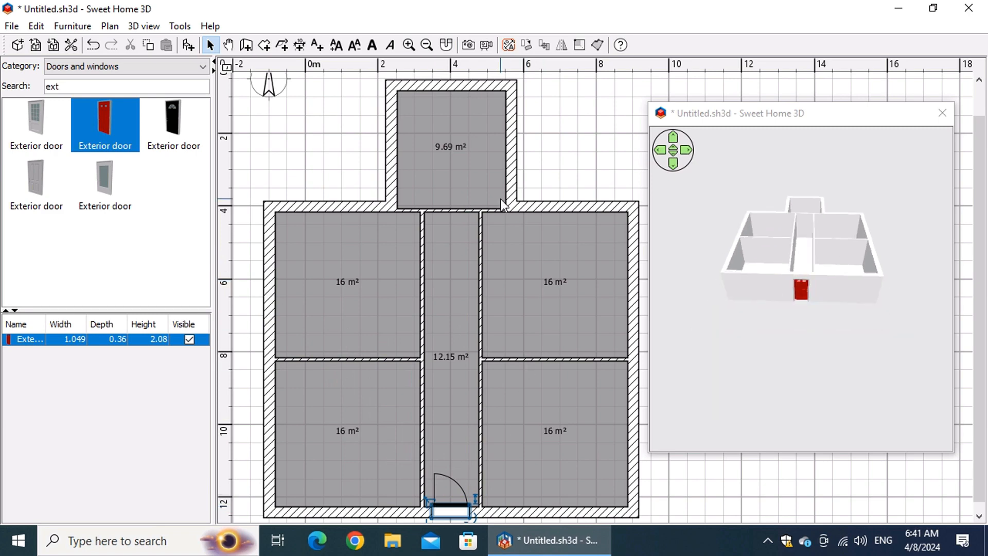
scroll(795, 291, up, 5)
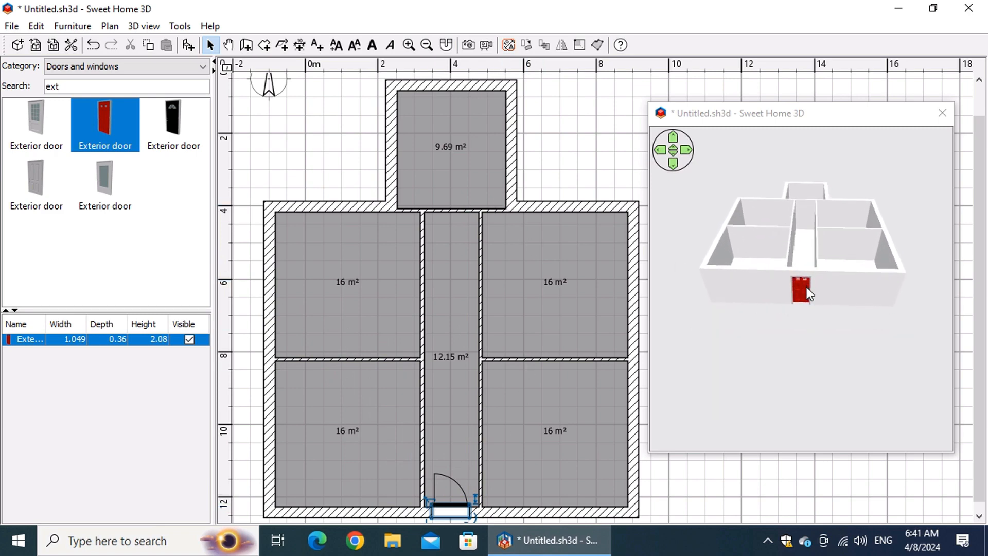
scroll(806, 289, up, 5)
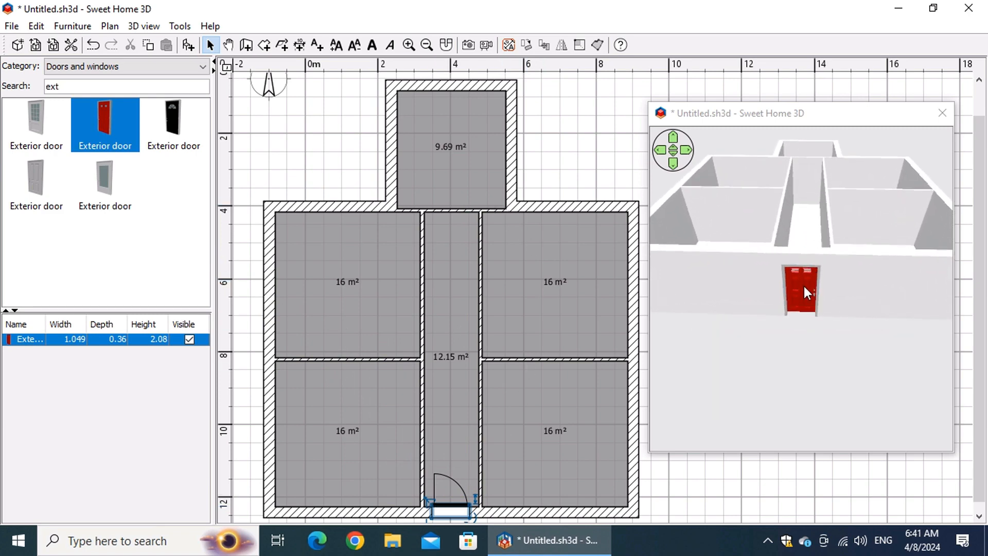
scroll(804, 286, up, 4)
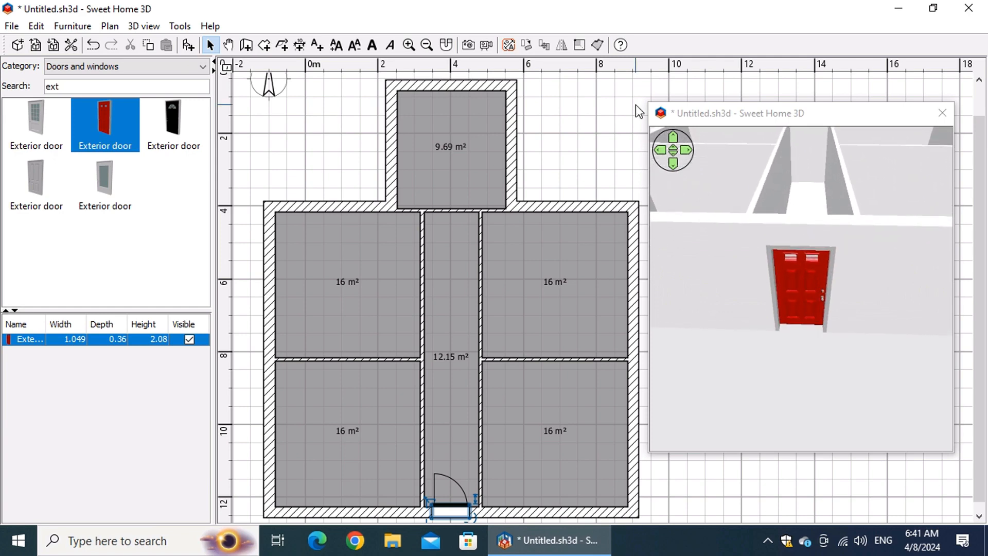
key(ctrl+s)
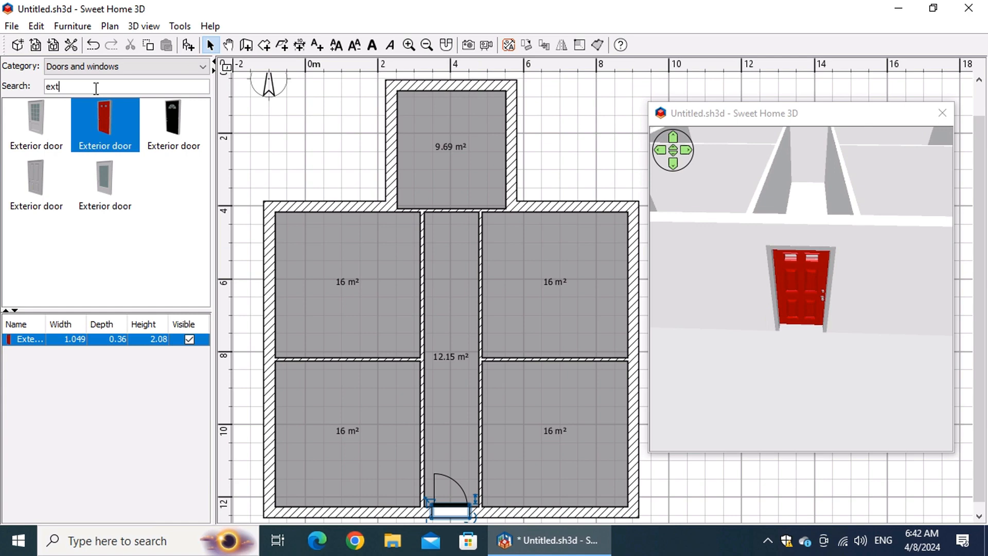
- Search for "door" and place a plain white Door in the wall between the hallway and the lower-left 16 m² room
key(BackSpace)
key(BackSpace)
text(door)
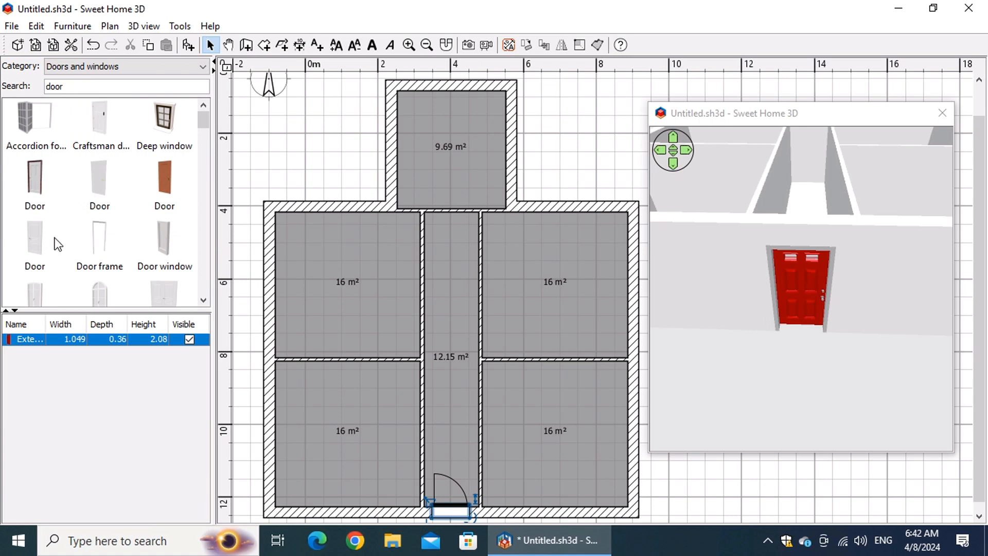
drag(28, 245, 406, 367)
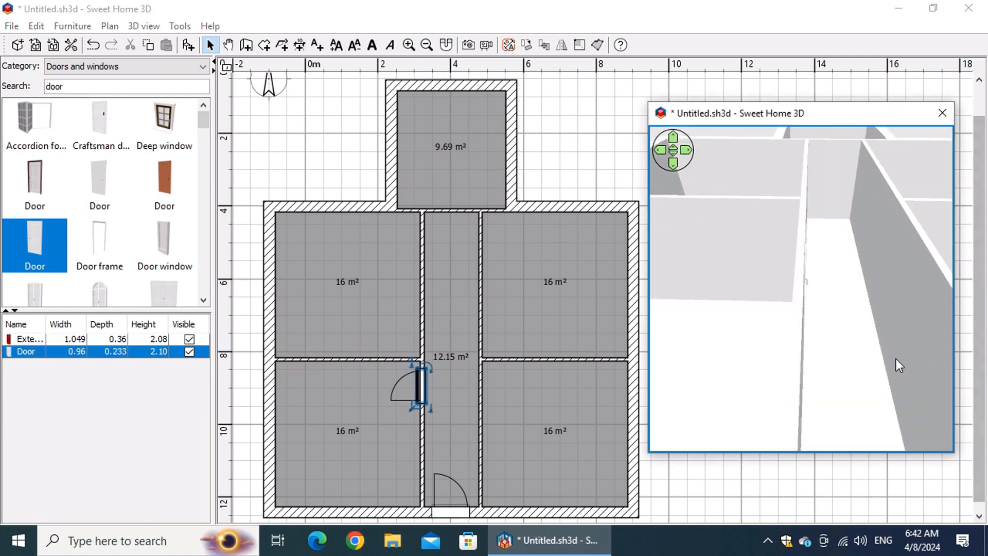
drag(897, 359, 678, 365)
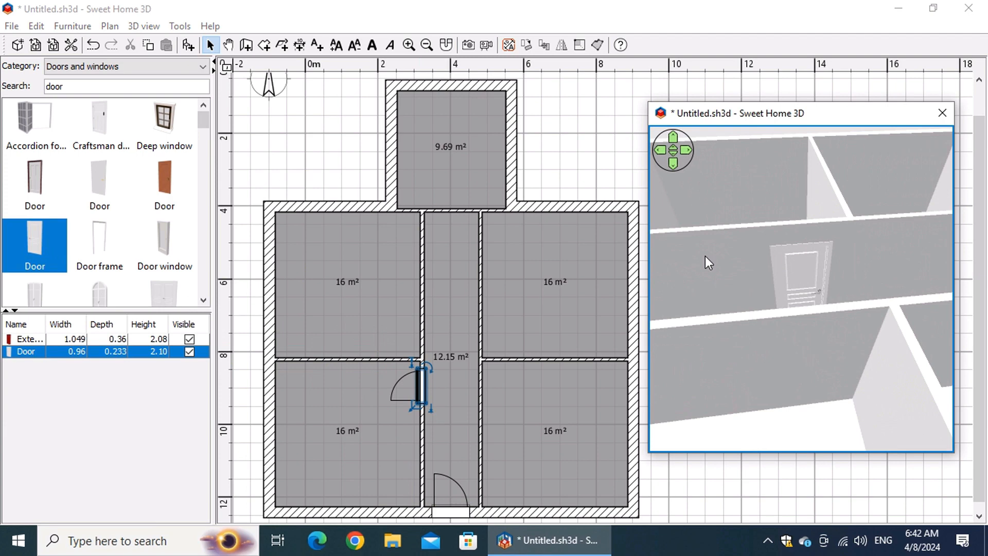
- Search for "small", place a double small window in the lower outer wall of the lower-right 16 m² room, and save the home
click(75, 83)
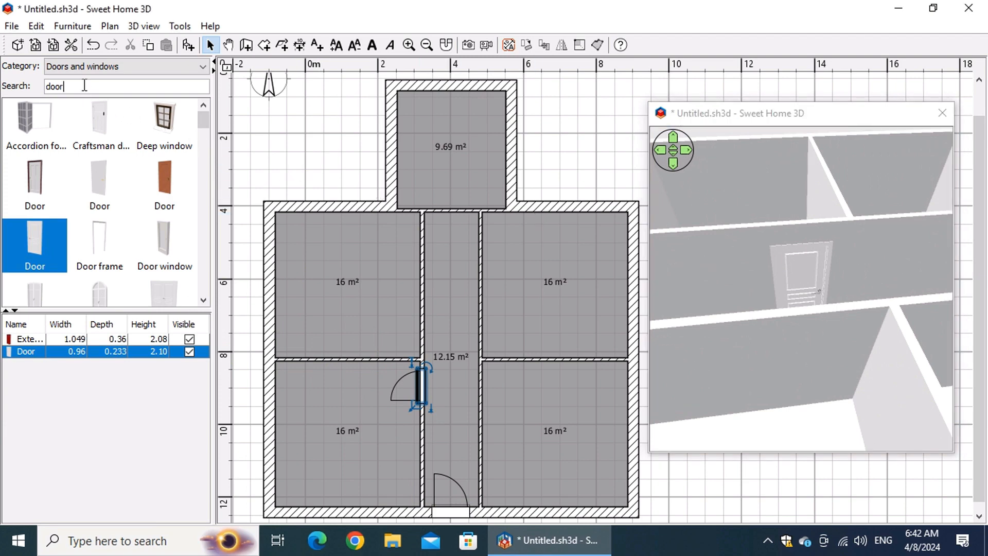
key(BackSpace)
key(BackSpace)
text(small)
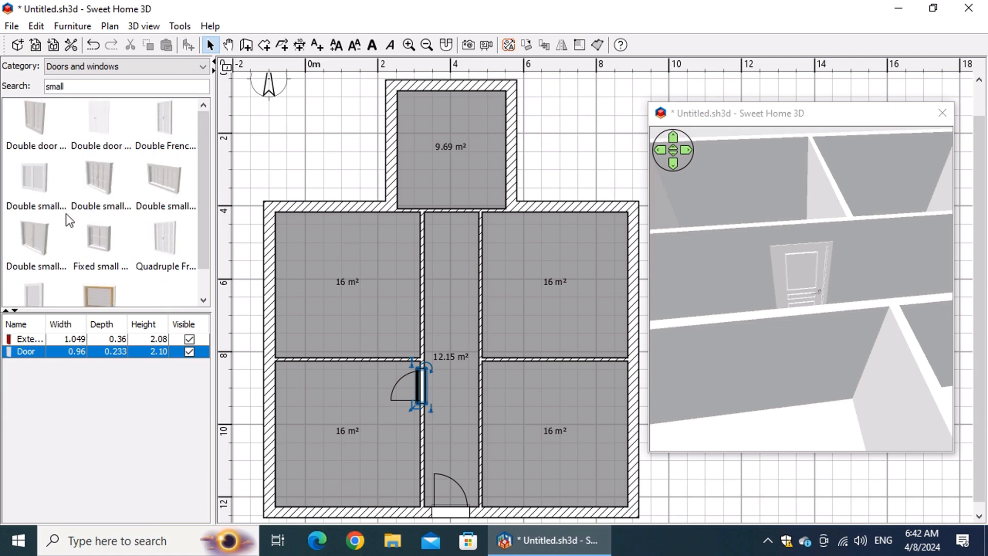
drag(36, 186, 529, 499)
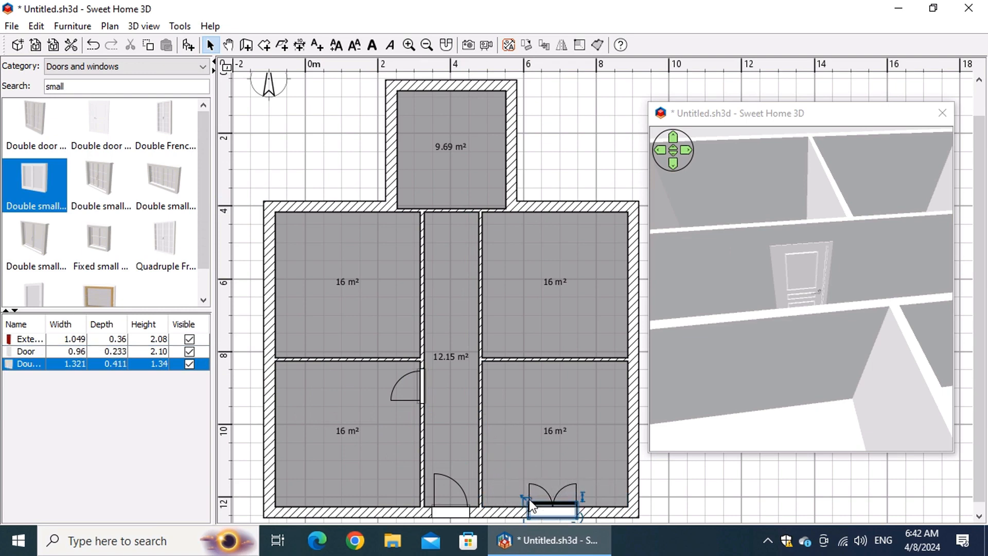
drag(792, 368, 947, 304)
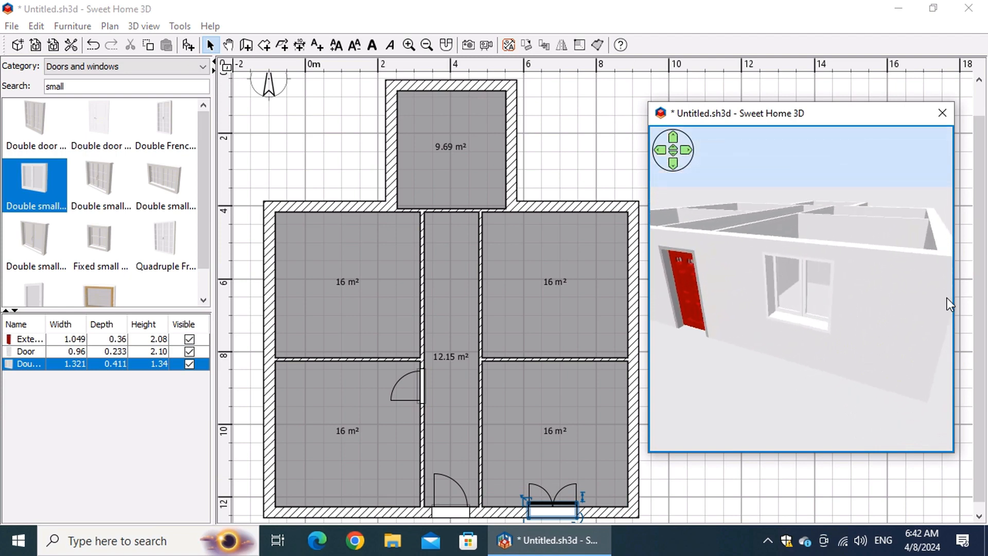
click(577, 1)
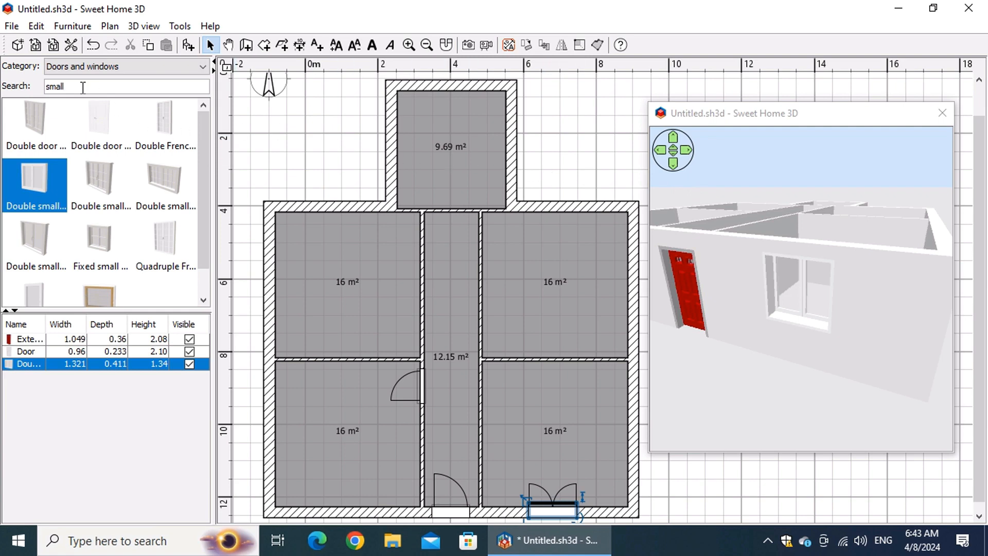
- Search for "slid" and place a Sliding window in the outer side wall of the upper-left 16 m² room
key(BackSpace)
key(BackSpace)
key(BackSpace)
key(BackSpace)
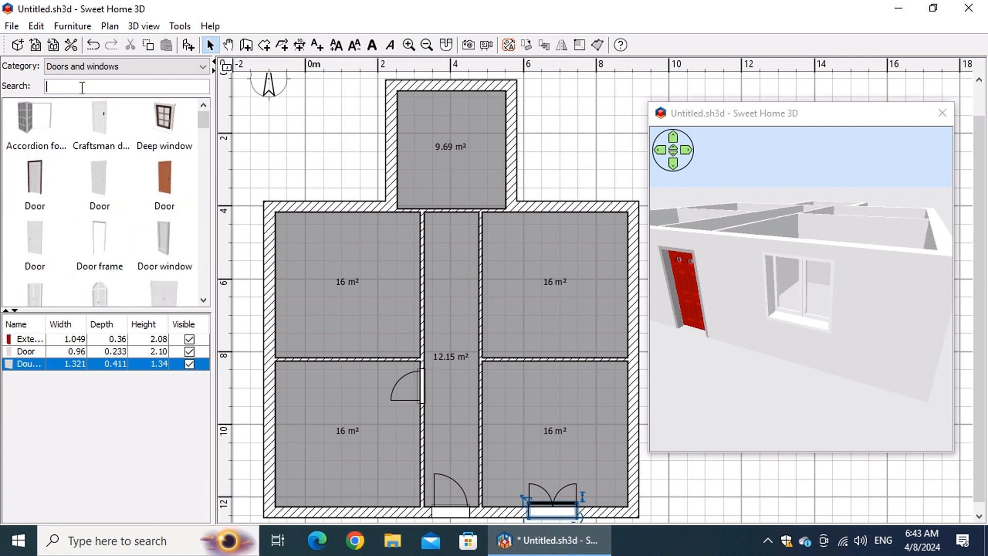
text(lid)
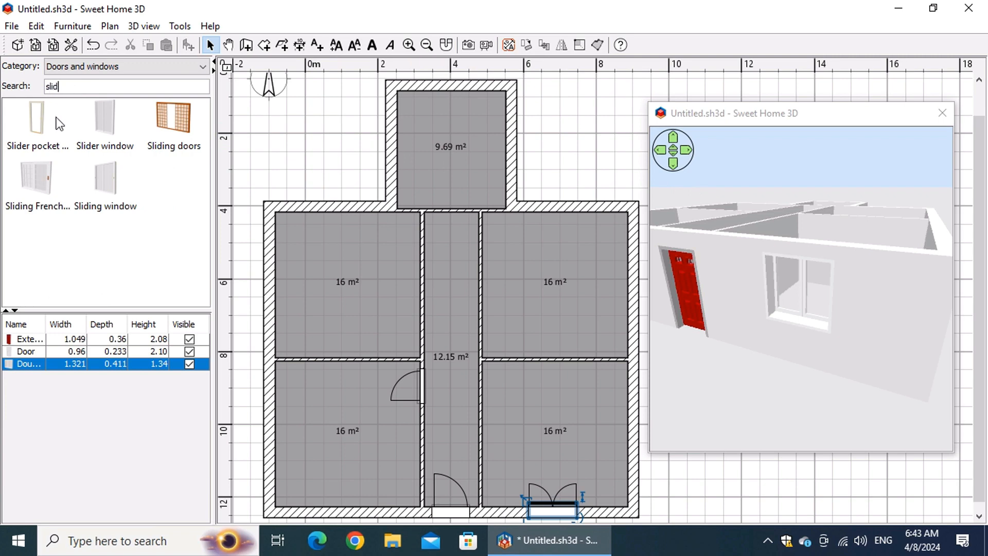
drag(103, 183, 274, 254)
drag(706, 311, 957, 333)
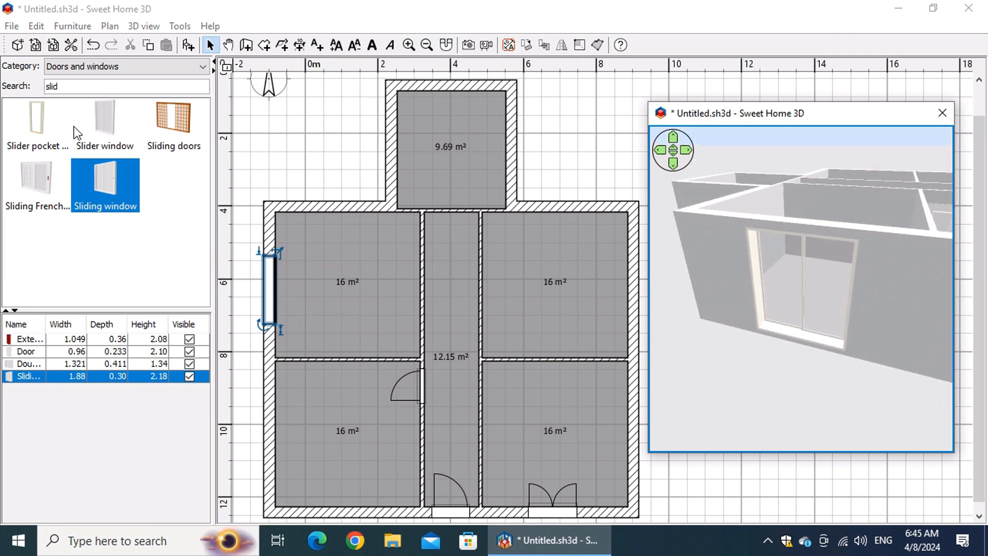
- Search for "qua", place a quadruple French window in the outer side wall of the upper-right 16 m² room, and save the home
click(65, 87)
key(BackSpace)
key(BackSpace)
key(BackSpace)
key(BackSpace)
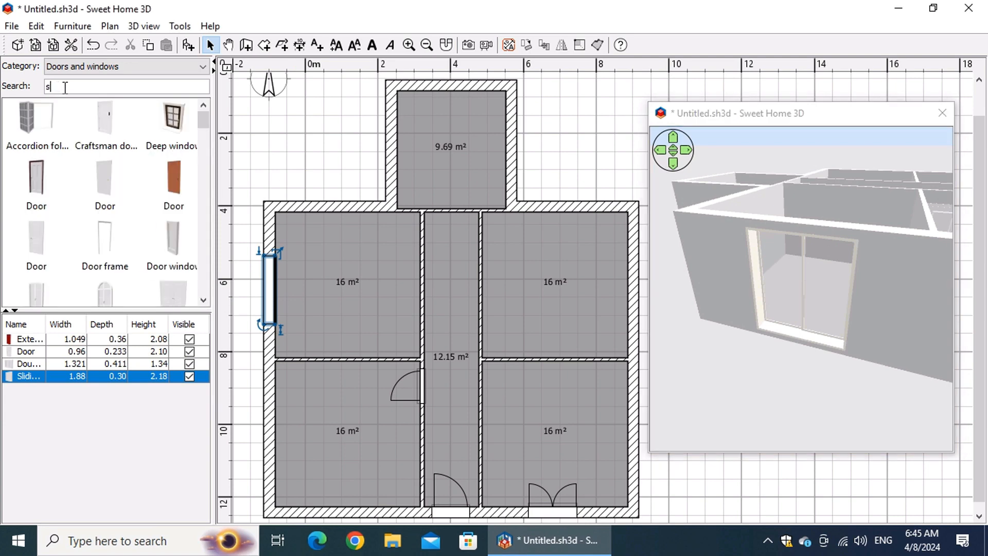
text(qua)
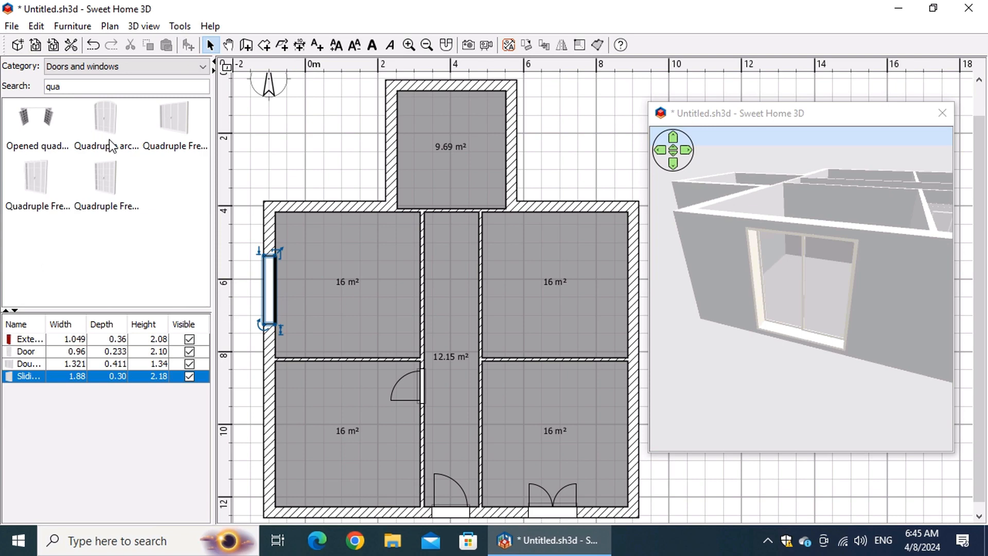
drag(176, 132, 617, 241)
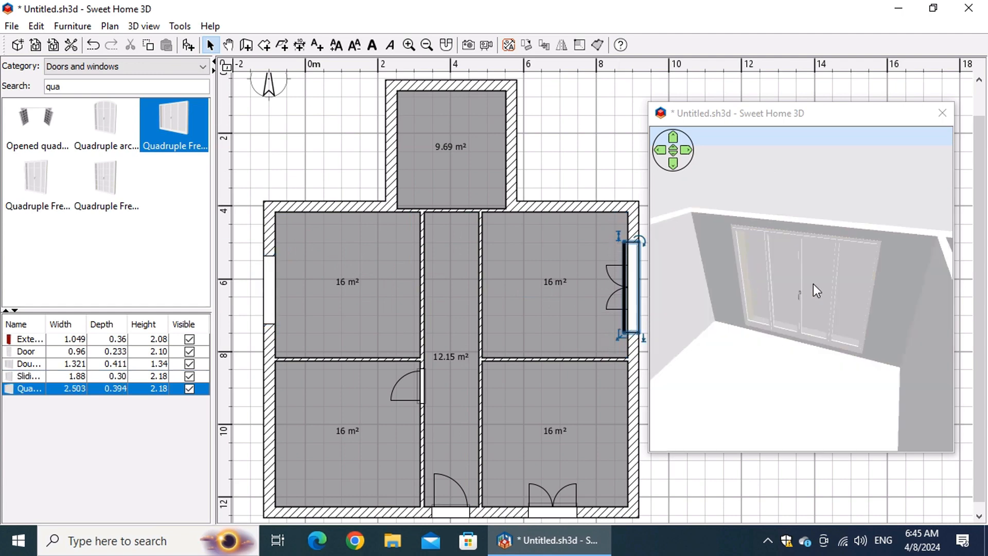
click(827, 301)
mouse_move(827, 300)
mouse_down()
mouse_move(733, 359)
mouse_move(542, 371)
mouse_move(462, 331)
mouse_move(396, 265)
mouse_move(495, 321)
mouse_move(709, 354)
mouse_move(817, 291)
mouse_up()
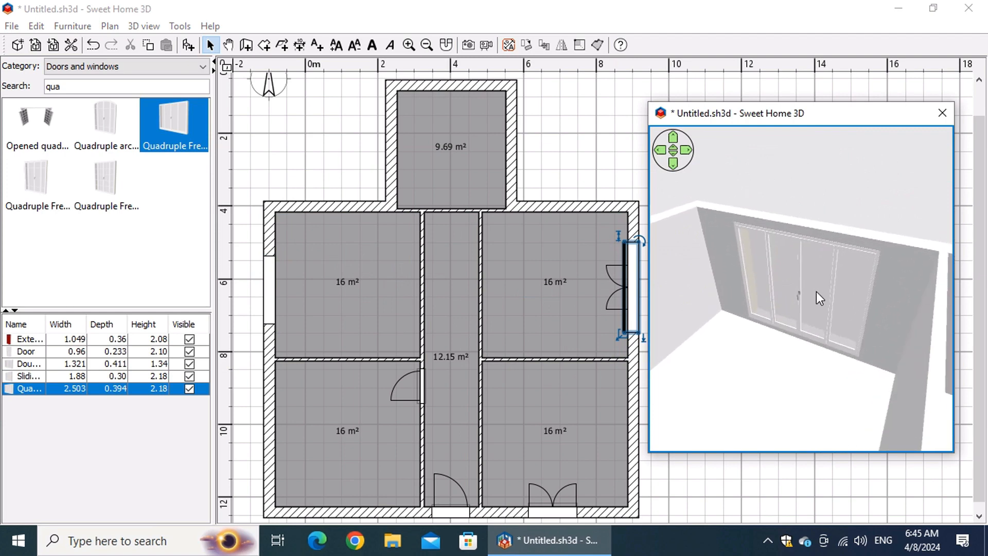
key(ctrl+s)
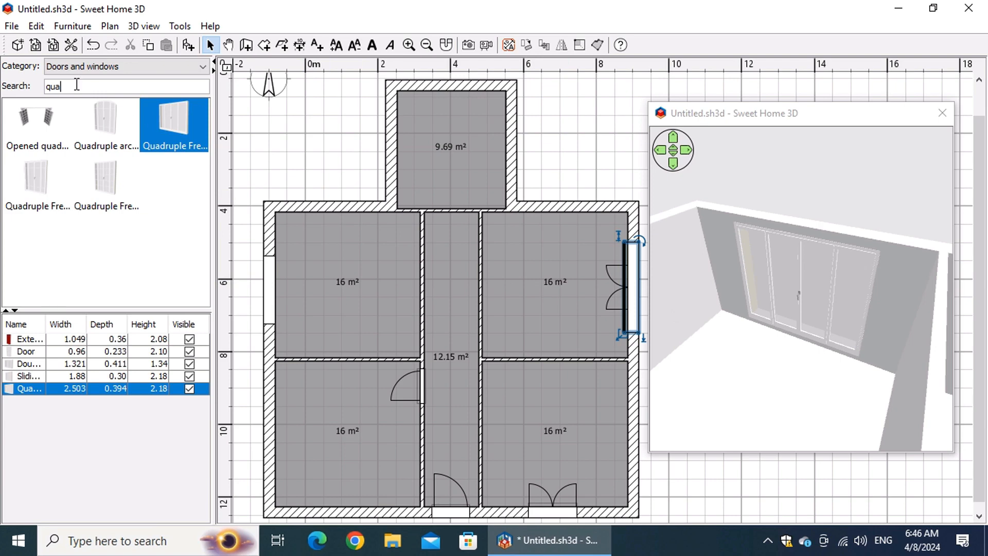
- Search for "small" and place the white single Small window in the upper outer wall of the 9.69 m² room
key(BackSpace)
key(BackSpace)
text(small)
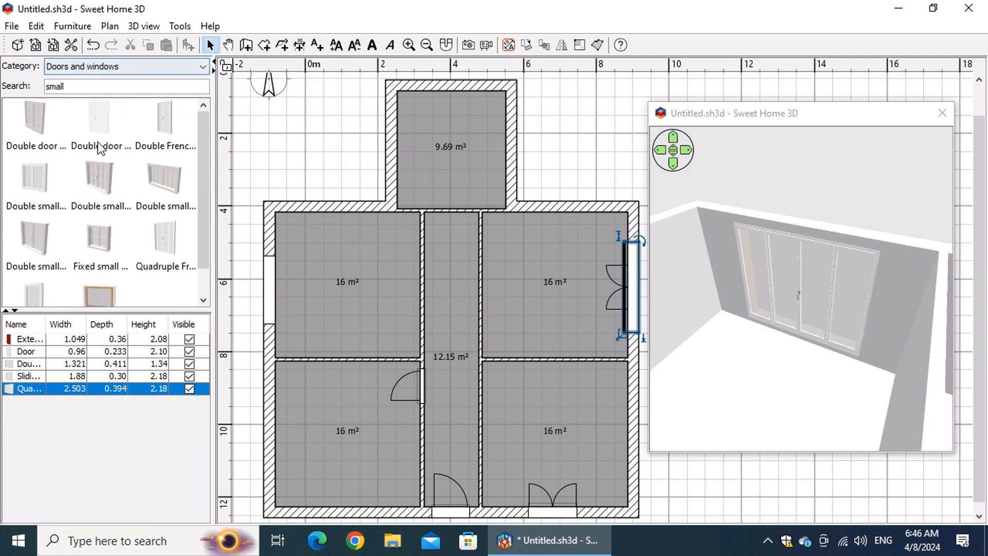
scroll(120, 199, down, 1)
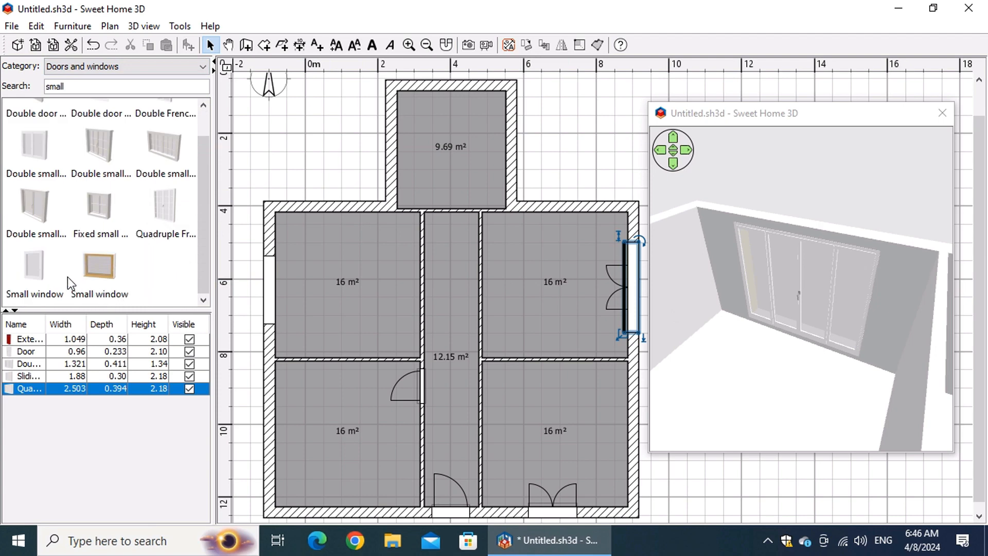
drag(41, 278, 234, 220)
drag(409, 131, 434, 85)
drag(718, 265, 647, 224)
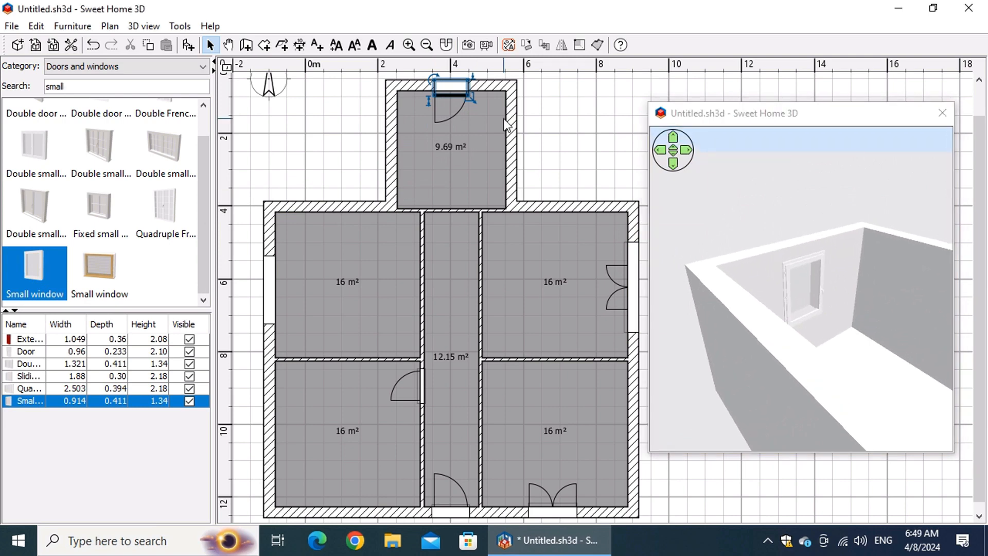
- Examine the placed doors and windows in 3D from several angles, and the hallway's interior door up close in the plan
click(598, 147)
drag(784, 333, 1, 351)
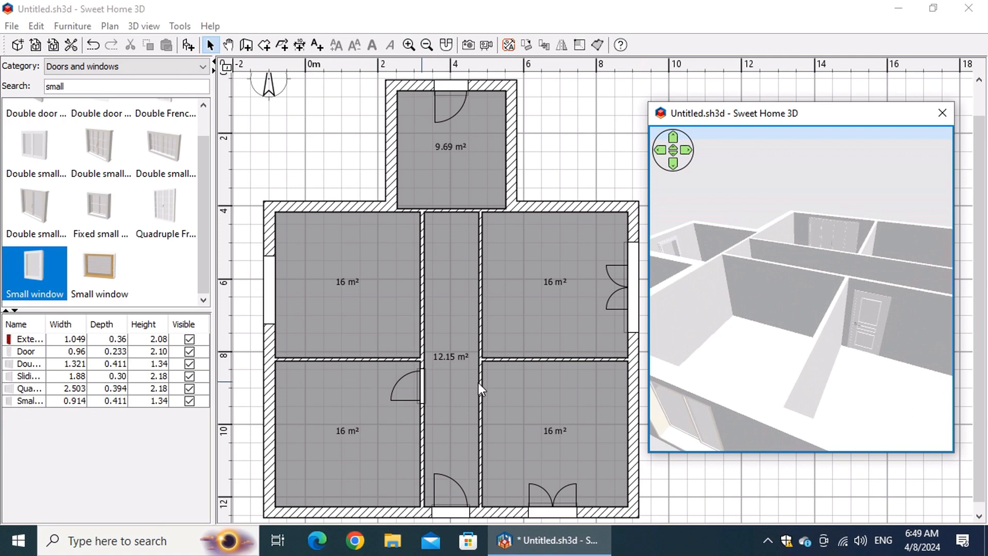
drag(902, 342, 603, 384)
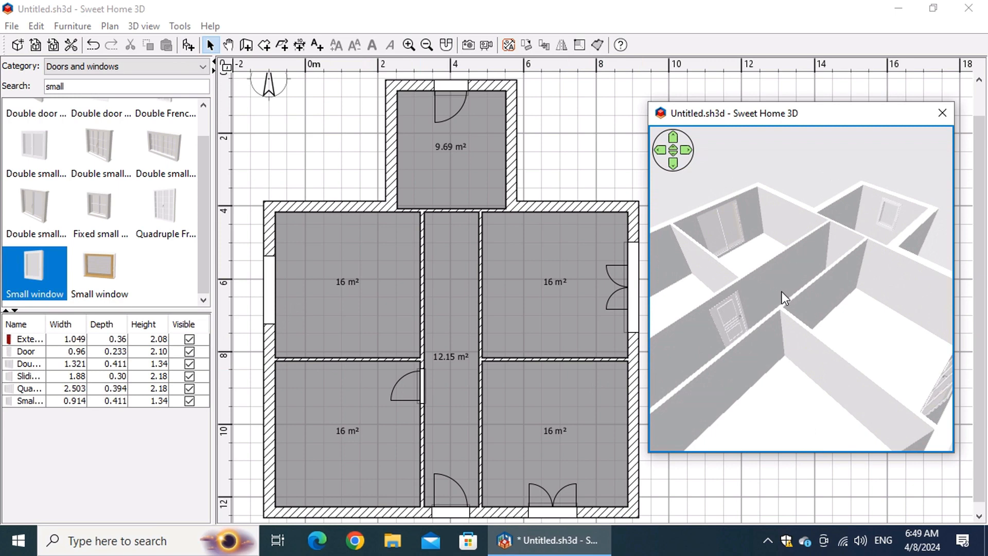
scroll(782, 292, down, 3)
scroll(783, 291, down, 2)
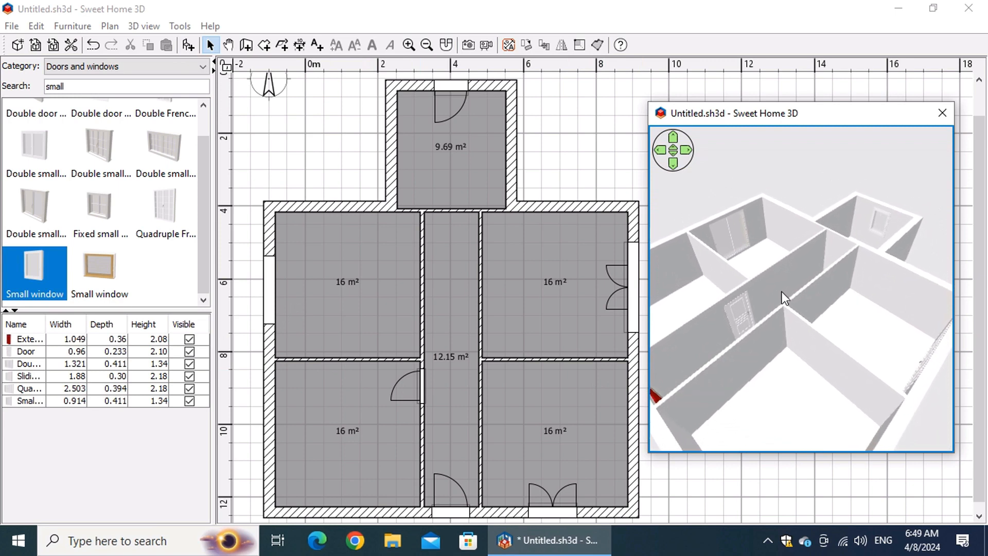
drag(755, 406, 852, 389)
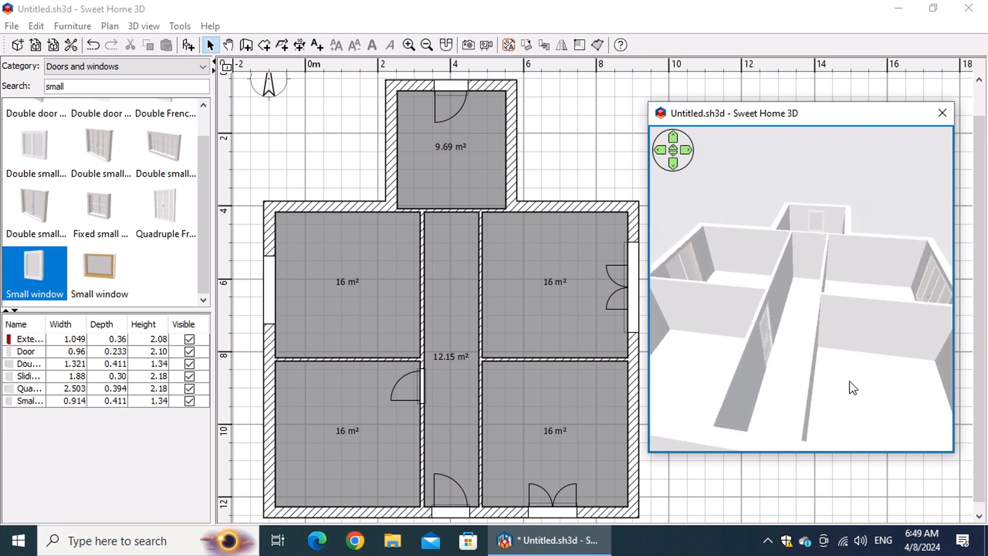
click(424, 391)
ctrl+scroll(421, 390, up, 3)
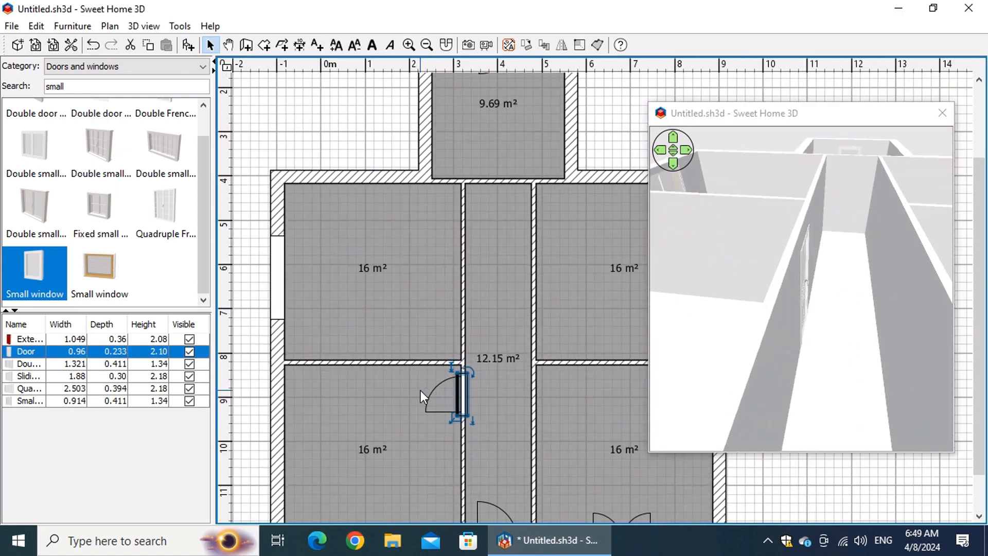
ctrl+scroll(561, 400, up, 5)
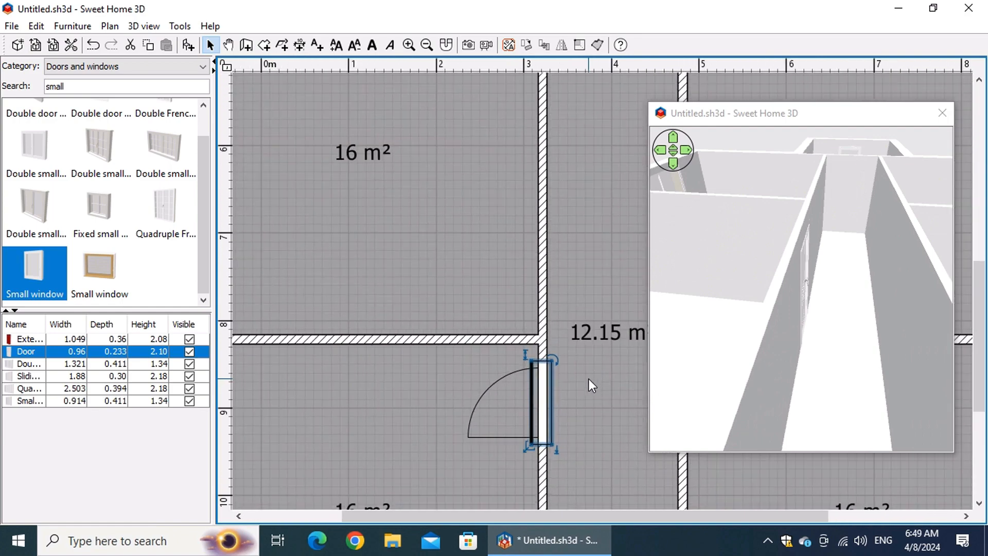
ctrl+scroll(562, 400, up, 1)
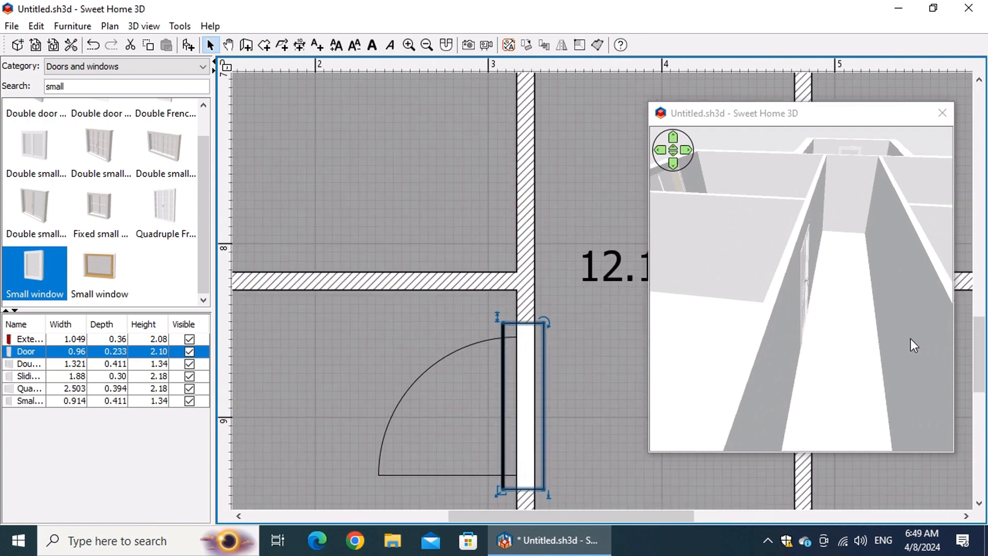
drag(981, 344, 981, 373)
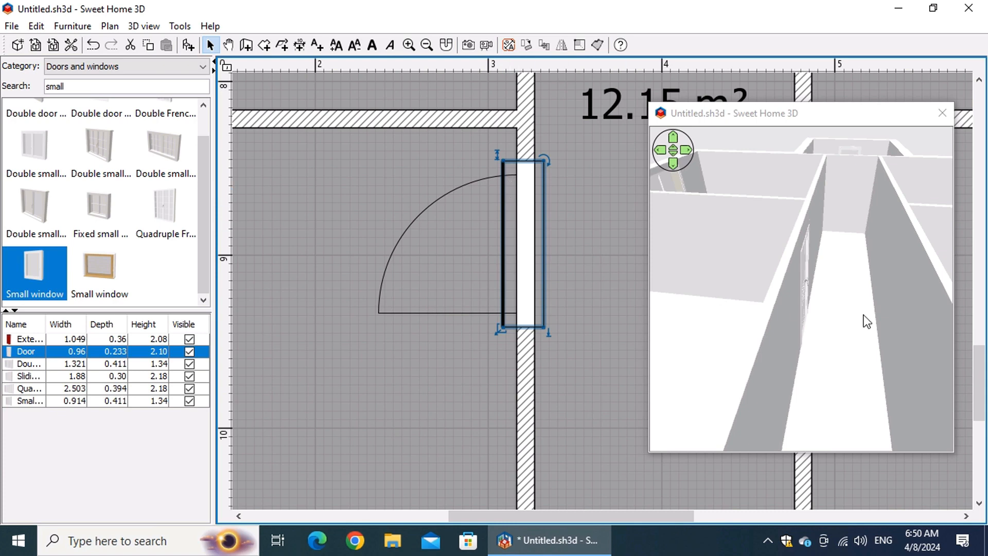
drag(865, 320, 786, 282)
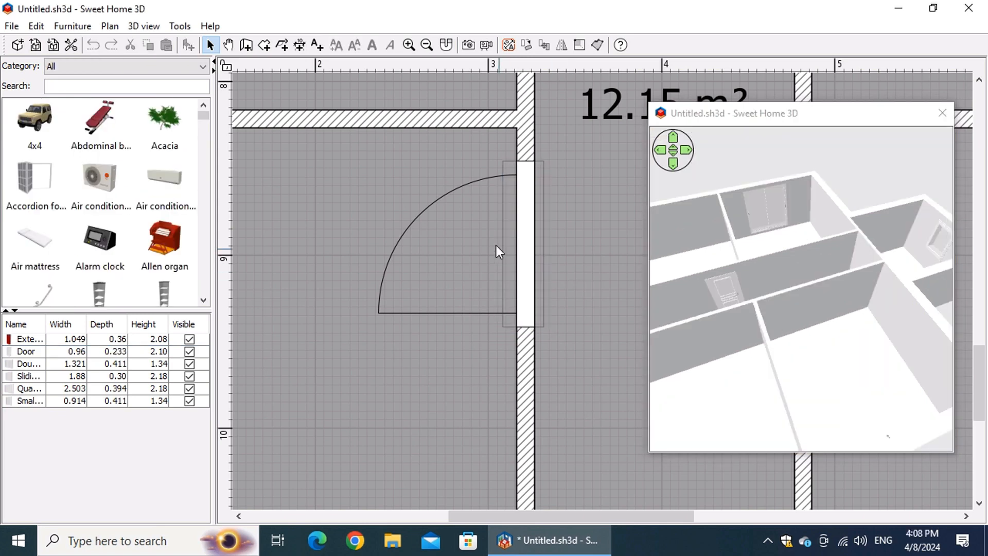
- Set the width to 0.90 m and the height to 2.05 m for the door between the hallway and the lower-left room
click(211, 45)
click(529, 261)
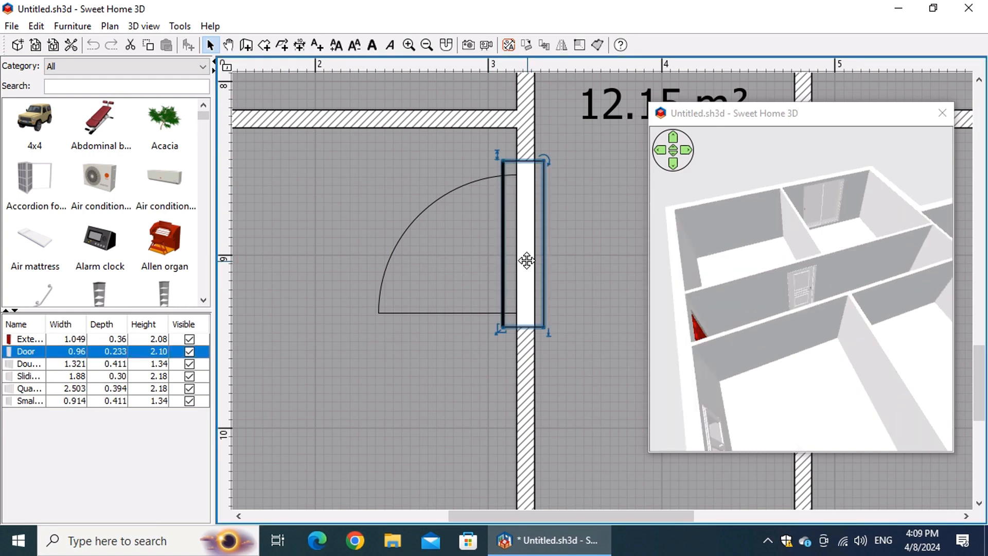
right_click(527, 261)
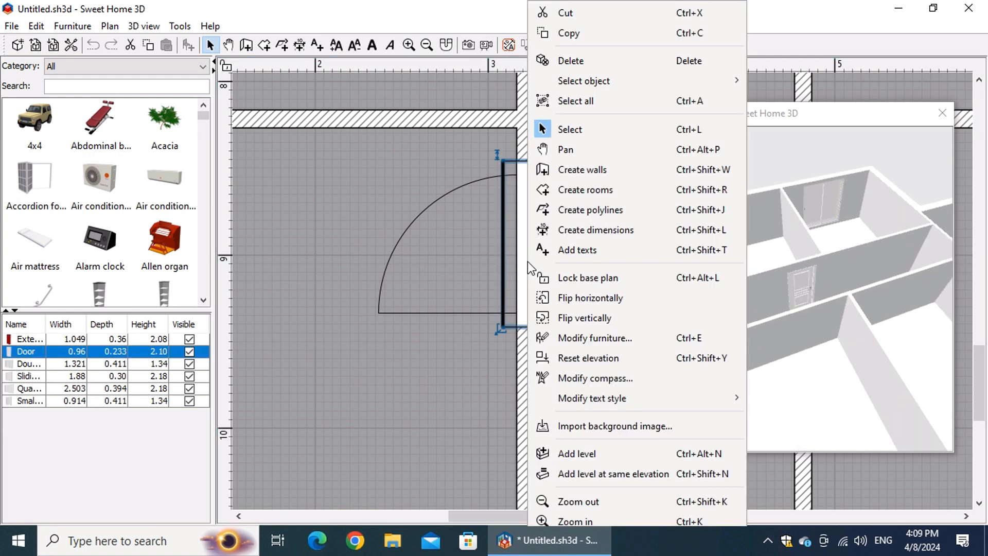
click(650, 339)
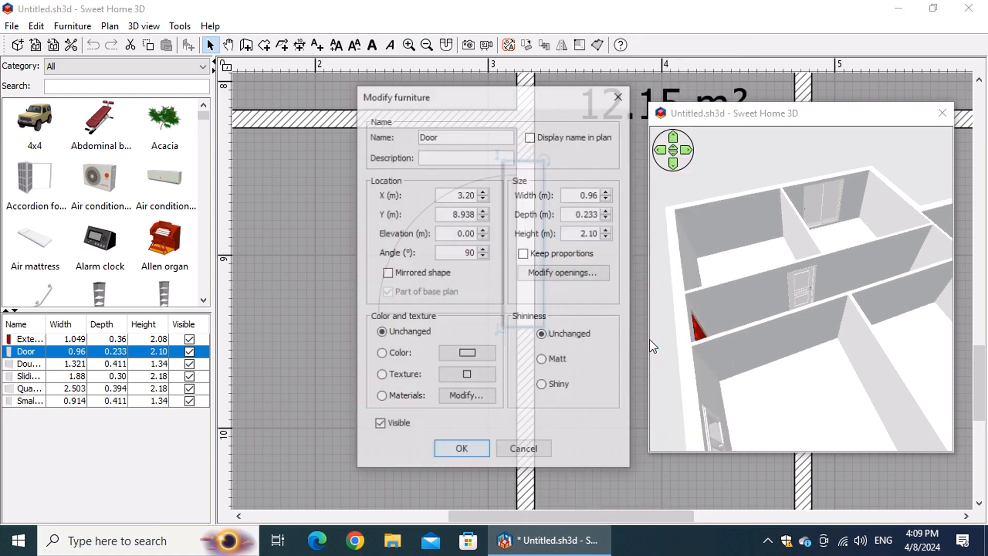
click(581, 195)
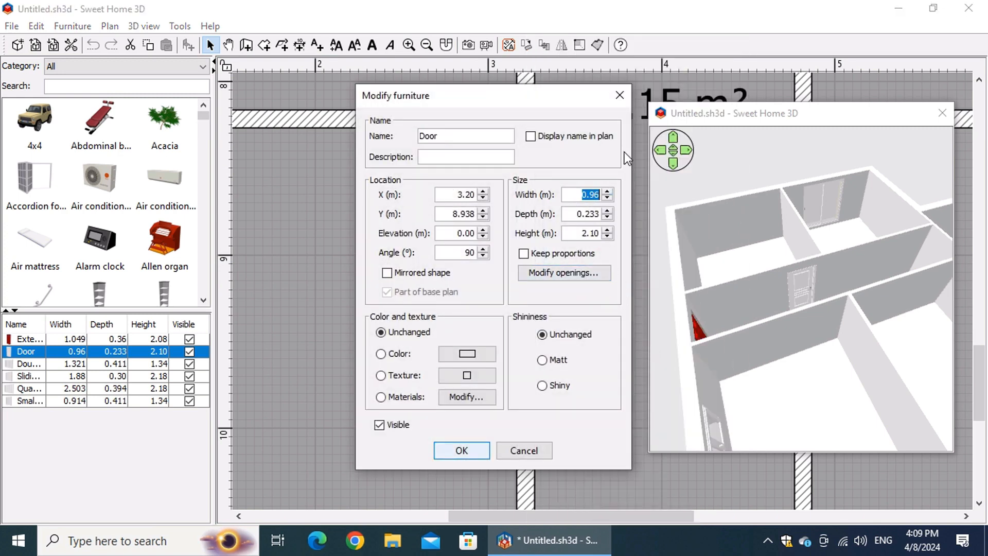
text(0.8+0.1)
click(586, 233)
key(Delete)
key(Delete)
key(Delete)
key(Delete)
text(2+0.05)
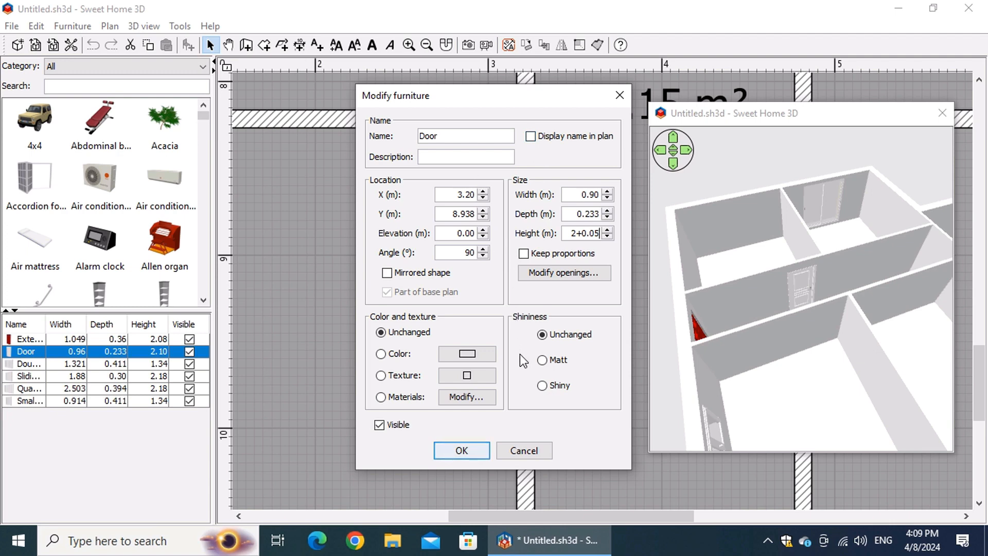
click(478, 450)
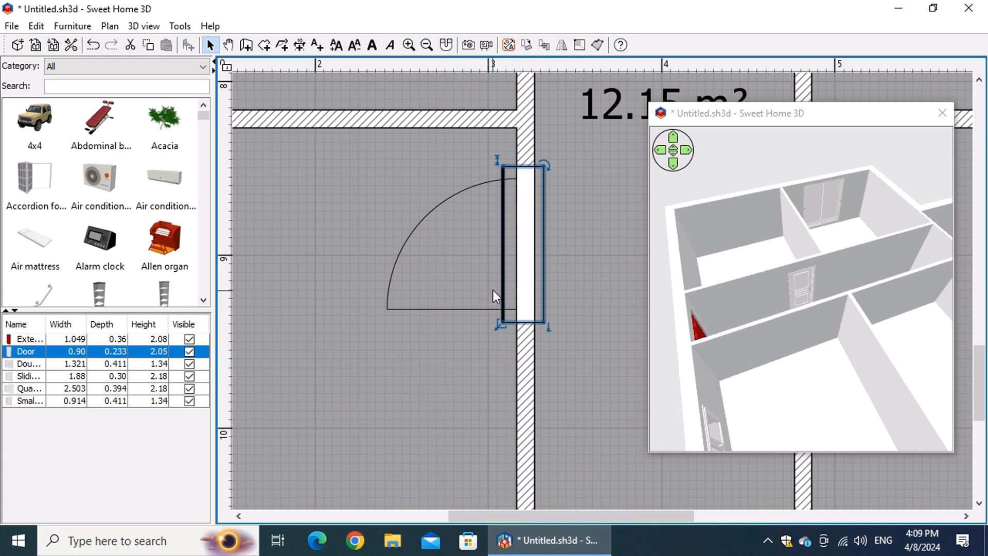
- Copy the resized door and place the copy in the wall between the hallway and the lower-right 16 m² room, opposite the original
right_click(528, 268)
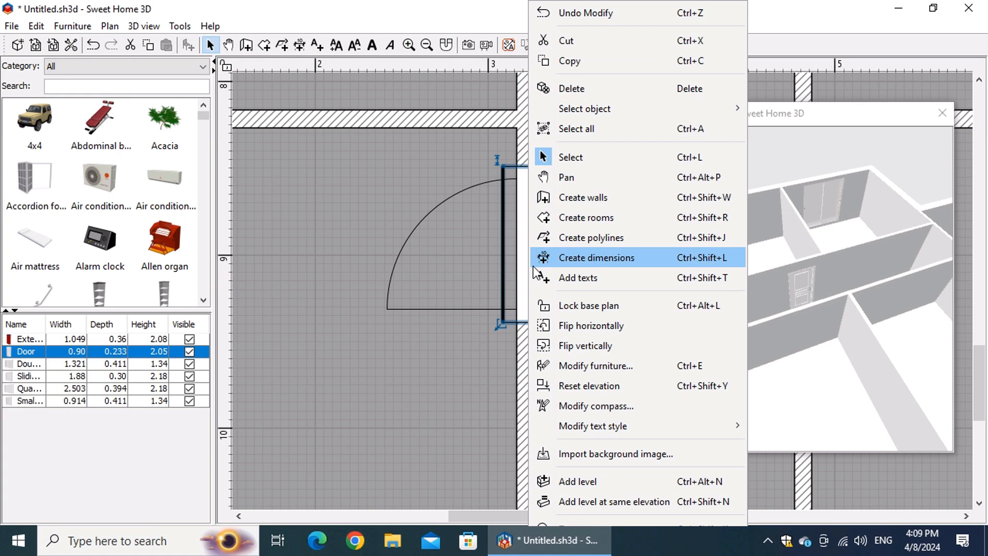
click(598, 66)
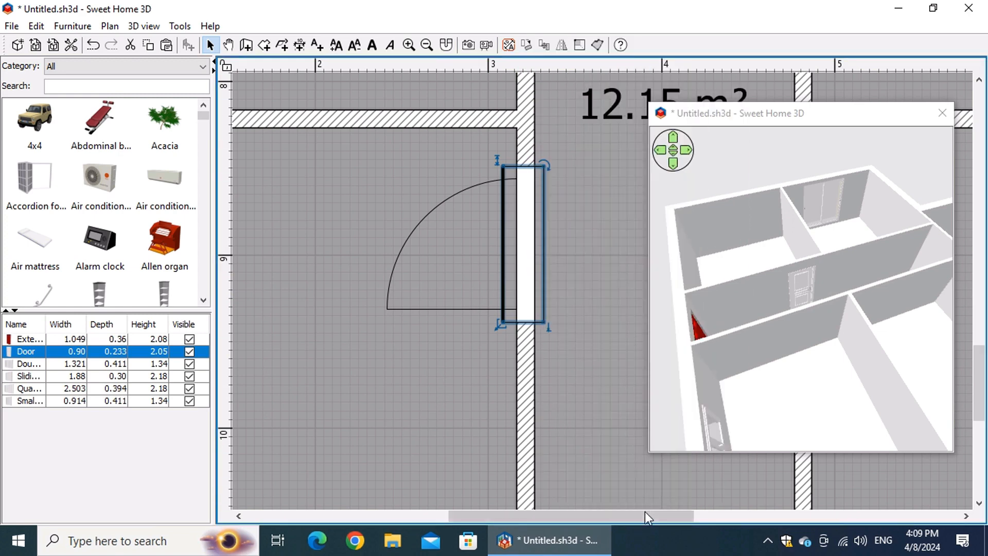
ctrl+scroll(511, 285, down, 3)
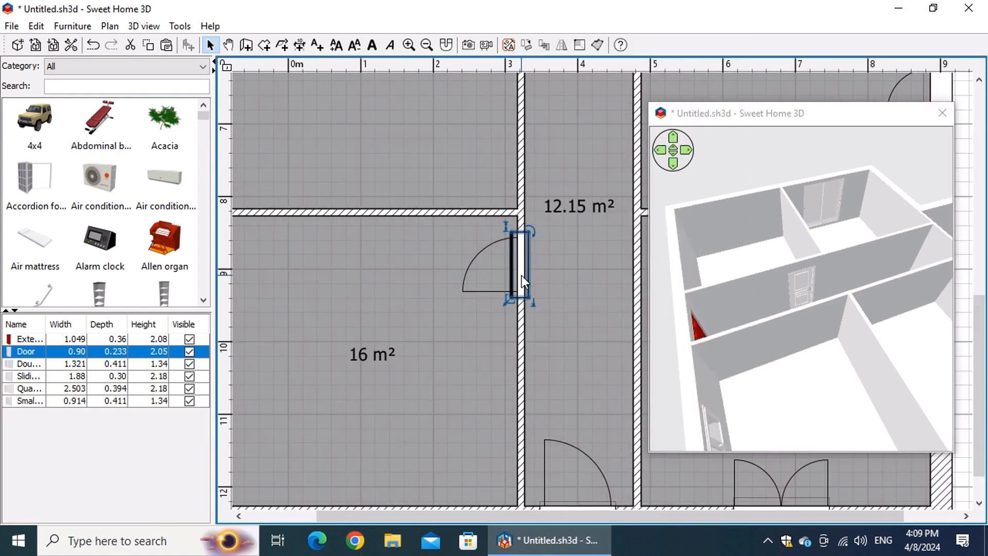
ctrl+scroll(524, 274, down, 4)
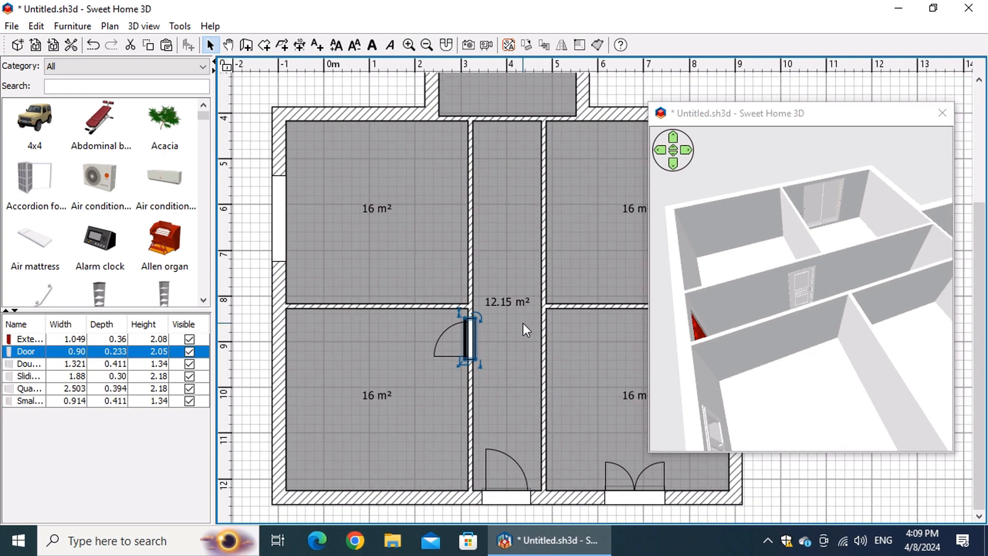
right_click(523, 323)
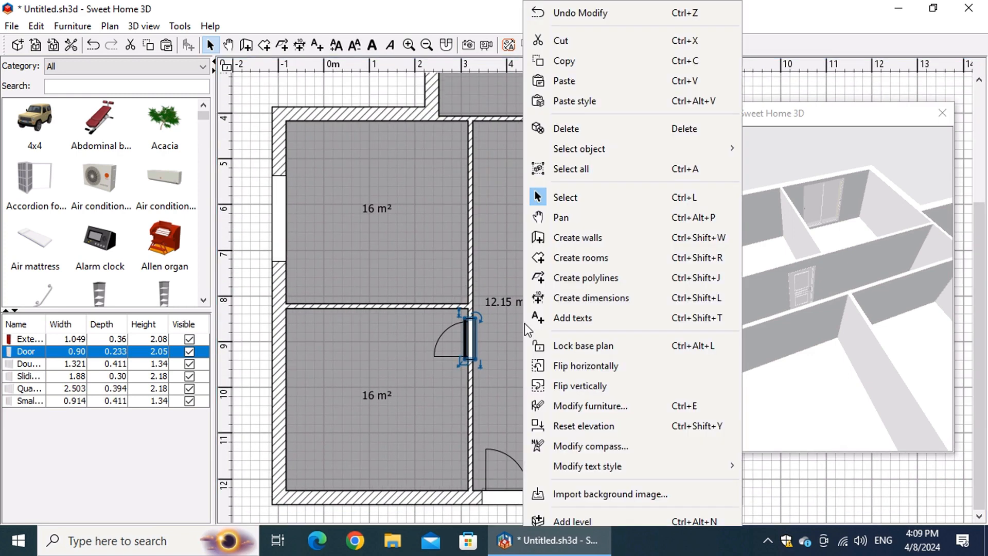
click(589, 84)
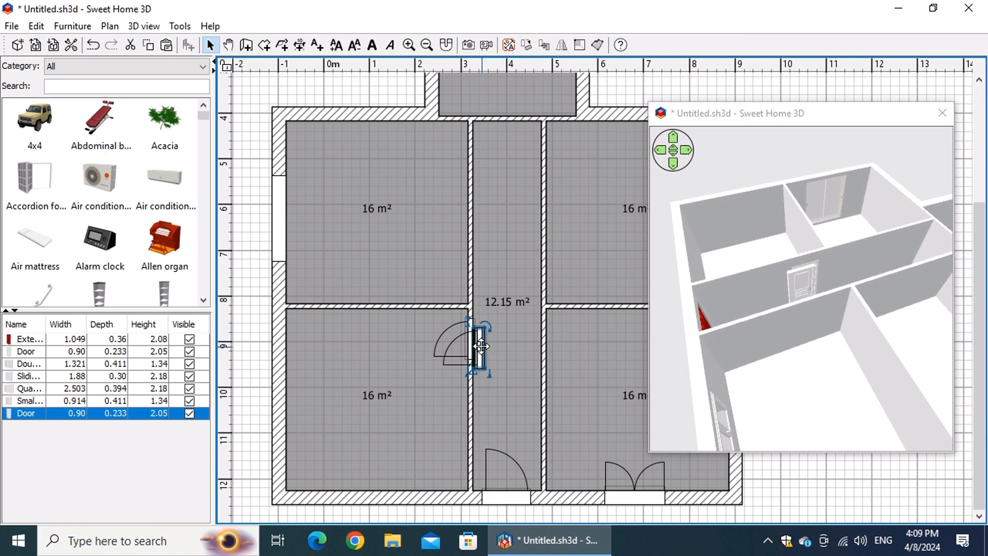
drag(480, 347, 550, 339)
- Paste another copy of the door into the wall between the hallway and the upper-left 16 m² room
right_click(530, 257)
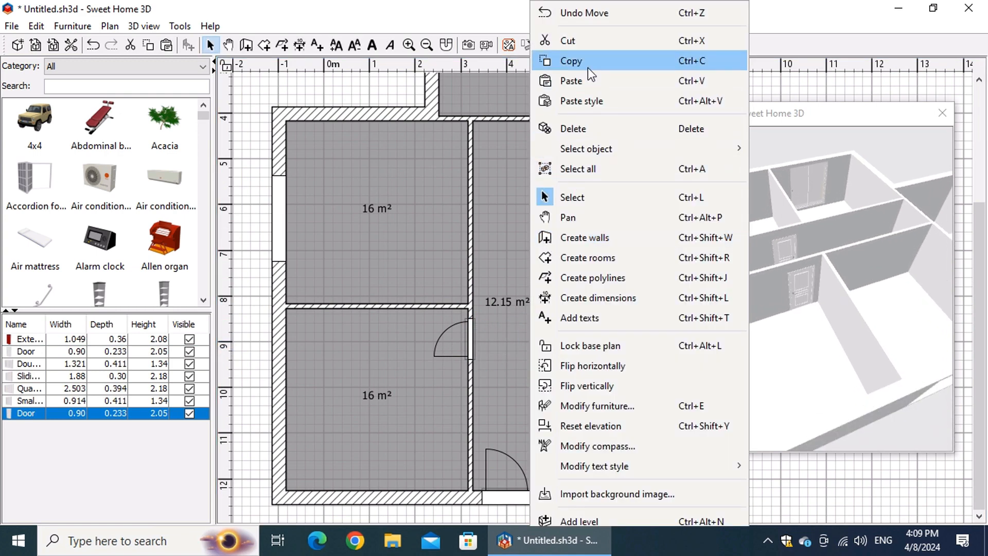
click(571, 81)
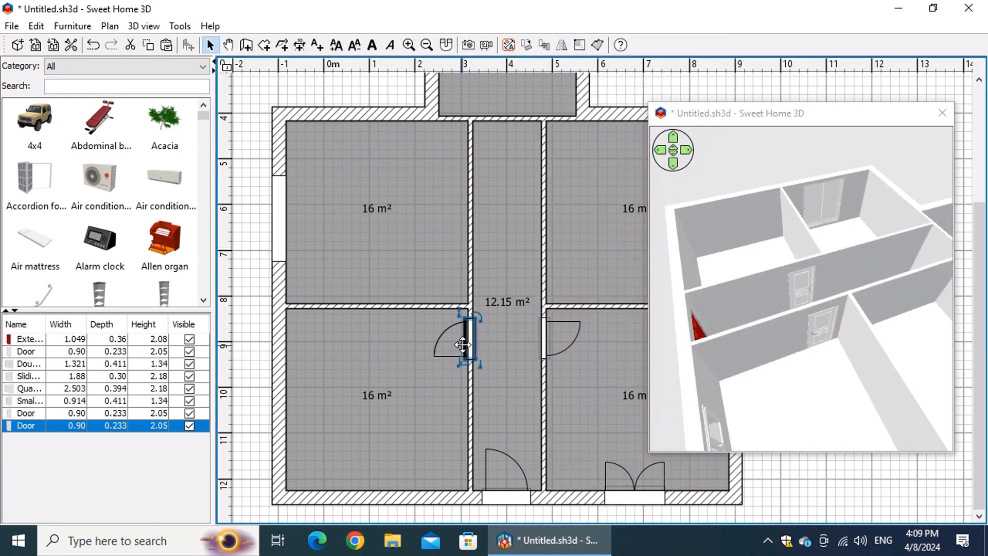
drag(466, 341, 465, 273)
- Paste another copy of the door into the wall between the hallway and the upper-right 16 m² room
right_click(490, 278)
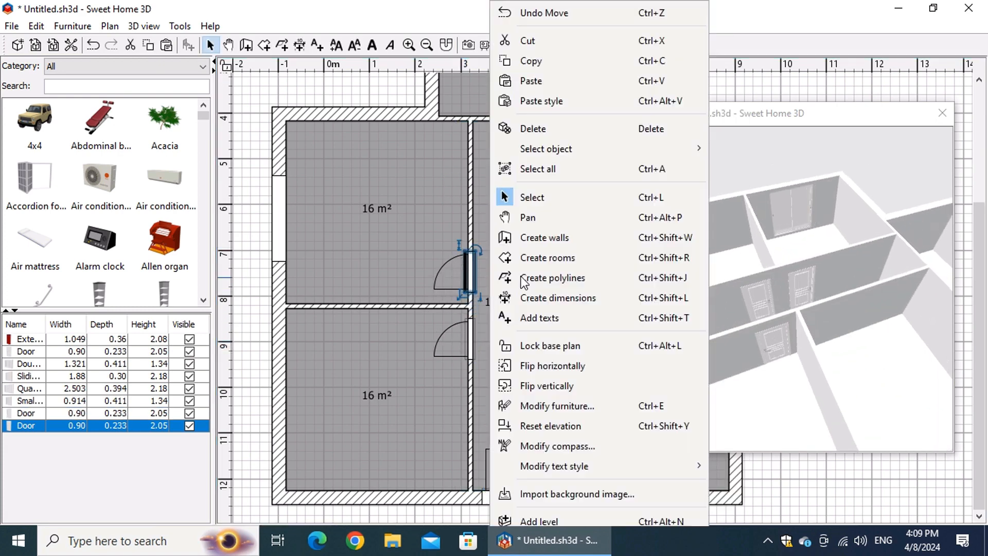
click(525, 82)
drag(468, 337, 546, 276)
- Paste one more copy of the door into the wall between the hallway and the room at its upper end, and save the plan
right_click(563, 221)
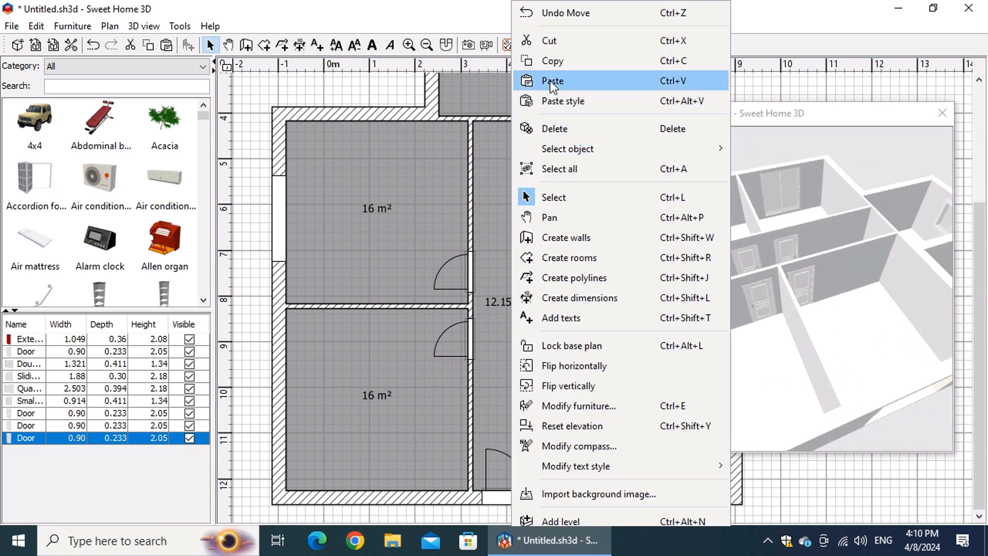
click(574, 79)
drag(471, 335, 502, 109)
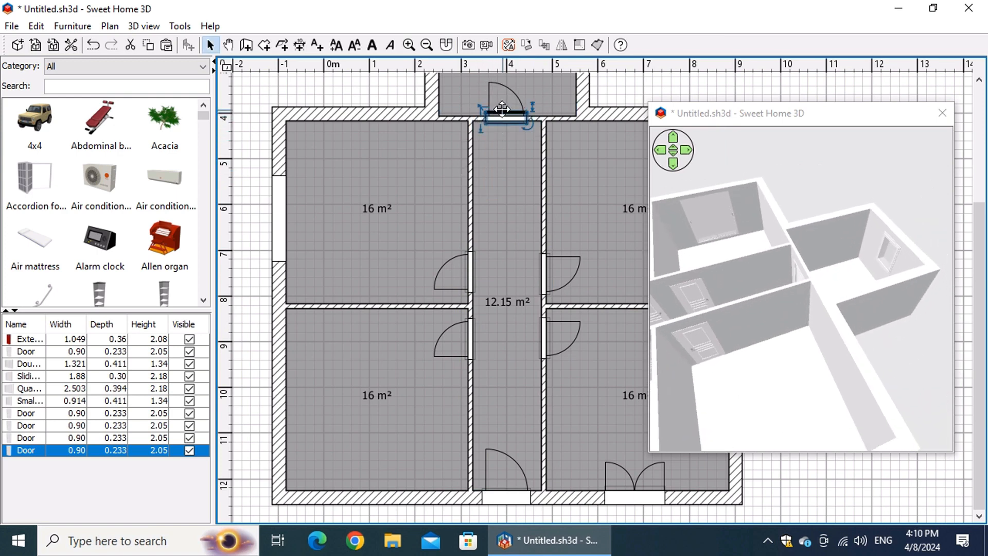
key(ctrl+s)
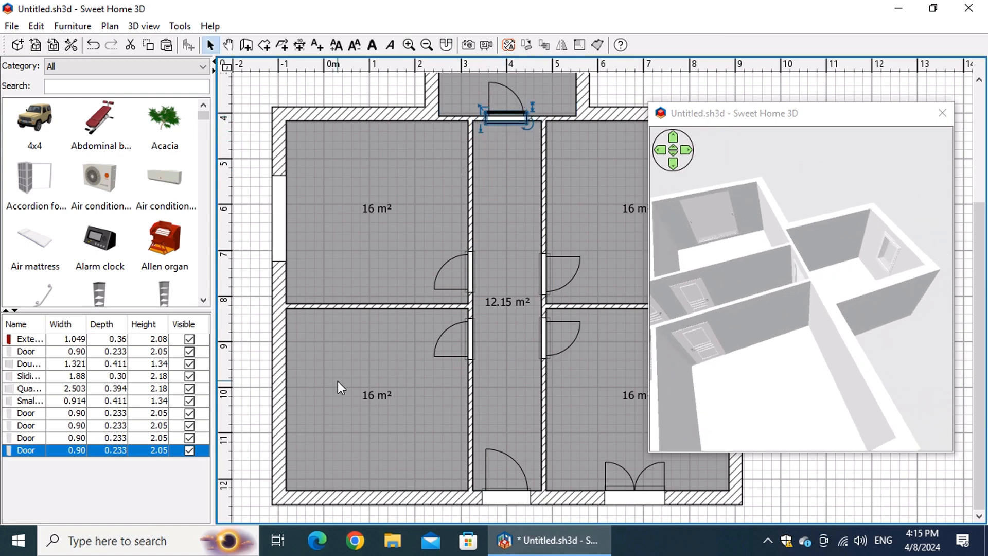
- Examine the hallway doors up close in 3D to compare their handles and opening sides
click(472, 342)
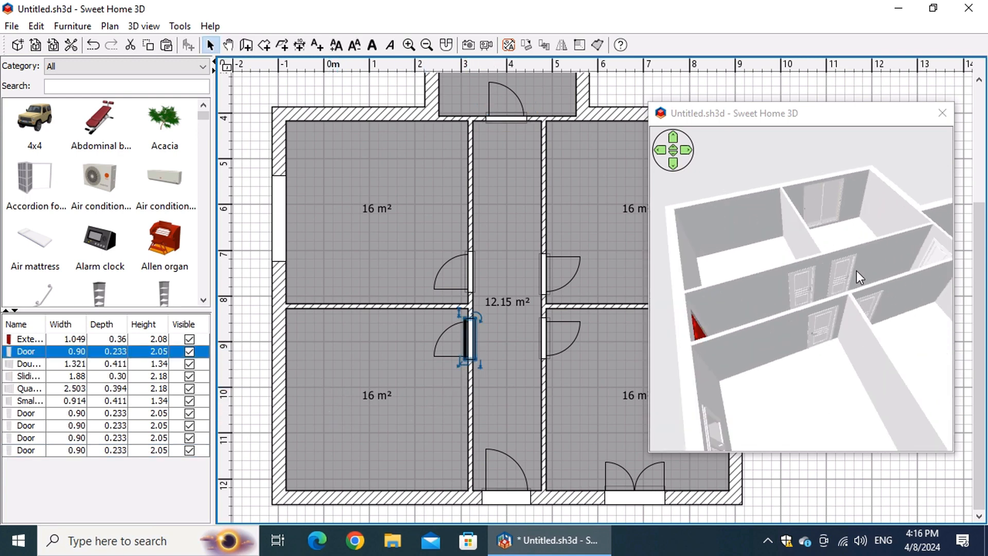
scroll(814, 297, up, 10)
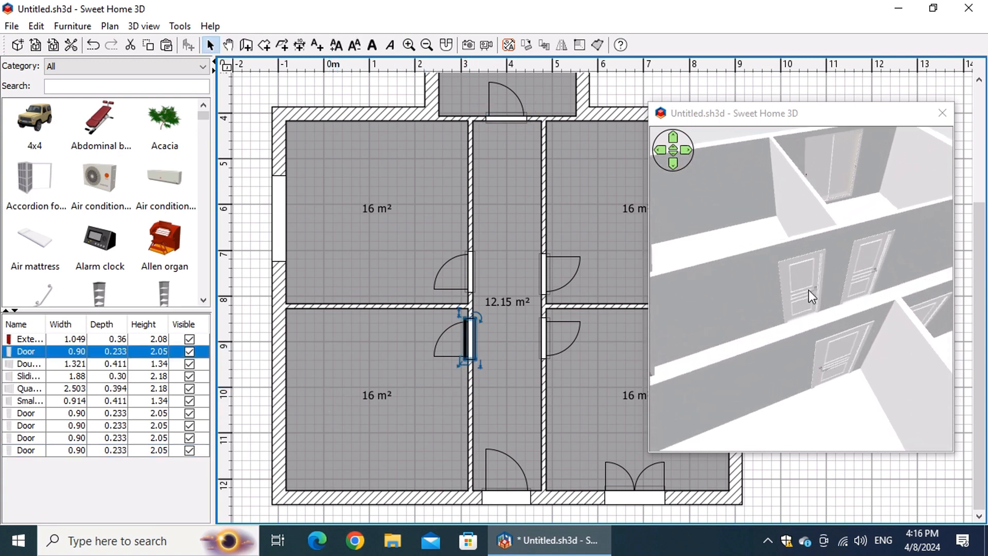
scroll(809, 289, up, 5)
click(839, 343)
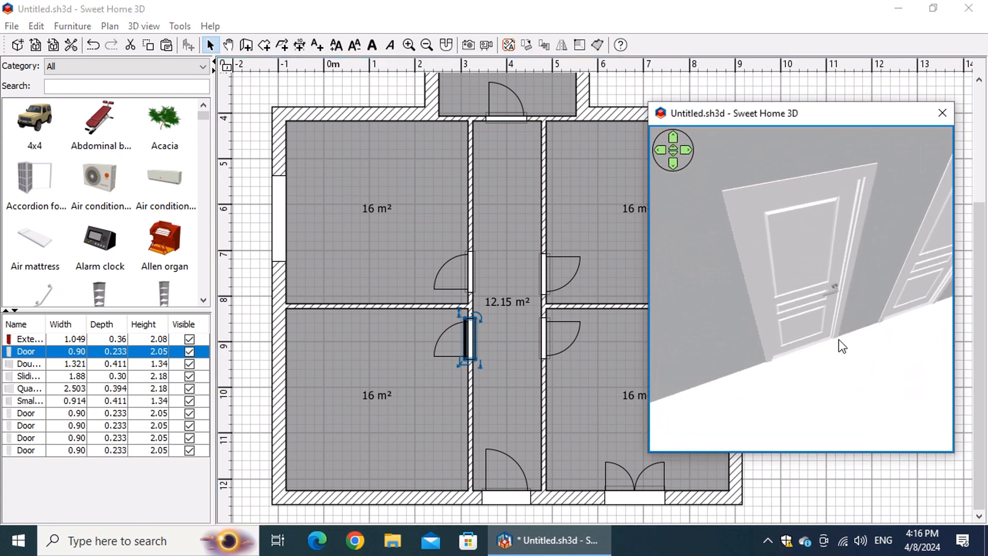
mouse_move(826, 316)
mouse_down()
mouse_move(807, 292)
mouse_move(827, 325)
mouse_up()
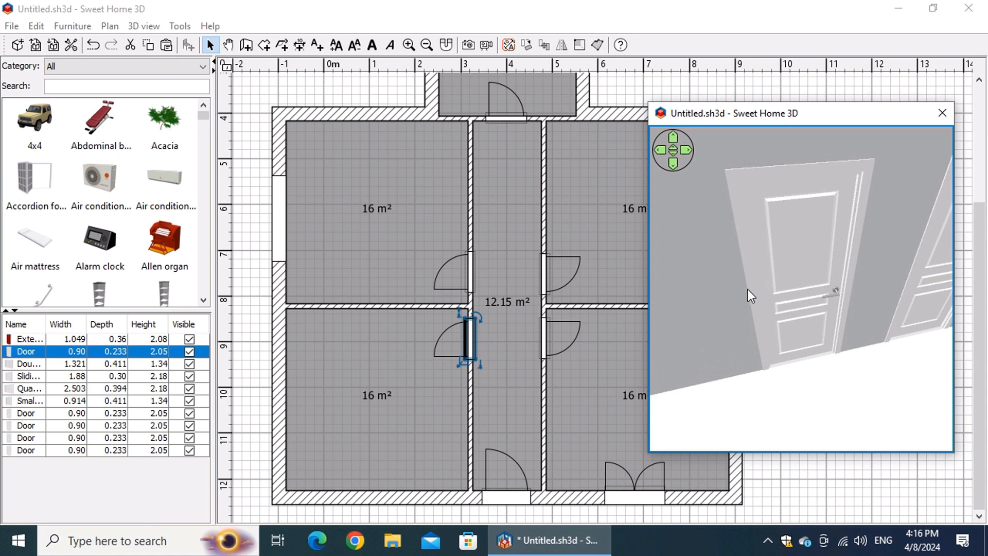
drag(749, 289, 612, 349)
scroll(767, 299, down, 5)
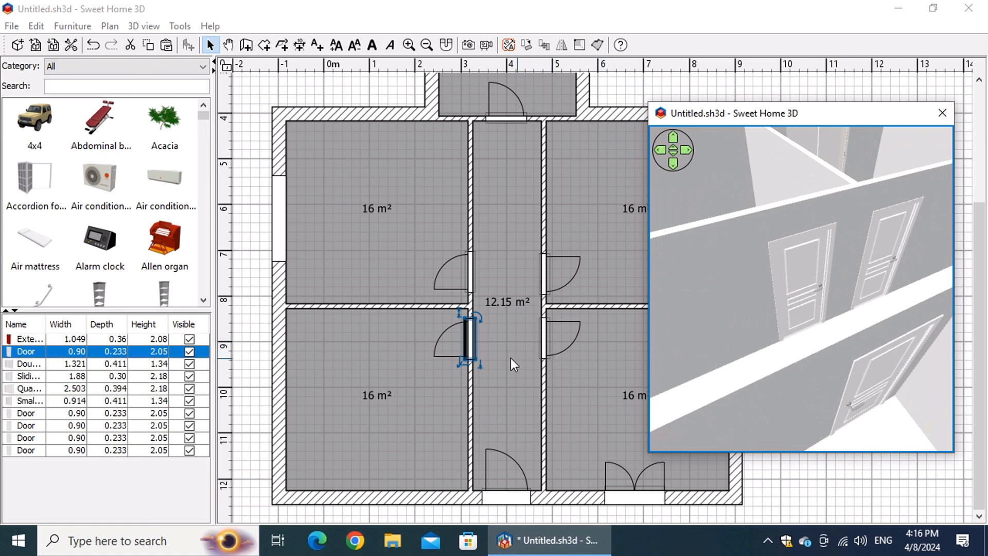
- Mirror the shape of the door between the hallway and the lower-left 16 m² room
click(471, 344)
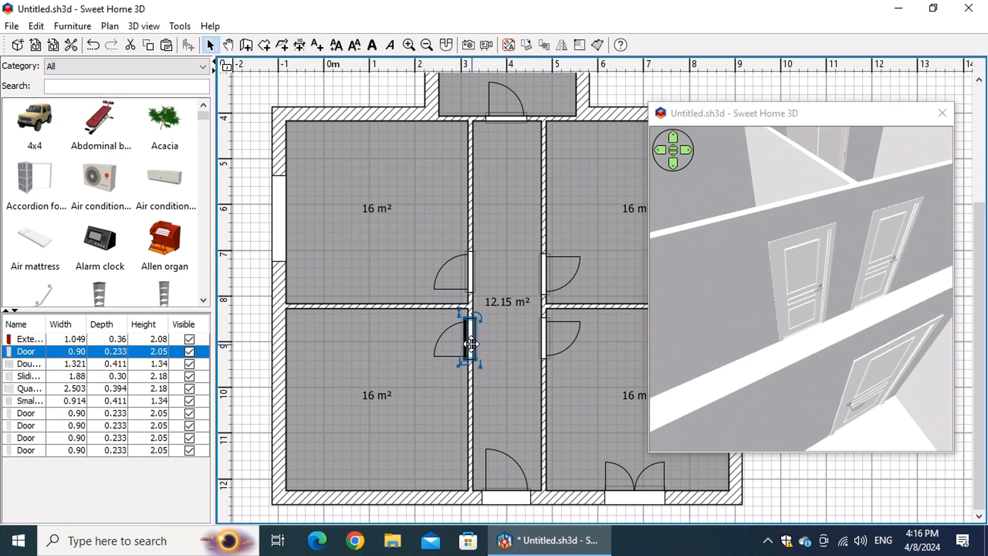
double_click(471, 344)
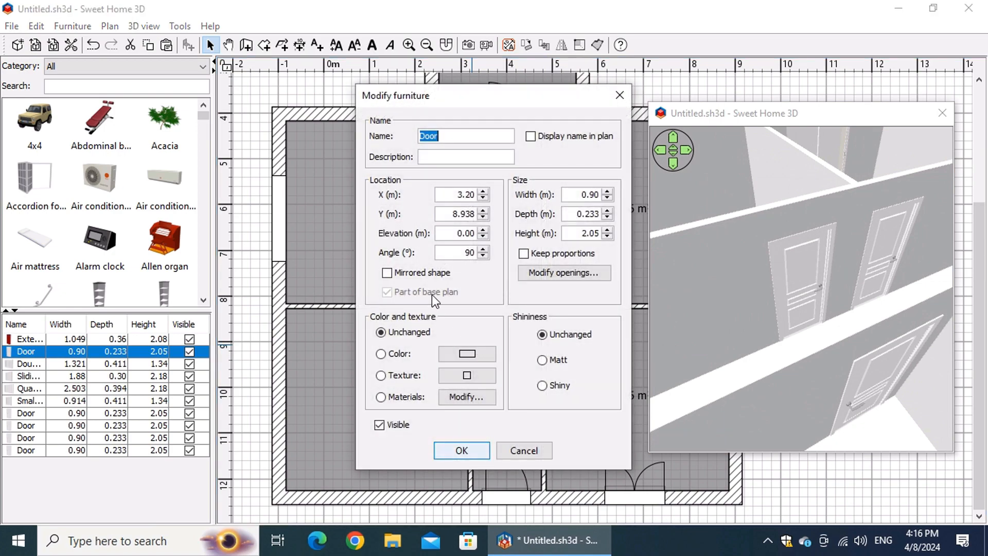
click(388, 273)
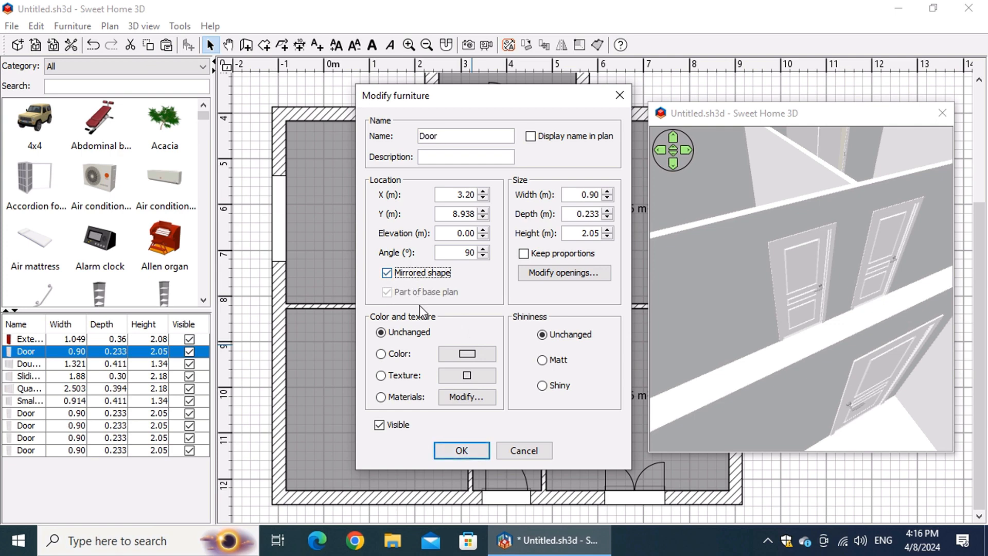
click(468, 450)
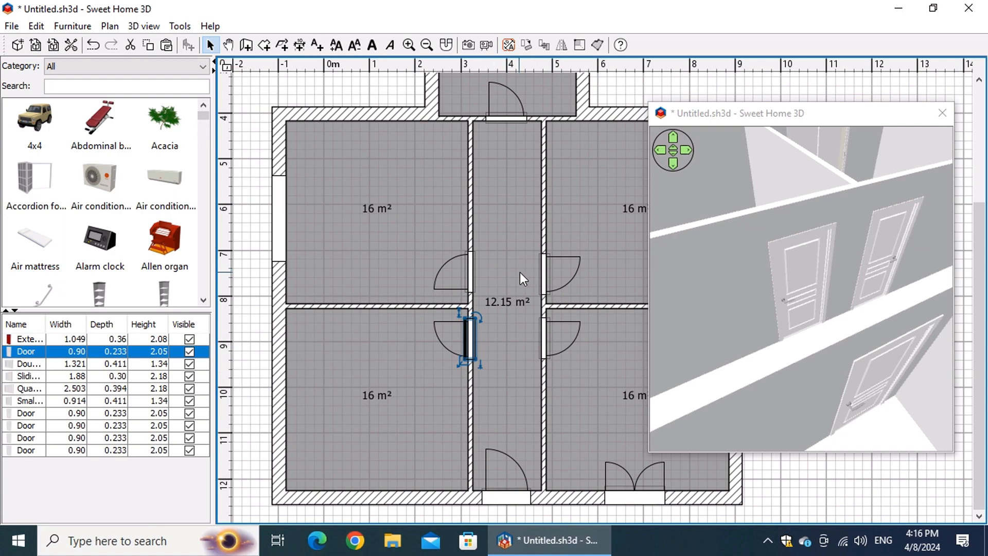
- Mirror the shape of the door between the hallway and the upper-right 16 m² room, and inspect it in 3D
click(544, 273)
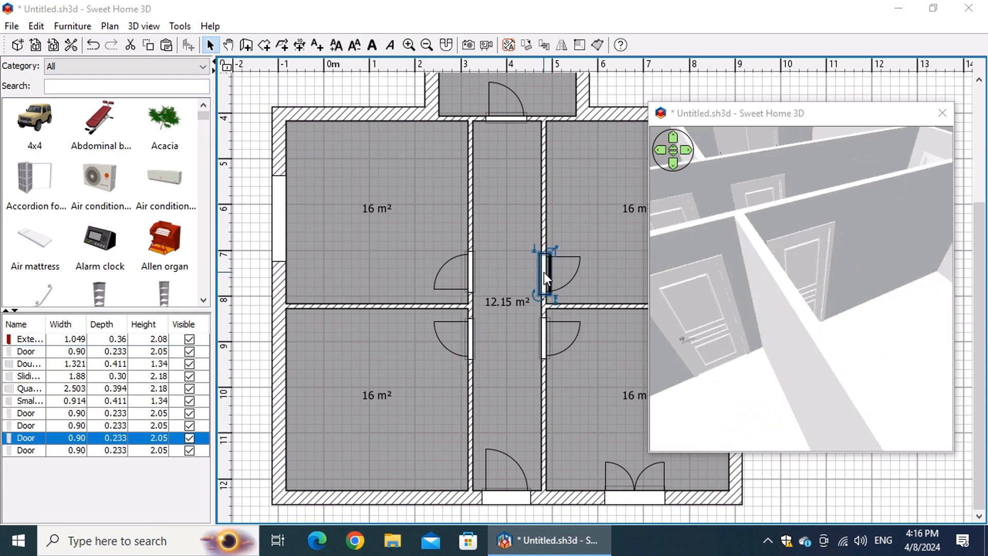
double_click(544, 273)
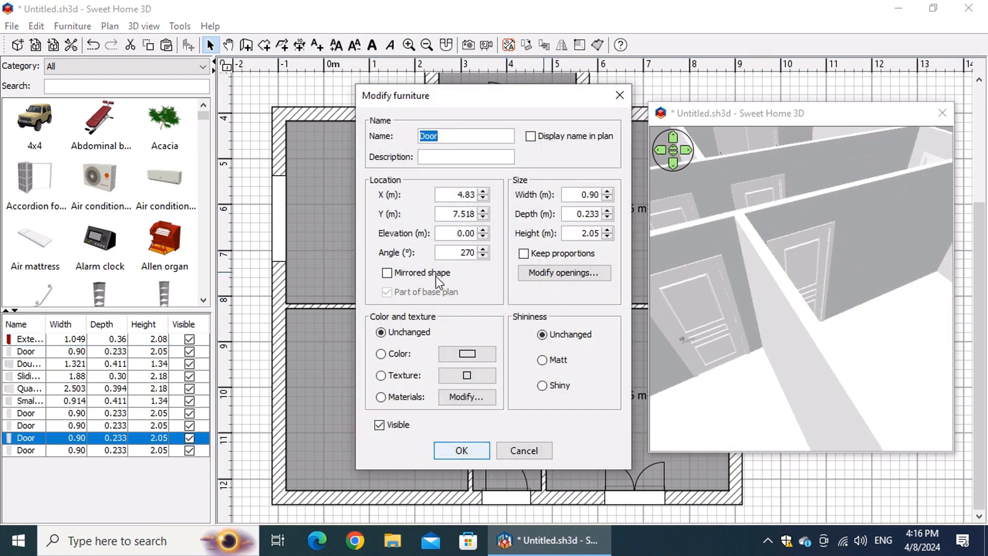
click(387, 273)
click(477, 452)
drag(827, 329, 756, 357)
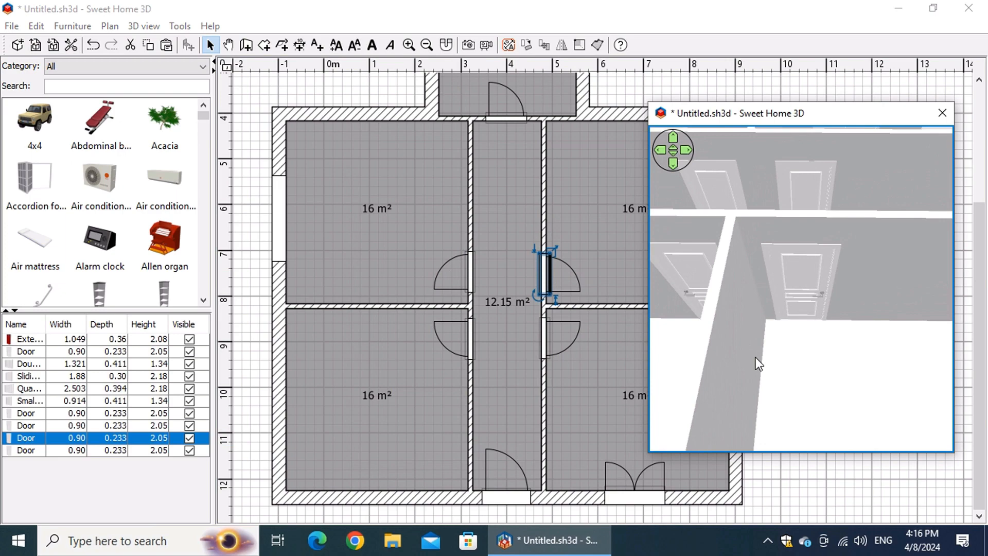
- Mirror the shape of the door between the hallway and the room at its upper end
double_click(508, 119)
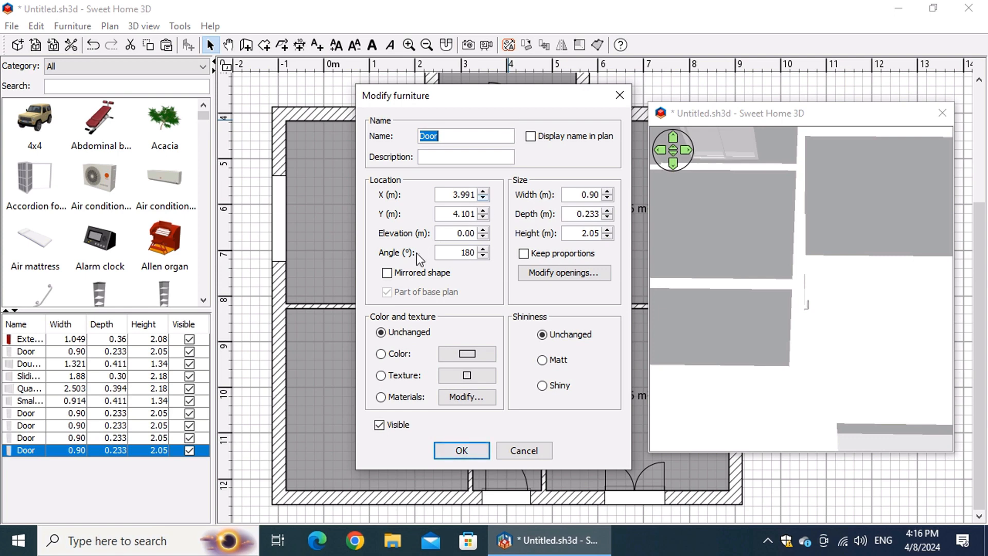
click(387, 272)
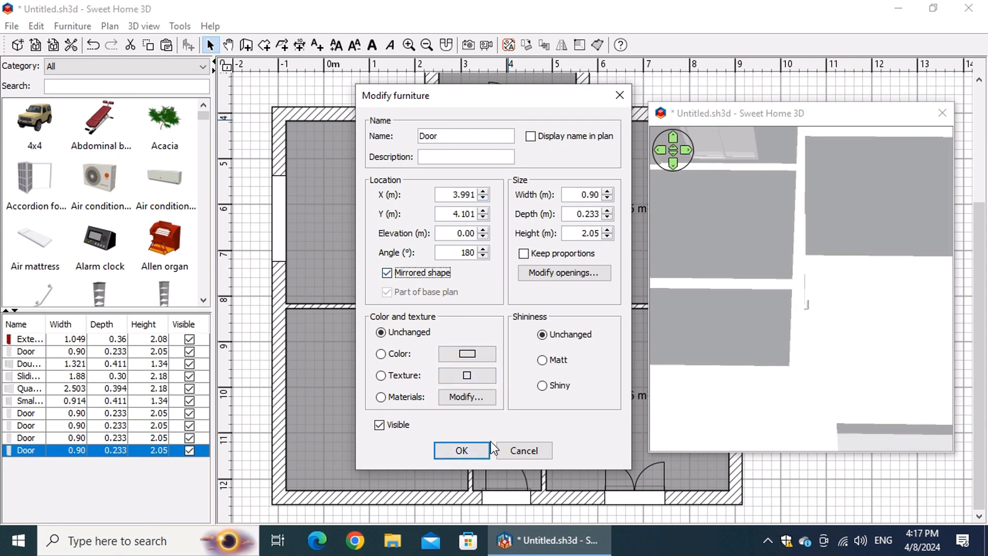
click(481, 452)
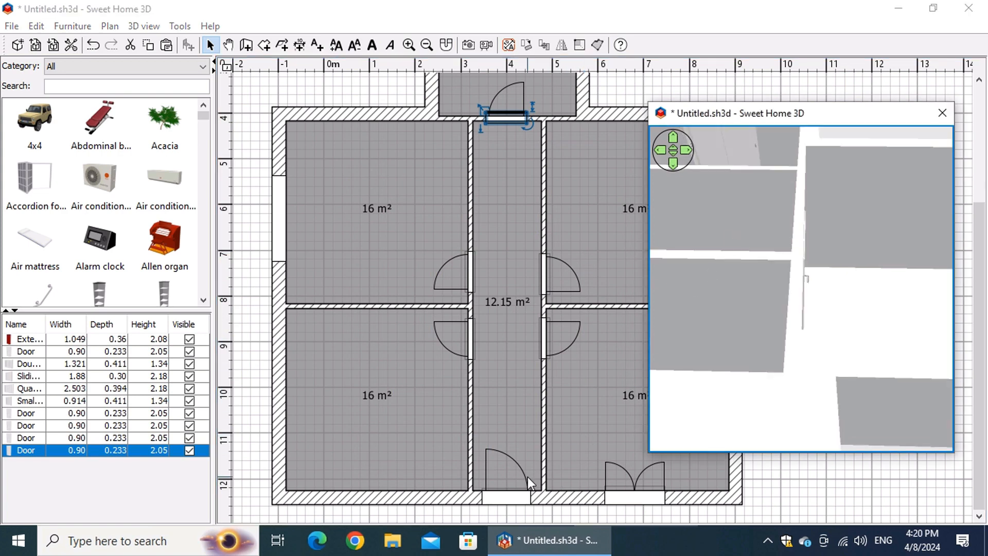
- Set the width of the red exterior door at the lower end of the hallway to 1.00 m
click(499, 498)
drag(795, 332, 987, 307)
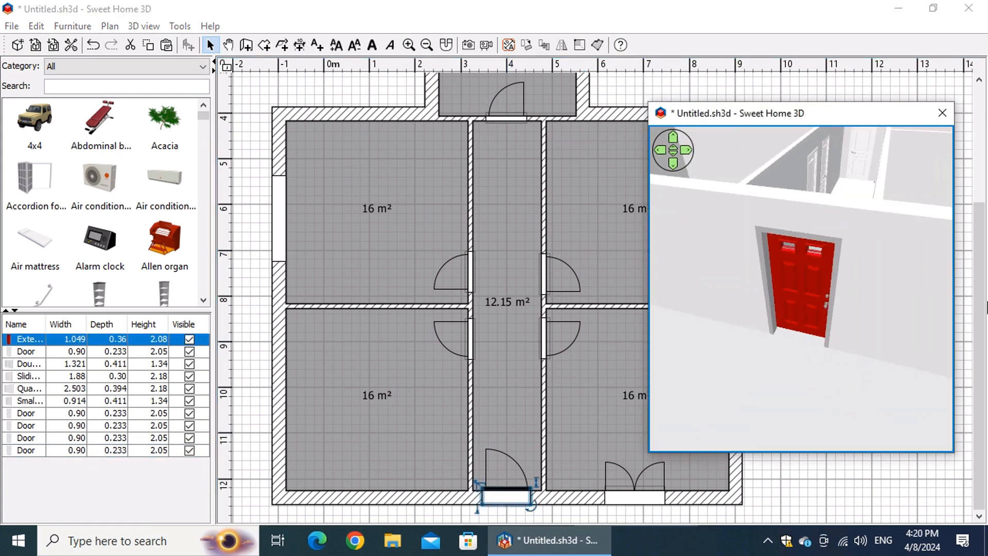
right_click(519, 493)
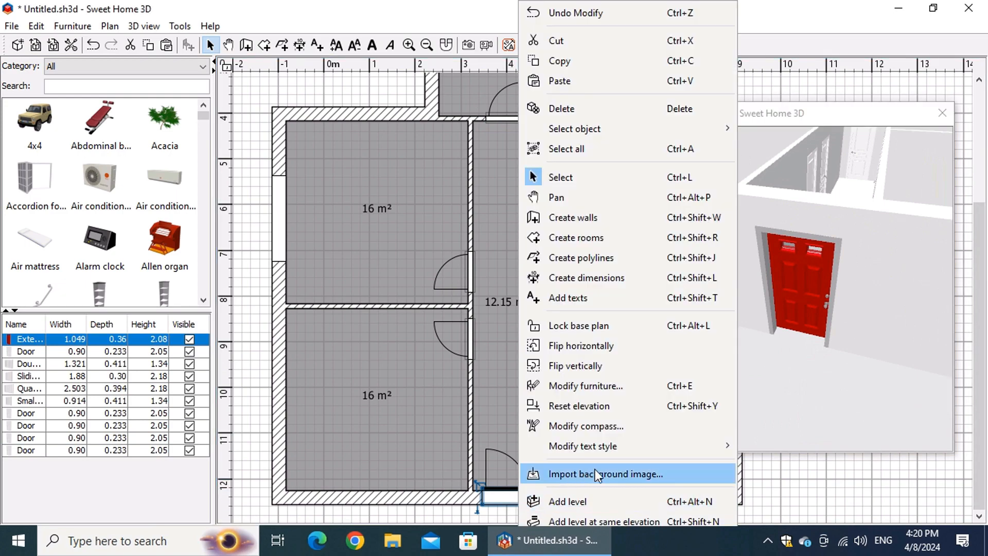
click(635, 393)
click(576, 200)
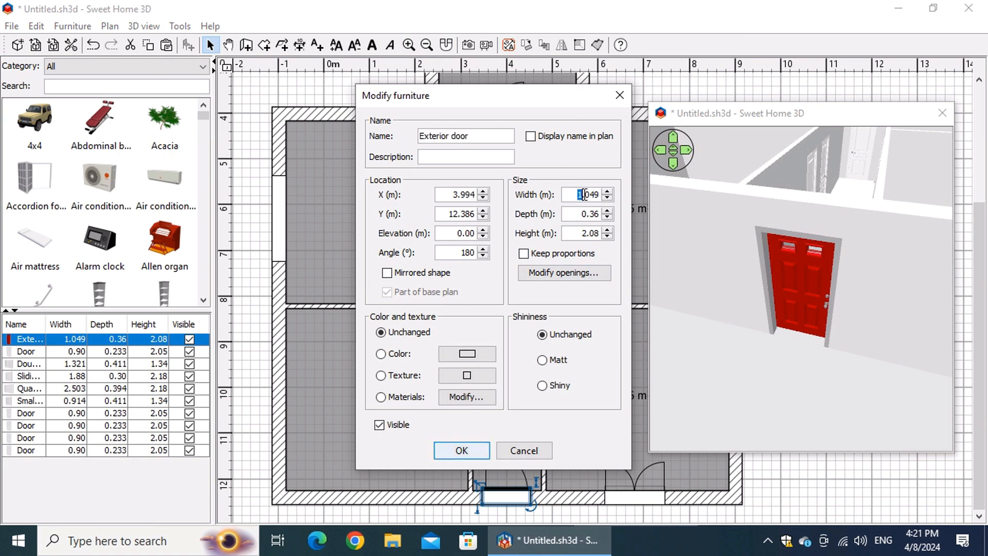
text(0.9)
text(+0.)
text(1)
- Set the exterior door's height to 2.05 m and apply the new size
click(583, 234)
key(Delete)
key(Delete)
key(Delete)
key(Delete)
text(2+0.0)
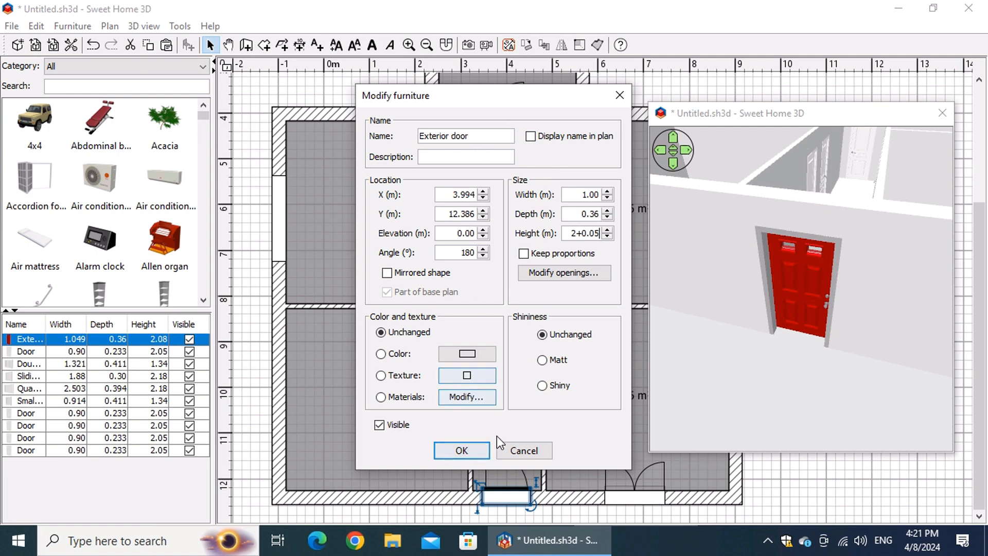
click(470, 453)
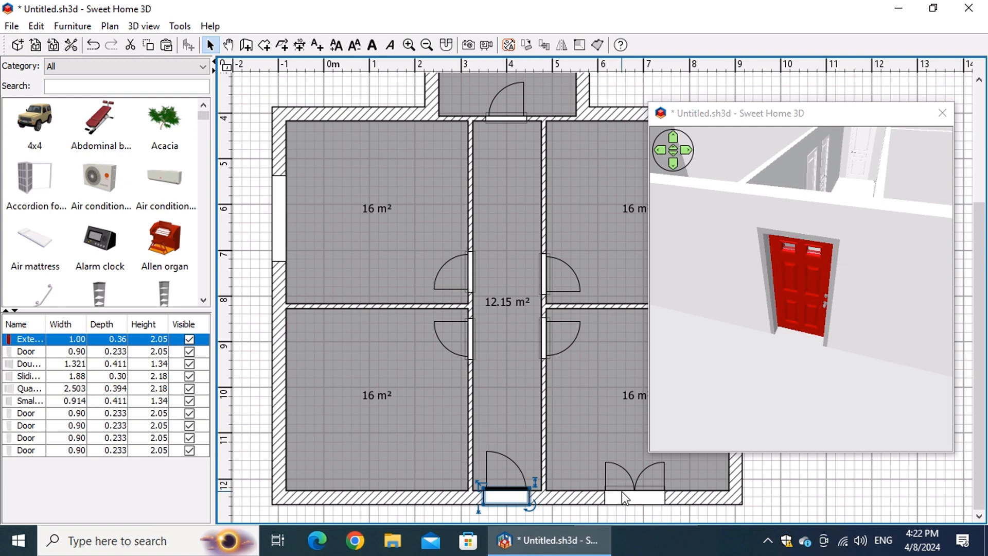
- Modify the openings of the door between the hallway and the lower-left room so that its leaf stands wide open
click(468, 338)
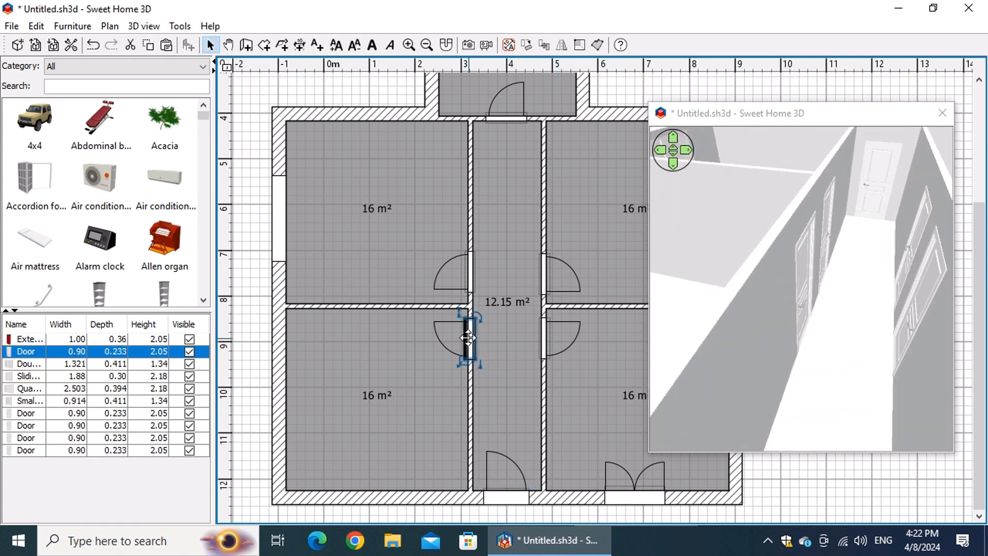
drag(817, 348, 724, 379)
double_click(469, 339)
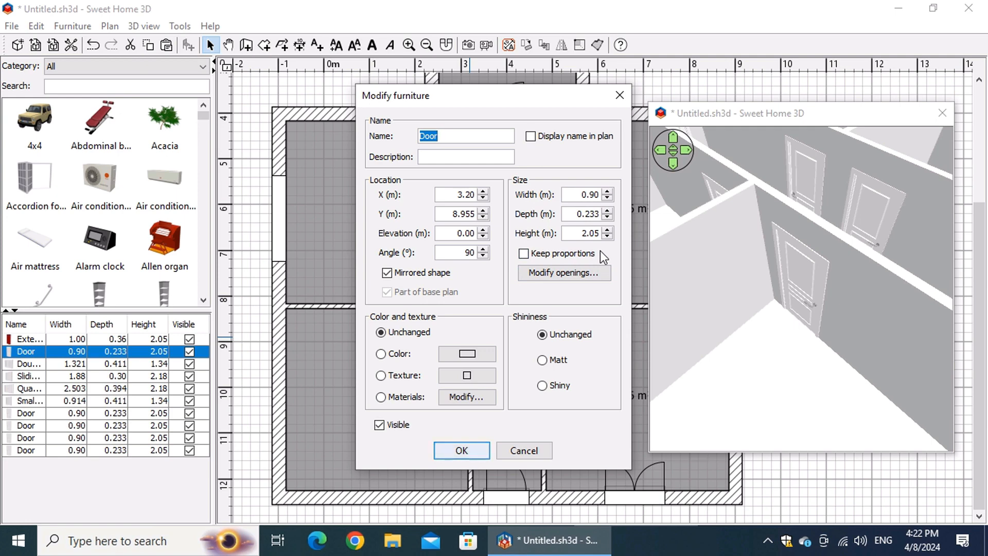
click(583, 274)
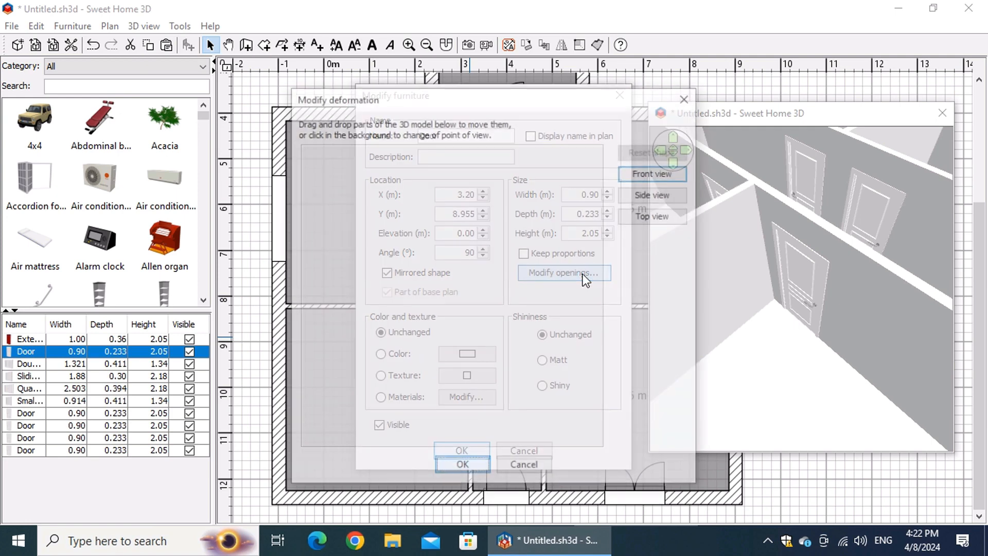
drag(546, 236, 540, 277)
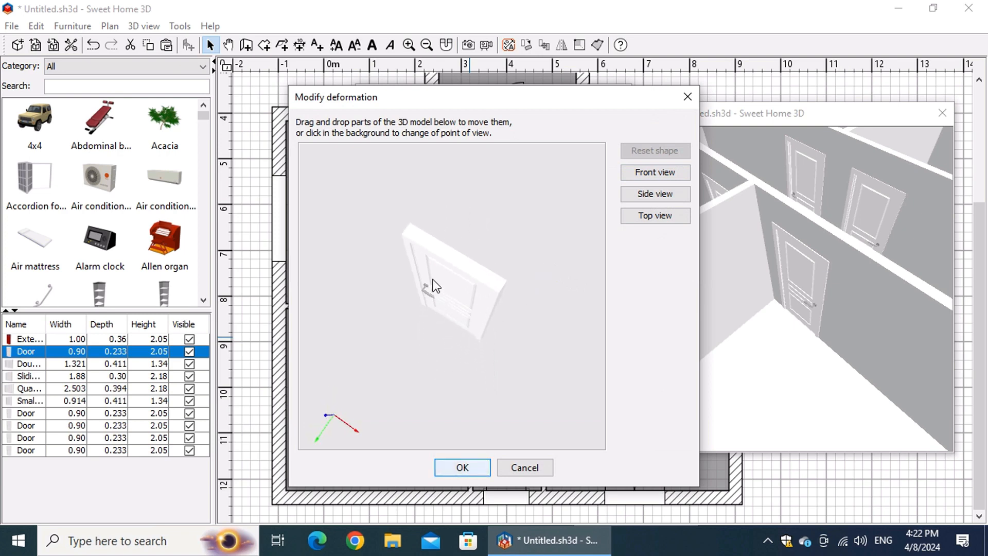
drag(433, 280, 498, 365)
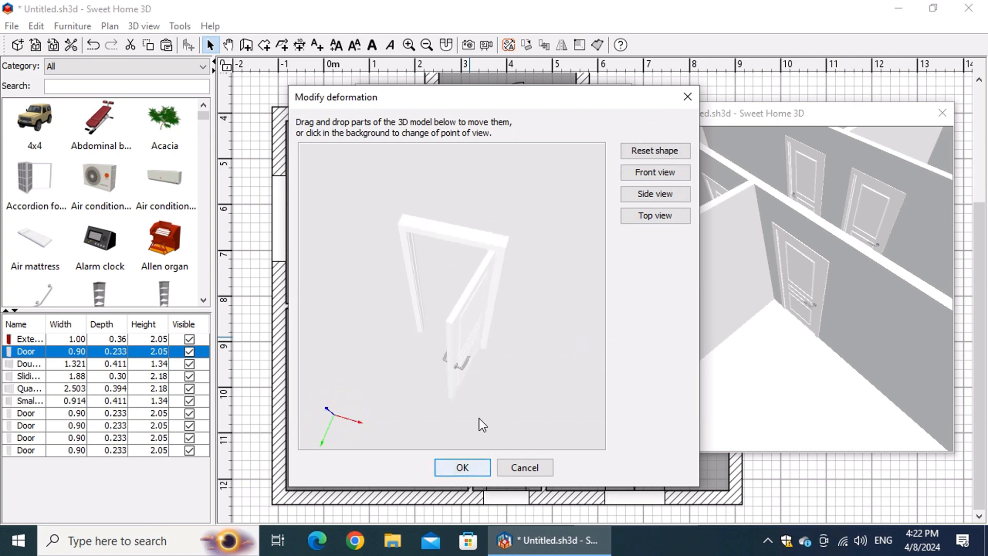
click(463, 468)
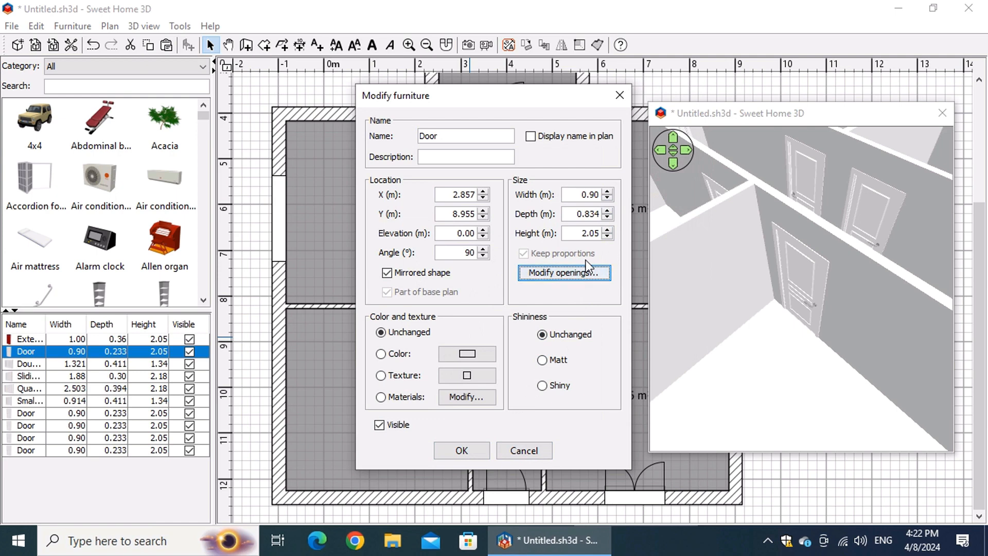
- Reset the shape of the lower-left room's door to its closed state
click(587, 273)
click(592, 274)
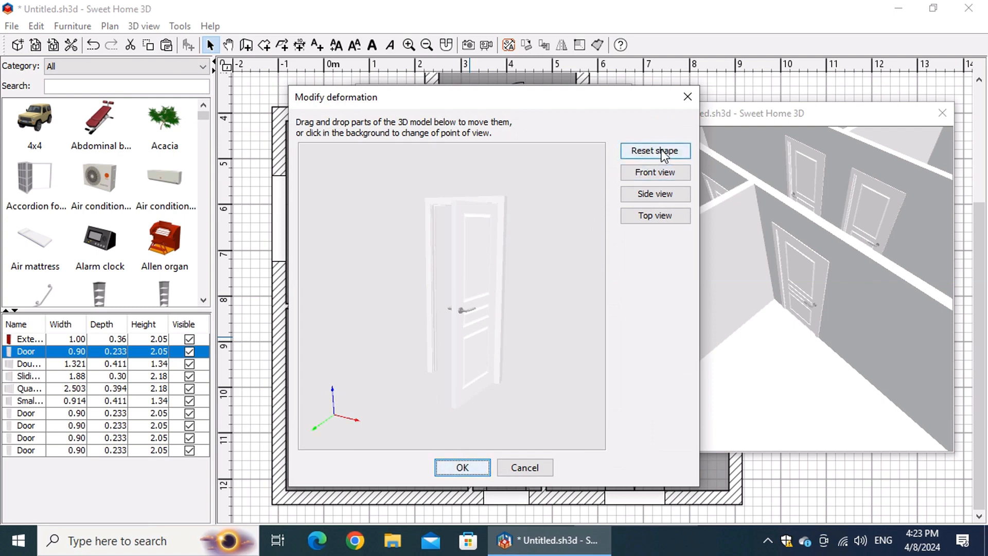
click(680, 151)
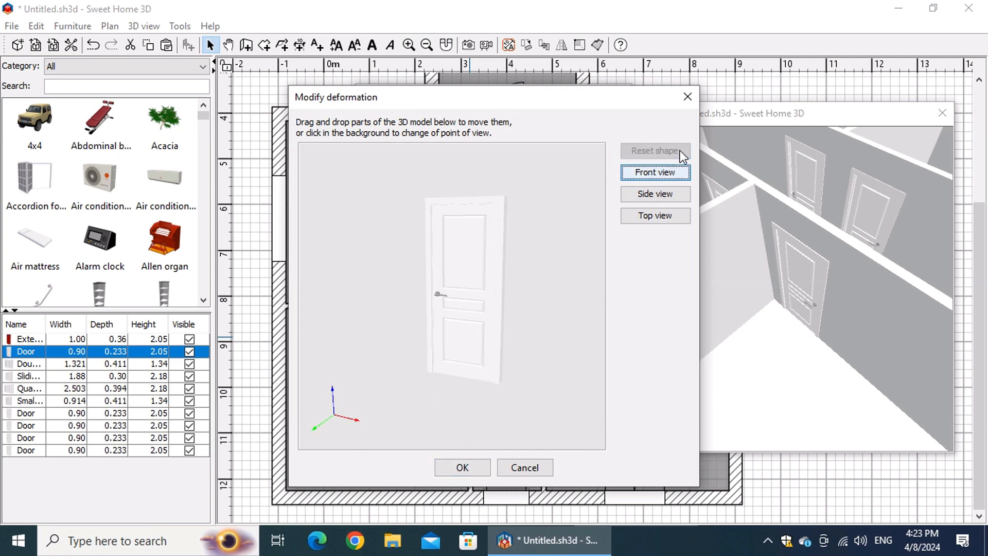
click(480, 466)
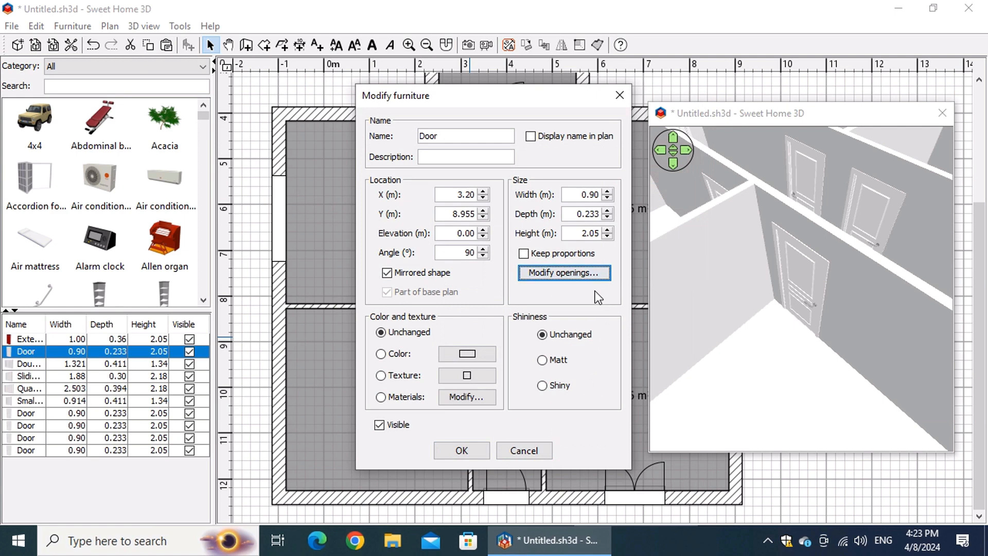
- Modify the openings of the lower-left room's hallway door so its leaf stands about perpendicular to the frame, and apply the change
click(566, 272)
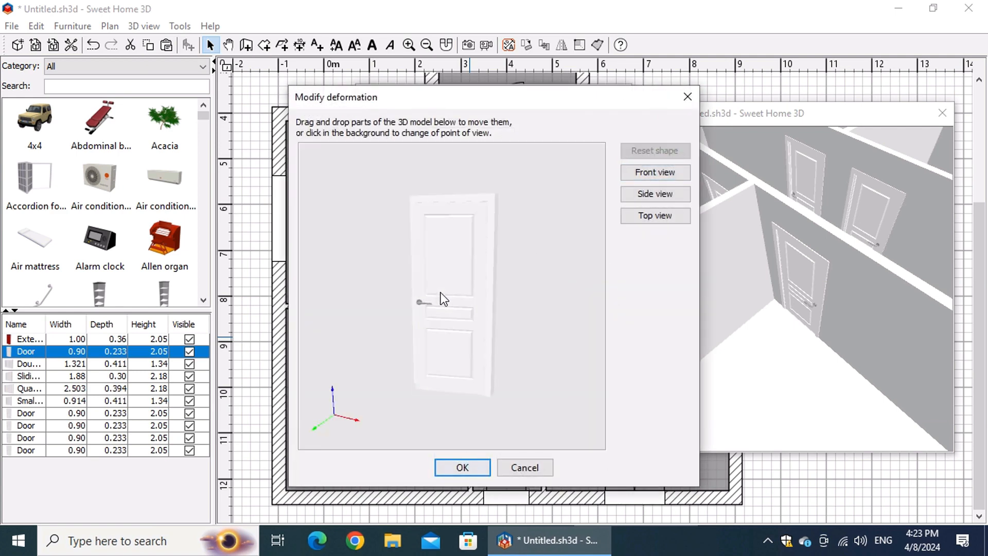
drag(442, 298, 443, 344)
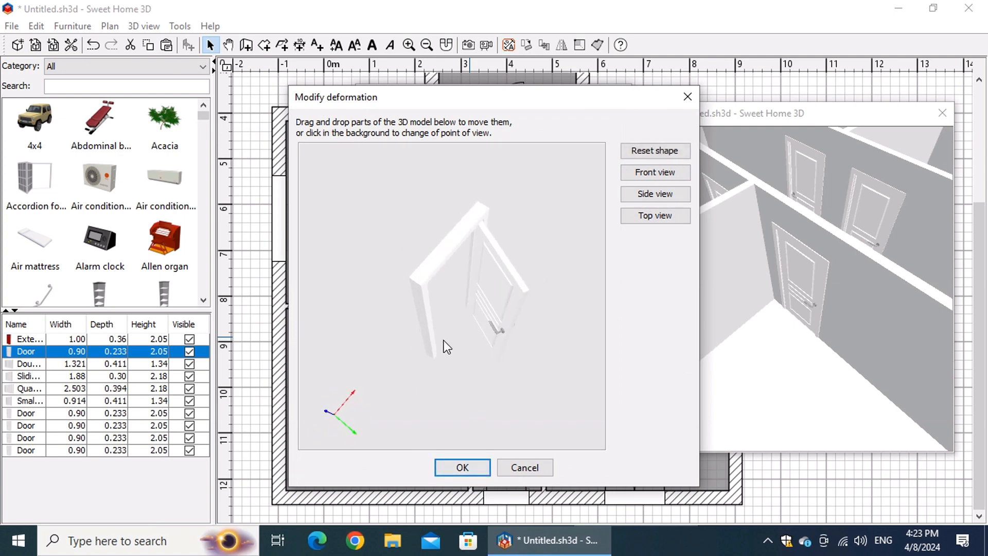
drag(518, 322, 462, 335)
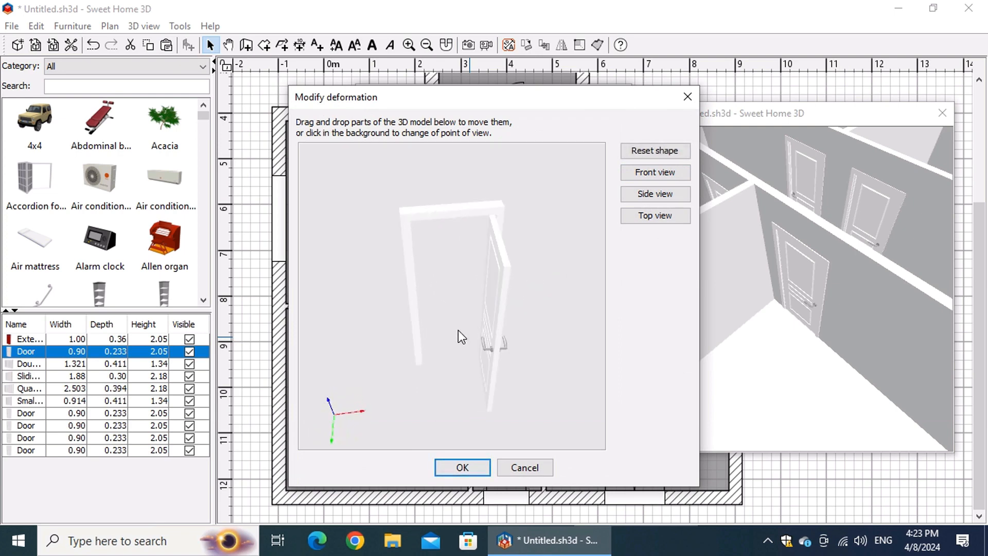
click(456, 467)
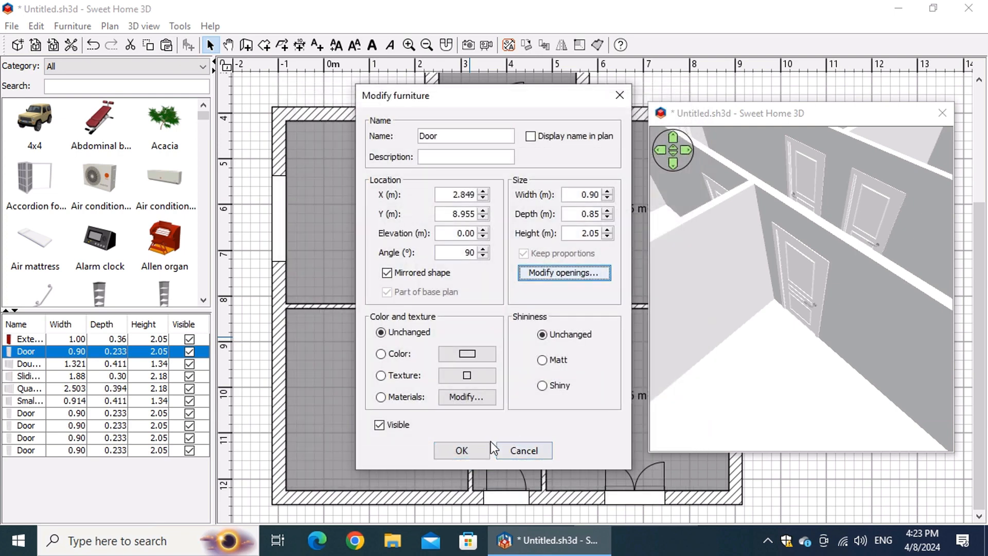
click(461, 451)
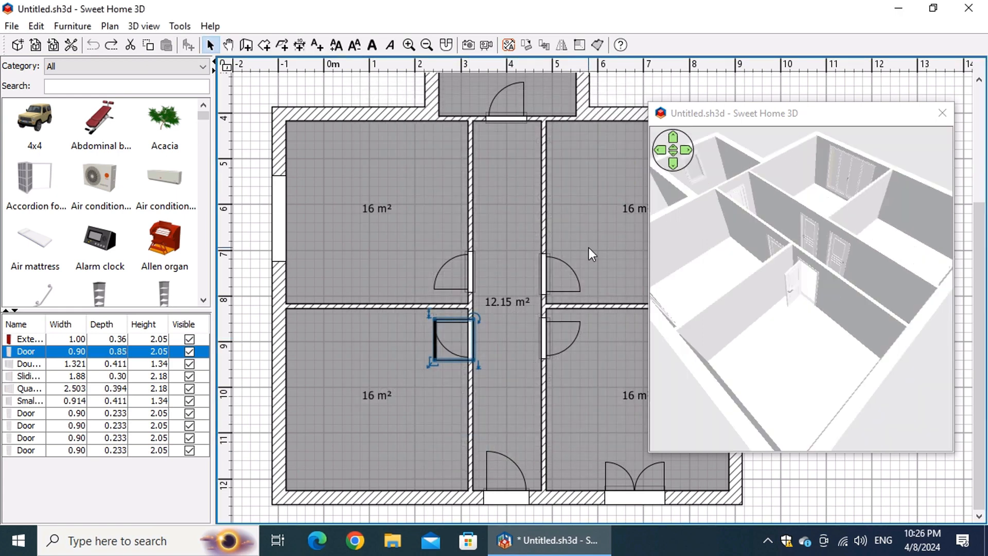
- Set the double small window in the lower-right room's lower wall to a width of 1.5 m and a height of 1.4 m
double_click(627, 489)
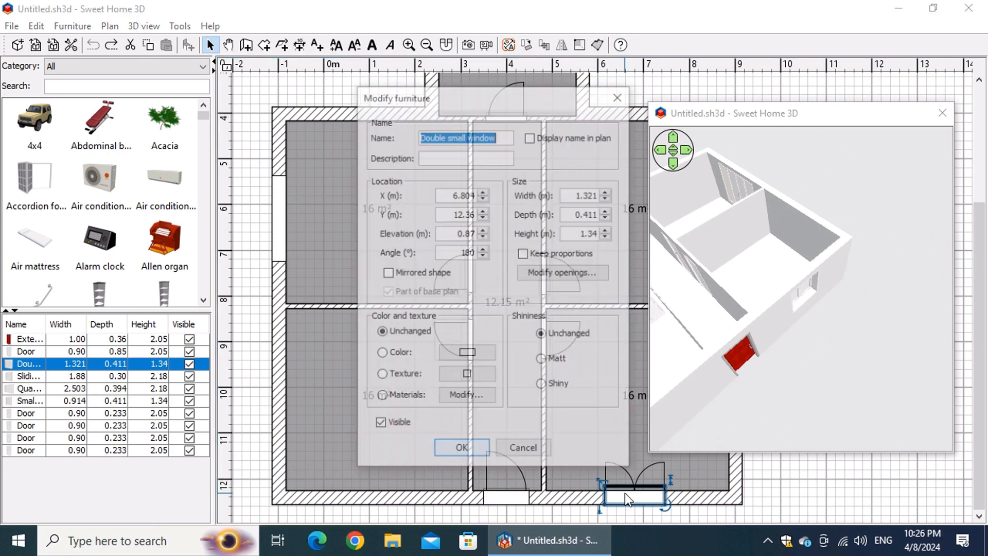
click(595, 194)
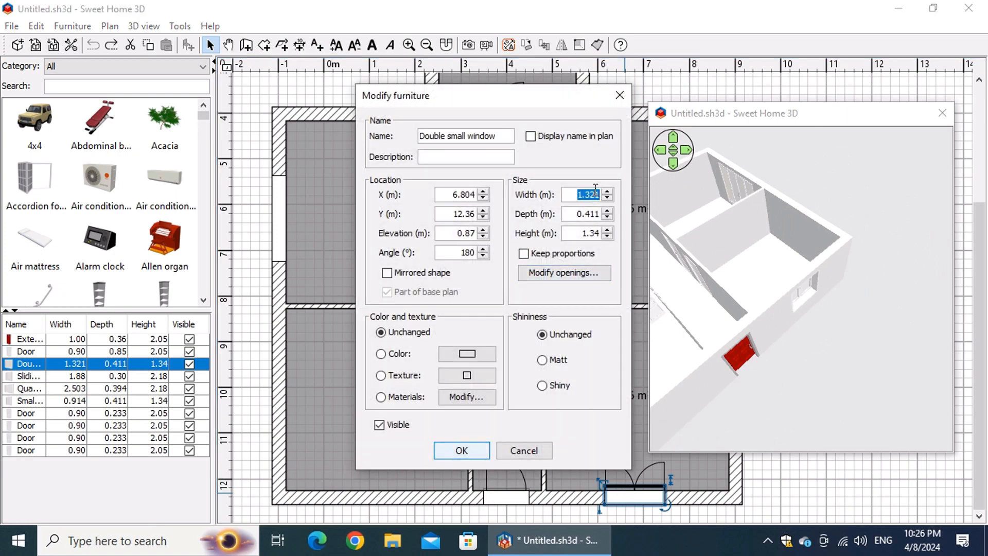
key(BackSpace)
text(1.5)
click(580, 233)
key(shift+Right)
key(shift+Right)
key(shift+Right)
key(shift+Right)
text(1.4)
- Modify the double small window's openings so both sashes stand wide open, and apply the window changes
click(582, 273)
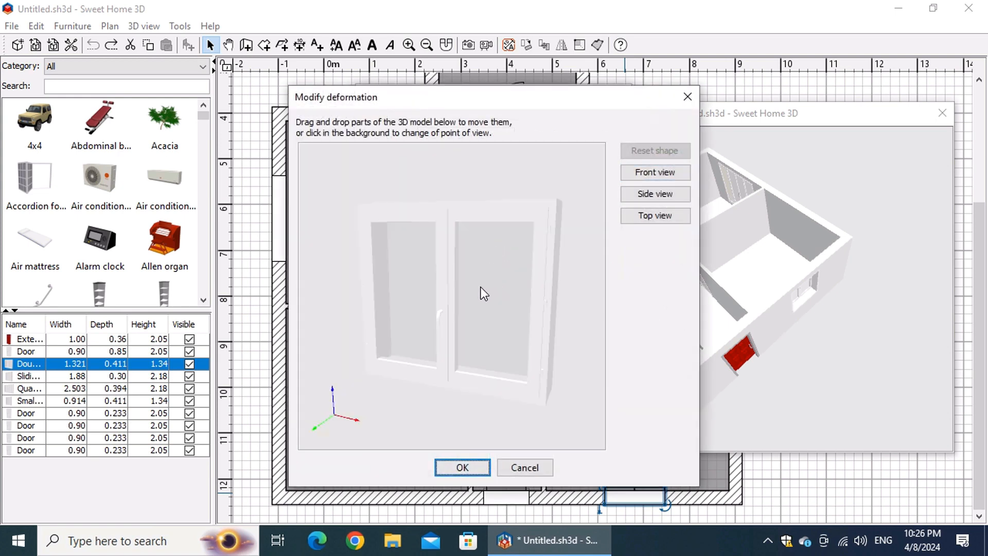
drag(480, 286, 512, 341)
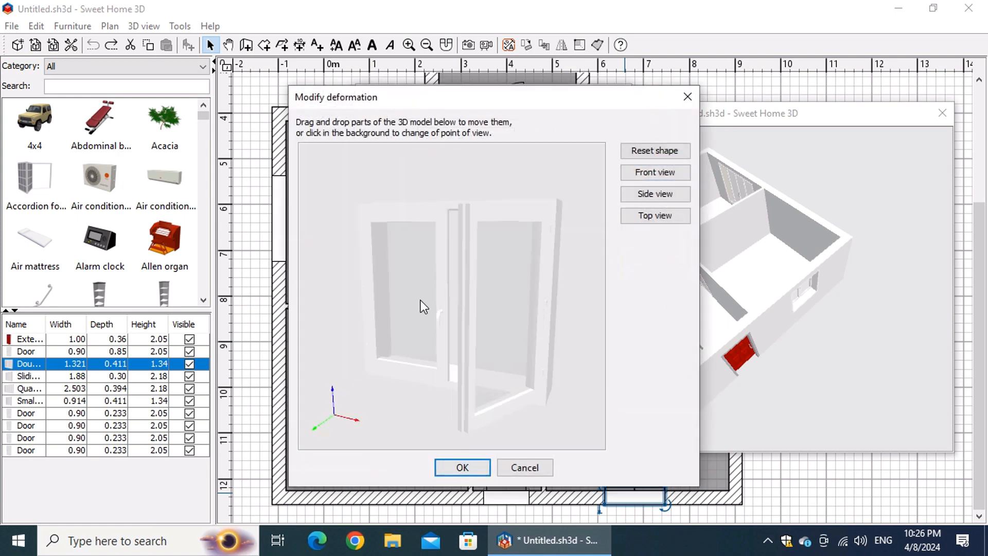
drag(423, 305, 356, 342)
drag(437, 287, 453, 326)
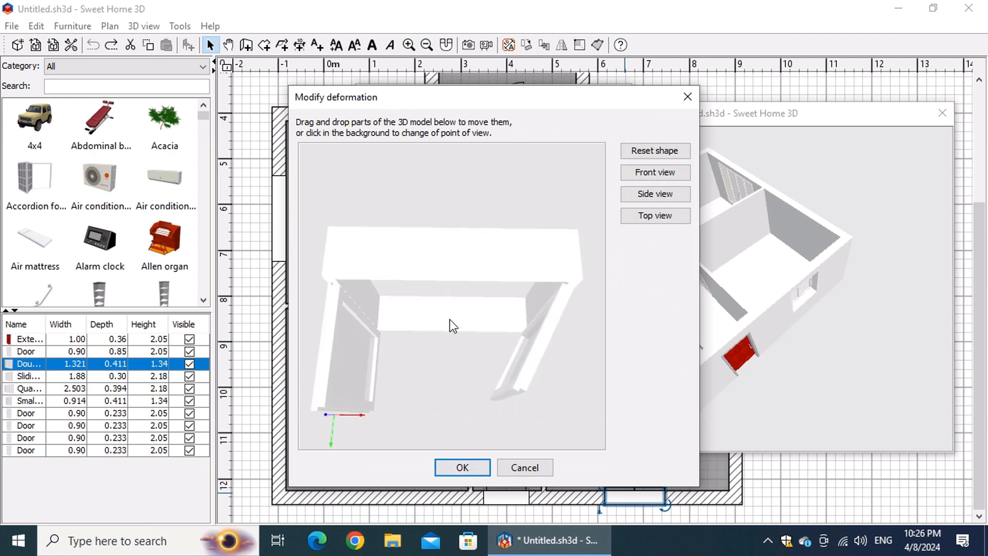
drag(509, 348, 539, 360)
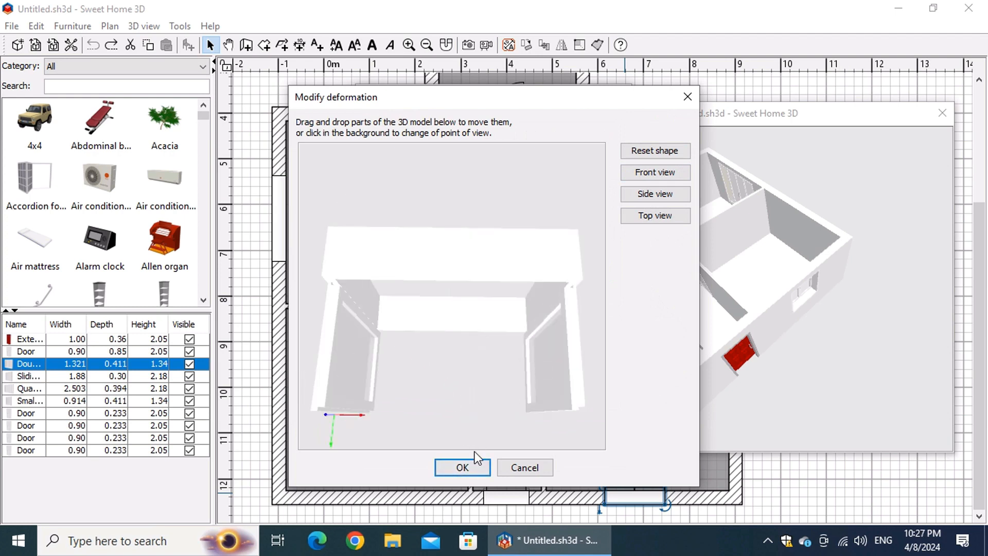
click(476, 465)
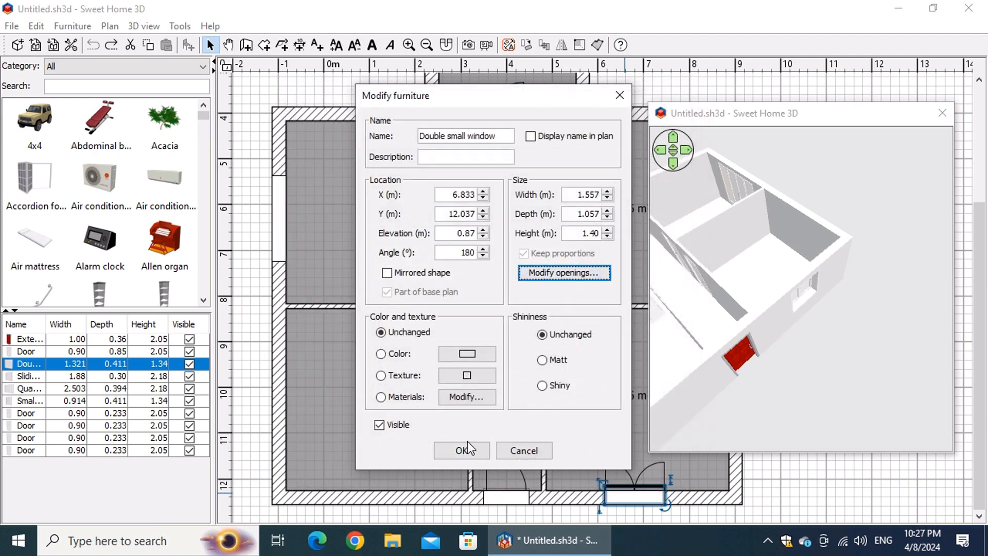
click(466, 452)
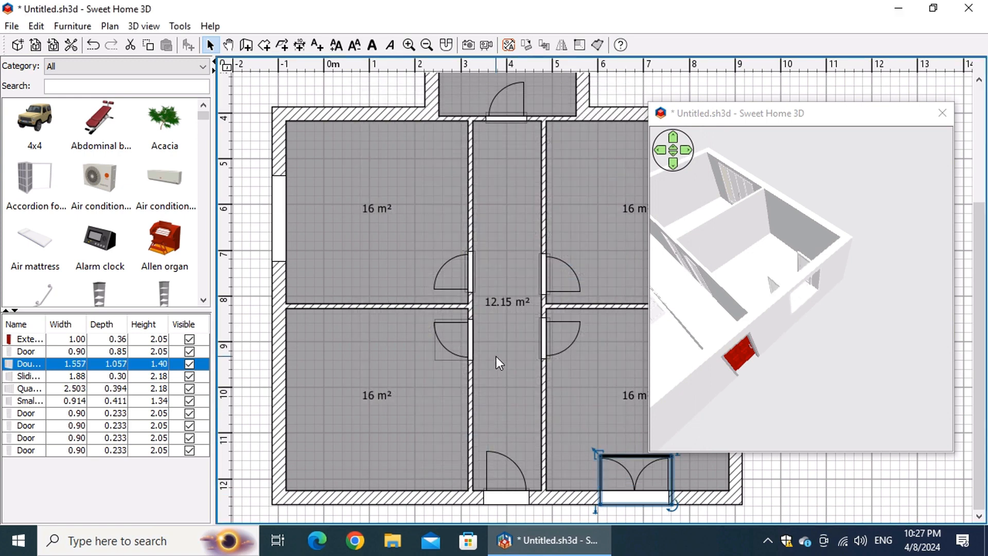
- Copy the open double window and place the copy in the lower wall of the lower-left room
right_click(627, 502)
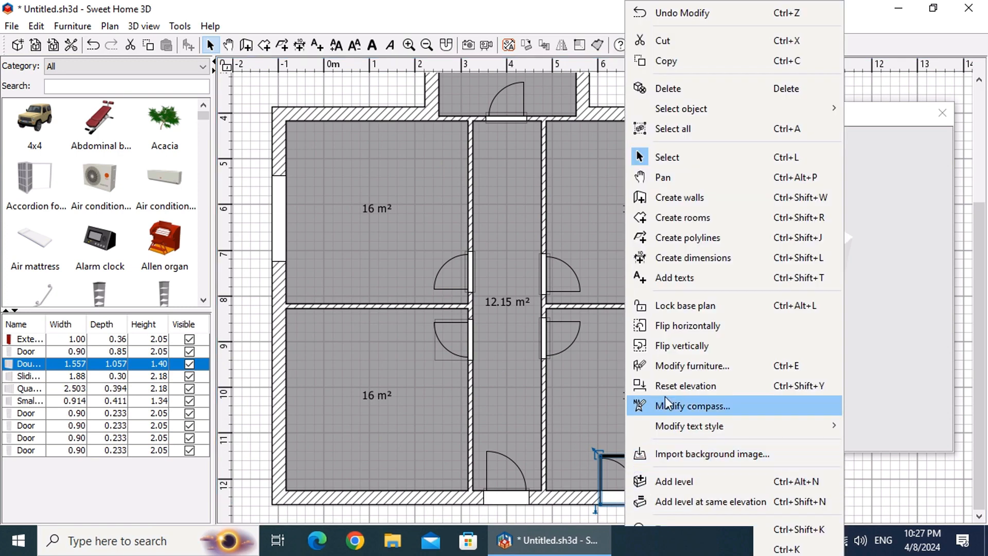
click(664, 61)
right_click(583, 409)
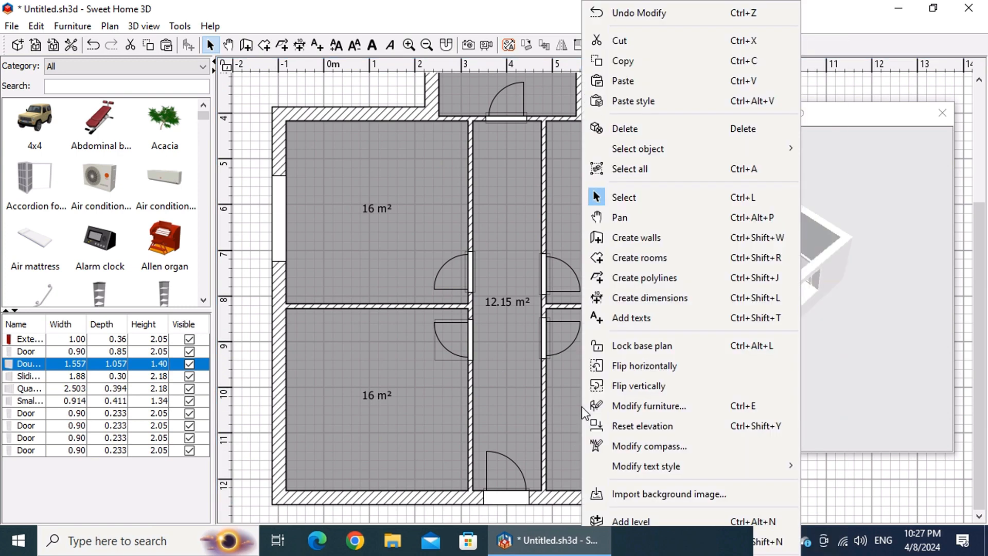
click(635, 79)
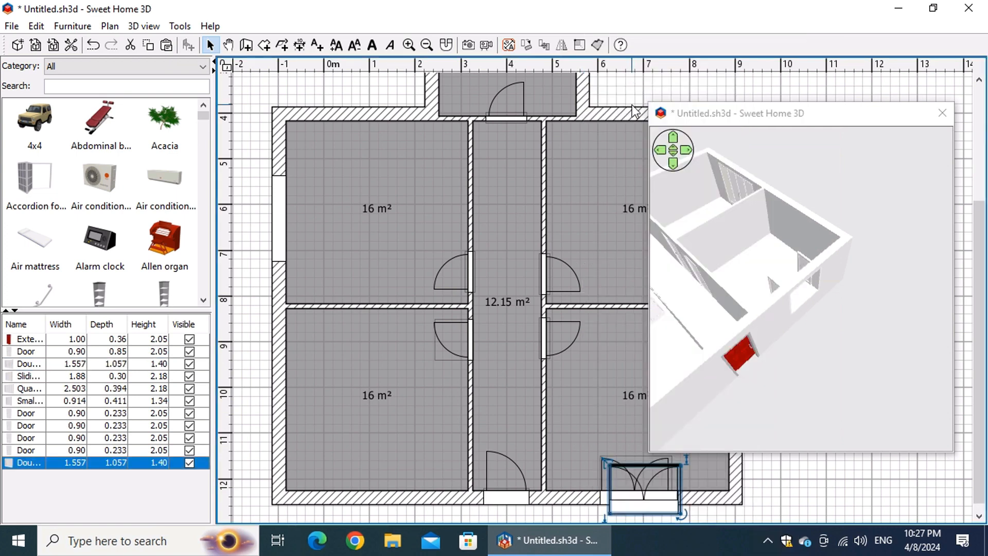
drag(655, 511, 388, 489)
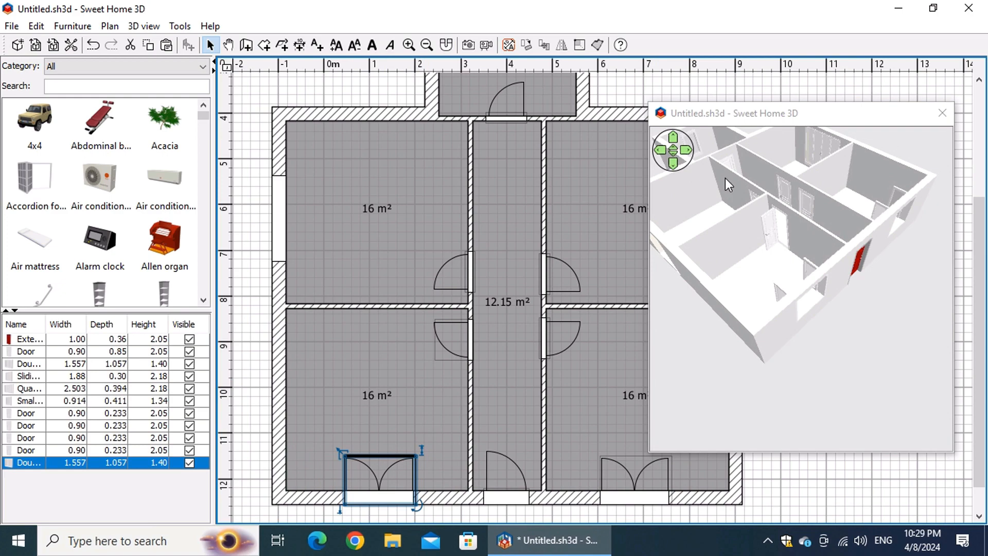
- Set the sliding window in the upper-left room's outer wall to a width of 2 m and slide its panels partly open
double_click(286, 230)
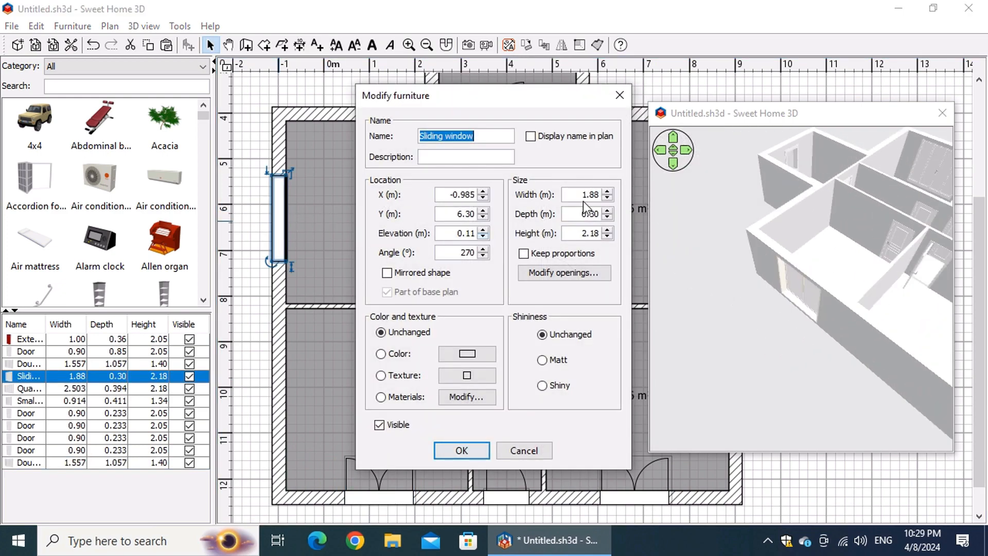
click(587, 195)
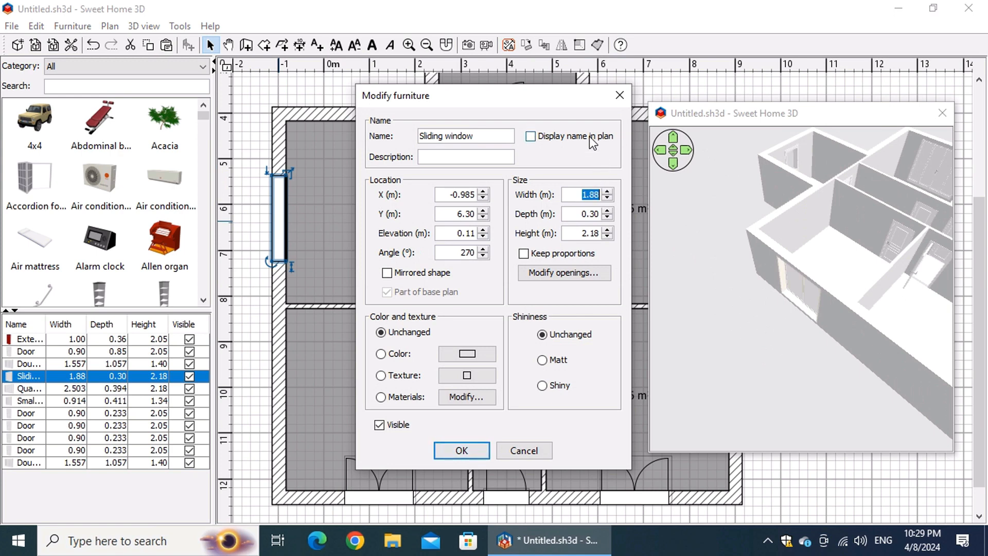
text(2)
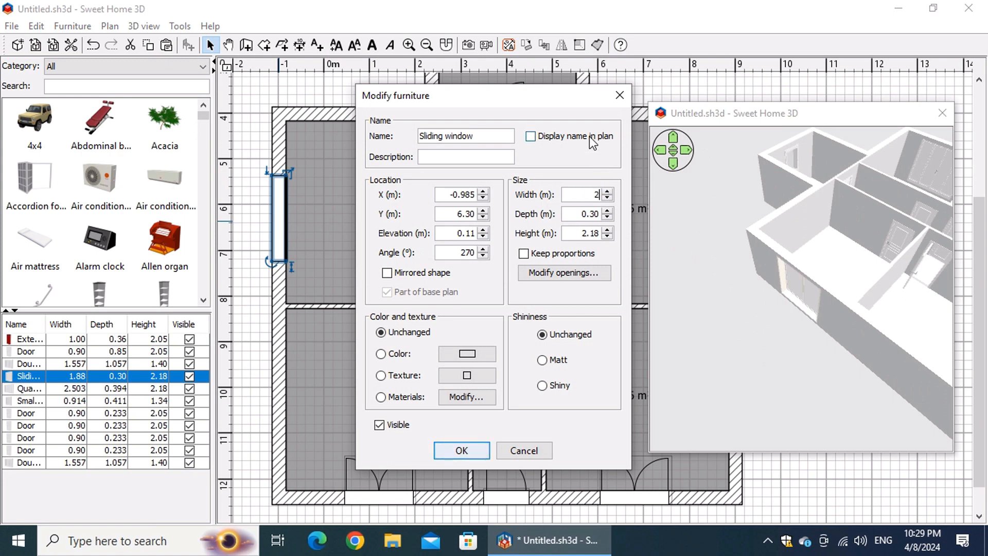
click(594, 276)
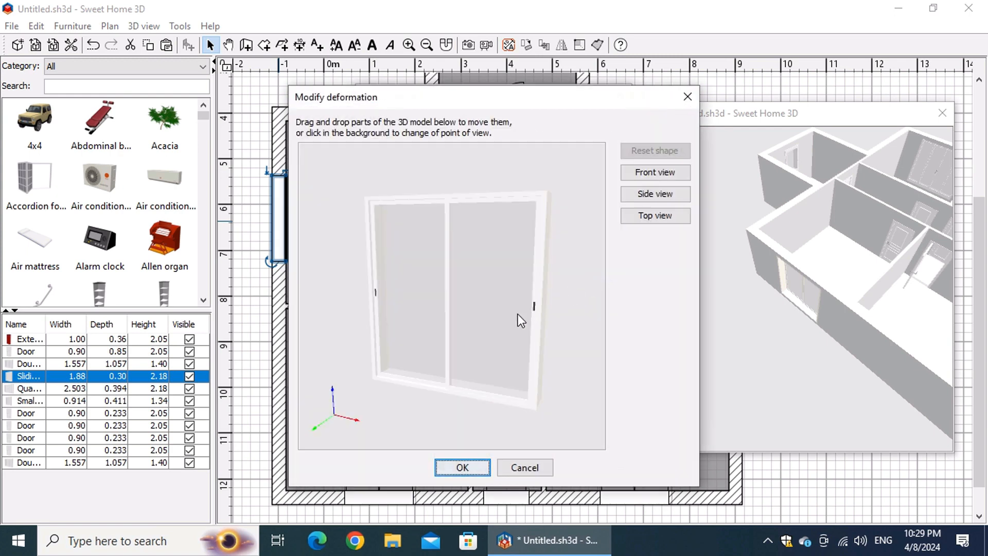
drag(518, 315, 493, 317)
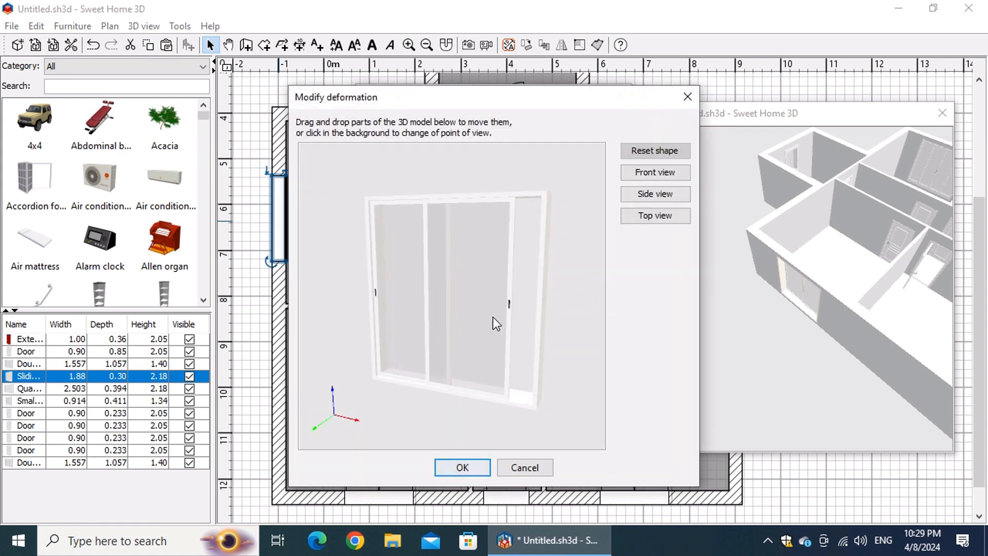
drag(410, 303, 428, 308)
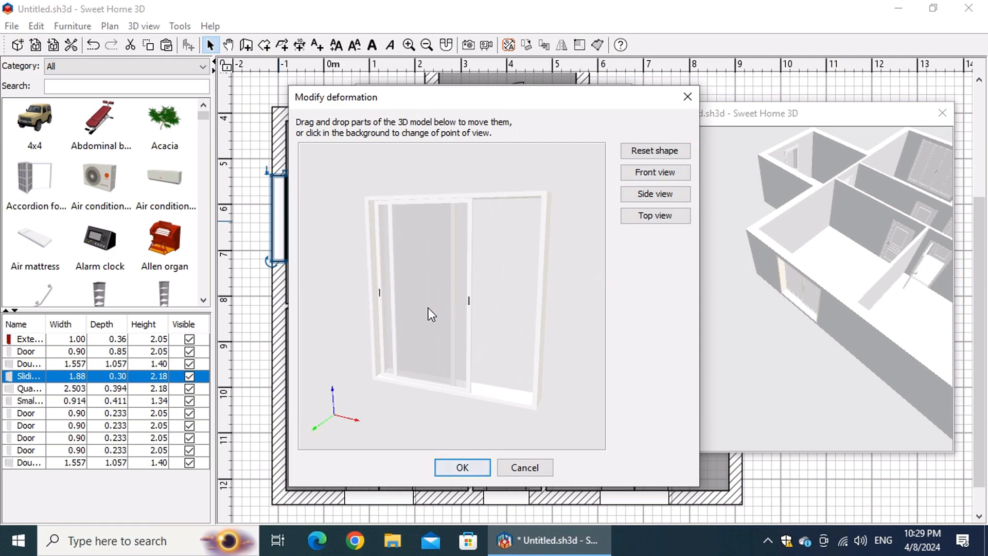
click(453, 467)
click(467, 456)
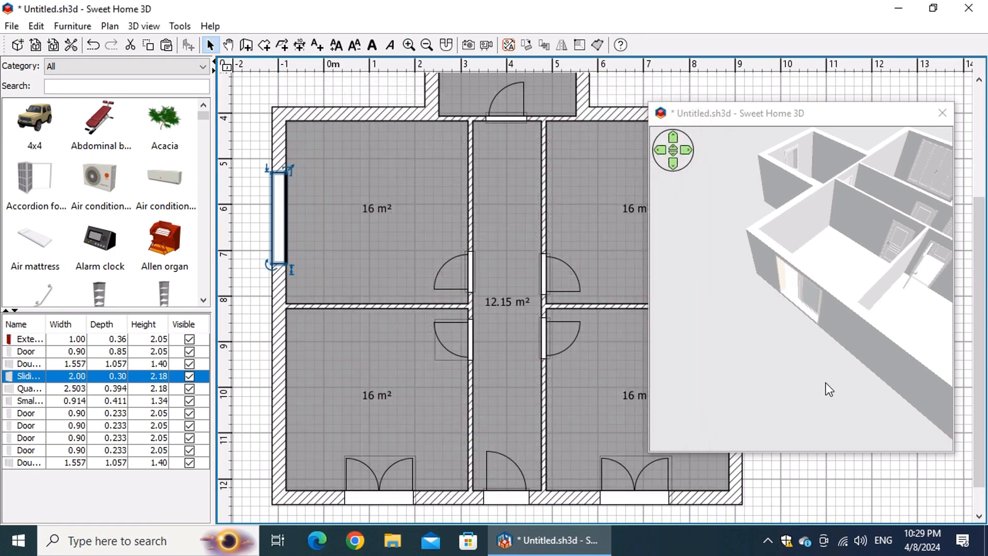
- Set the width of the quadruple French window in the upper-right room's outer wall to 3 m
scroll(811, 308, up, 10)
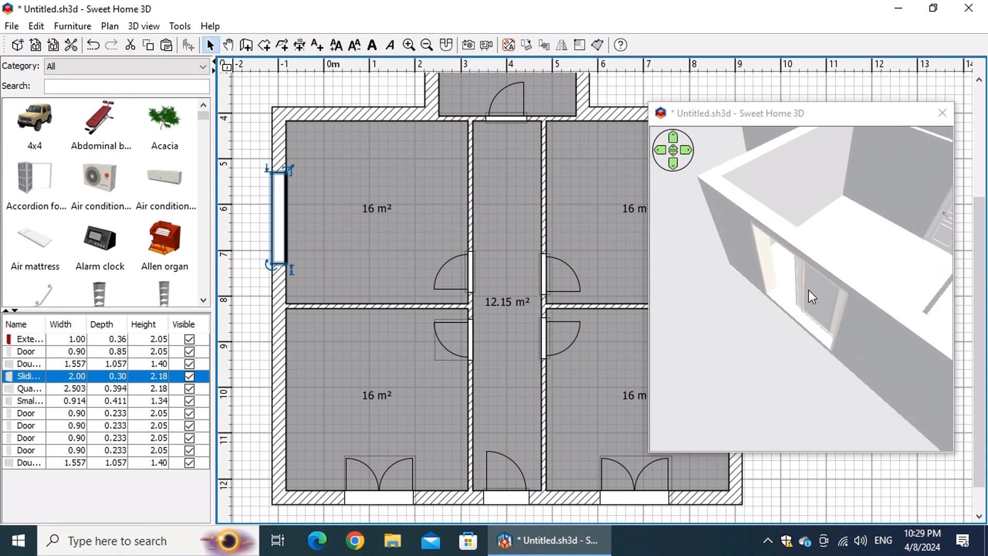
drag(813, 296, 540, 224)
scroll(855, 283, up, 4)
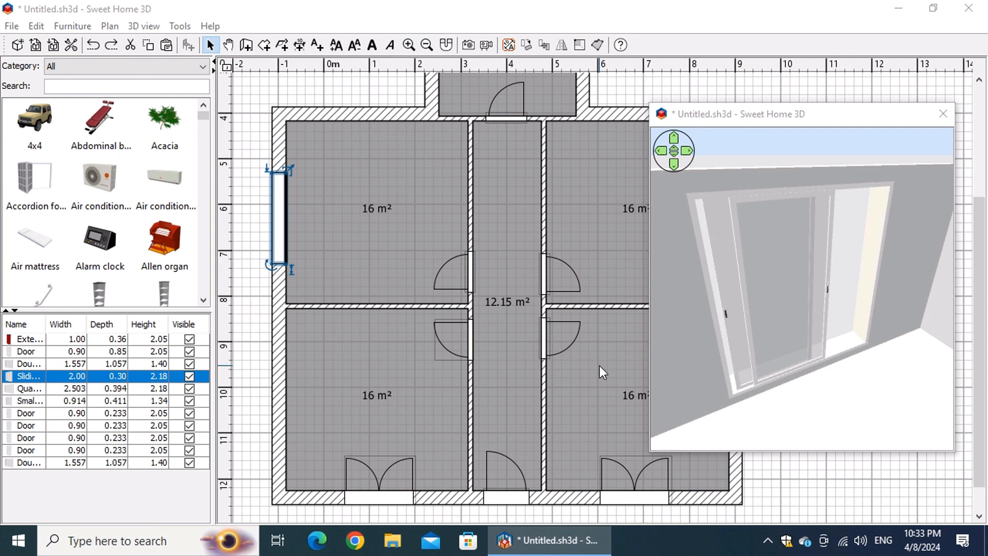
drag(769, 114, 230, 160)
double_click(733, 206)
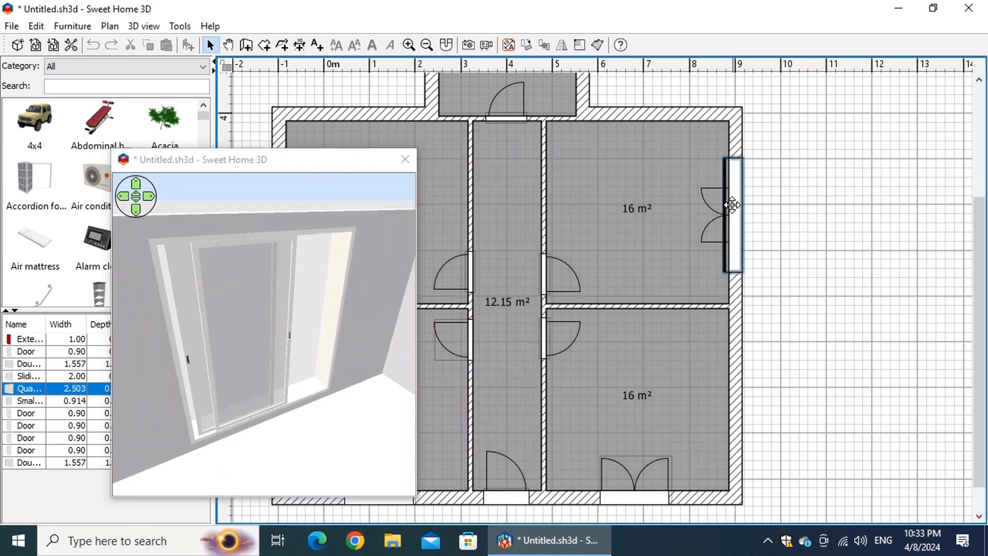
click(582, 195)
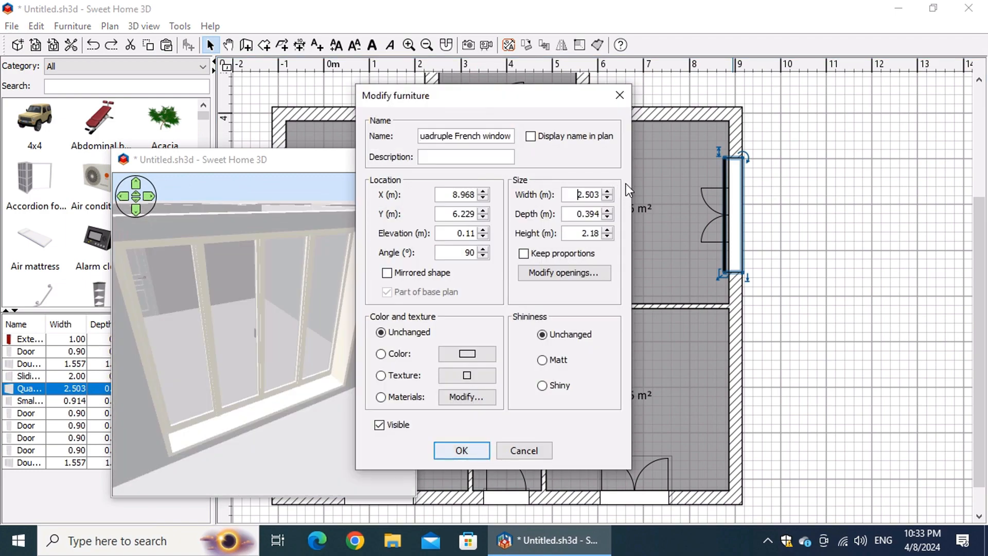
drag(577, 195, 604, 198)
text(3)
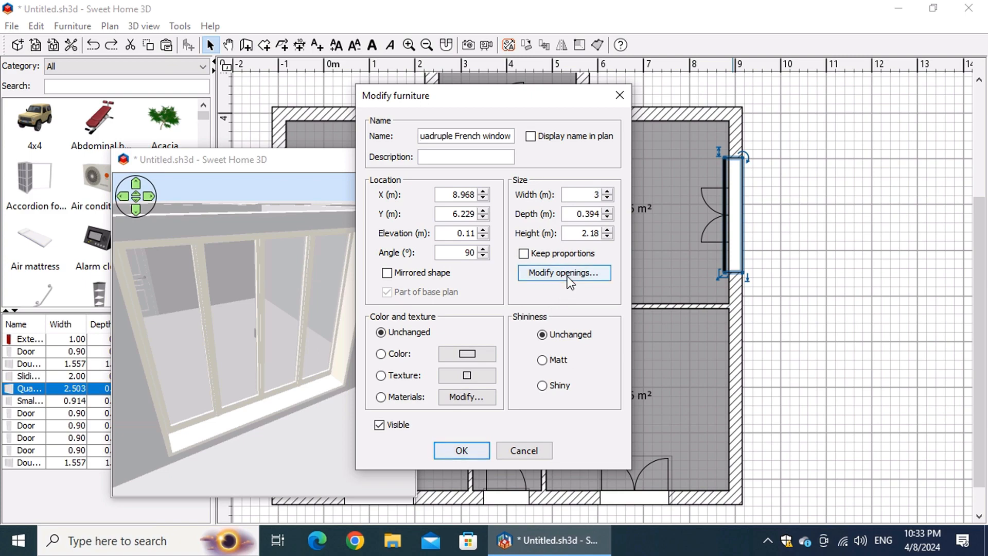
- Modify the French window's openings so its two middle panels swing open, and apply the changes
click(567, 274)
drag(462, 298, 532, 325)
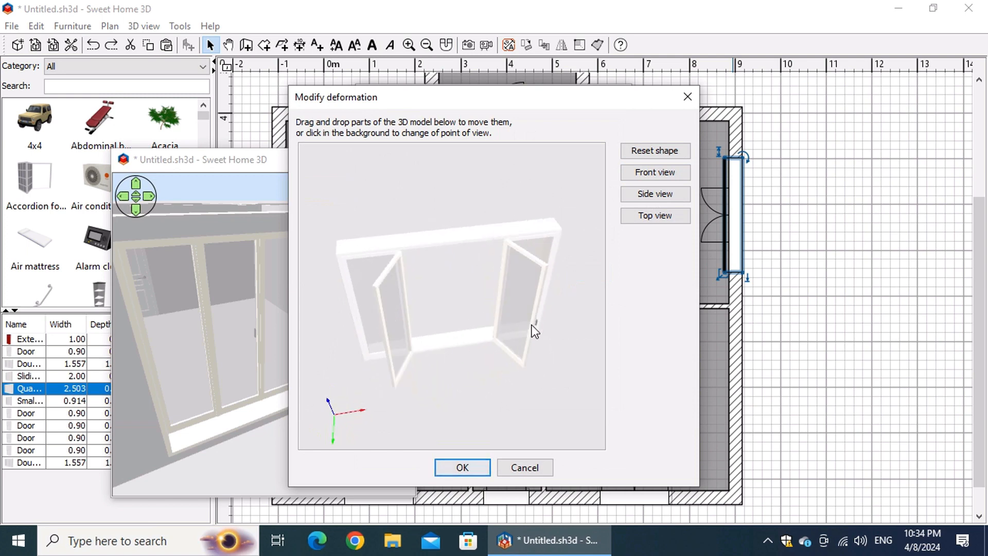
click(462, 467)
click(477, 449)
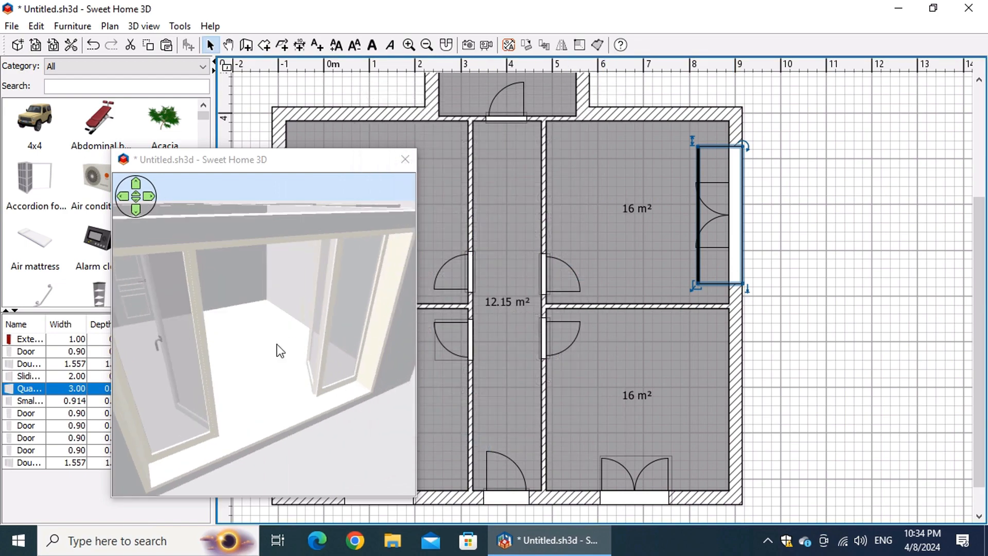
- Inspect the opened French window in 3D from inside the room, and move the 3D view window clear of the right-hand rooms in the plan
drag(276, 348, 578, 302)
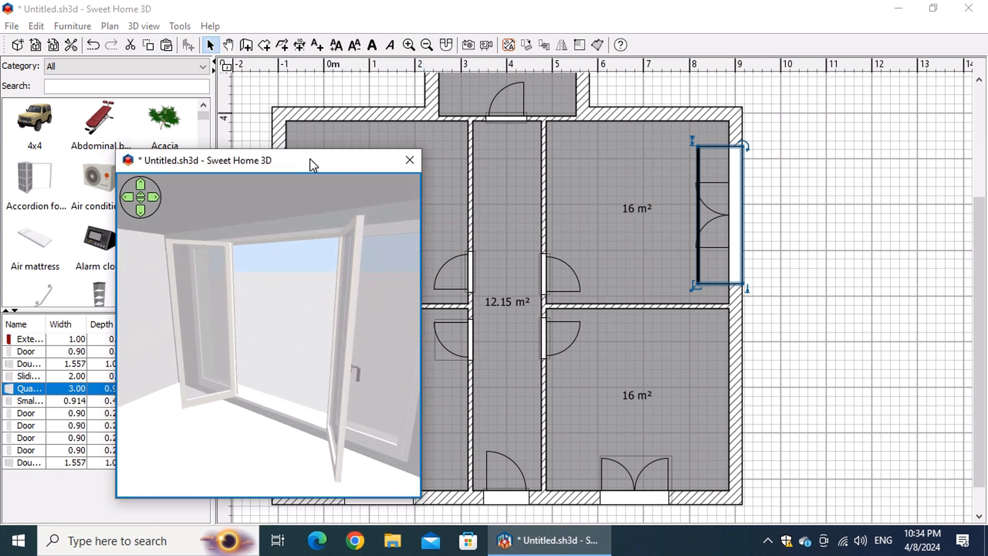
drag(310, 158, 840, 120)
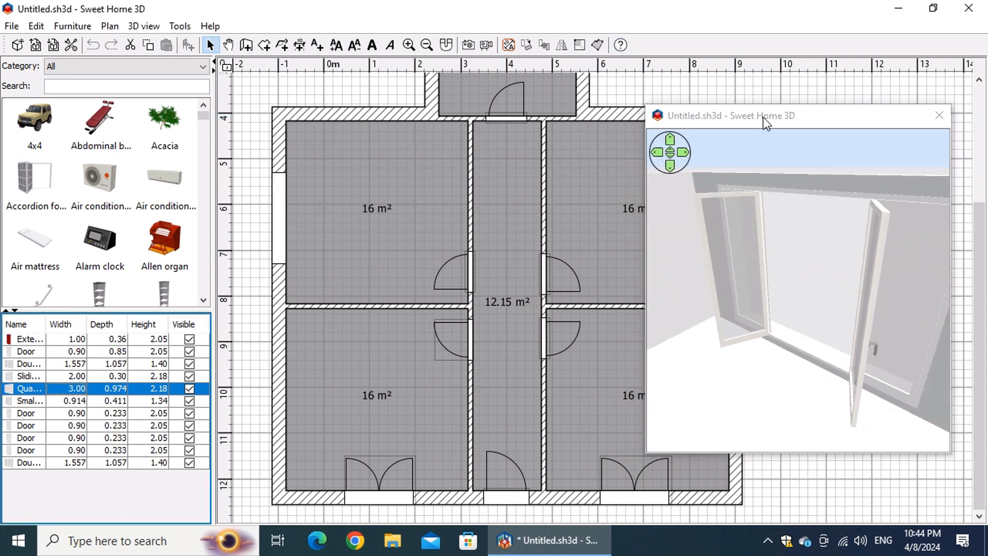
drag(771, 122, 129, 80)
- Add dimension lines for the double window's width in the lower-right room and for the inner length of the room's lower wall
scroll(657, 504, up, 6)
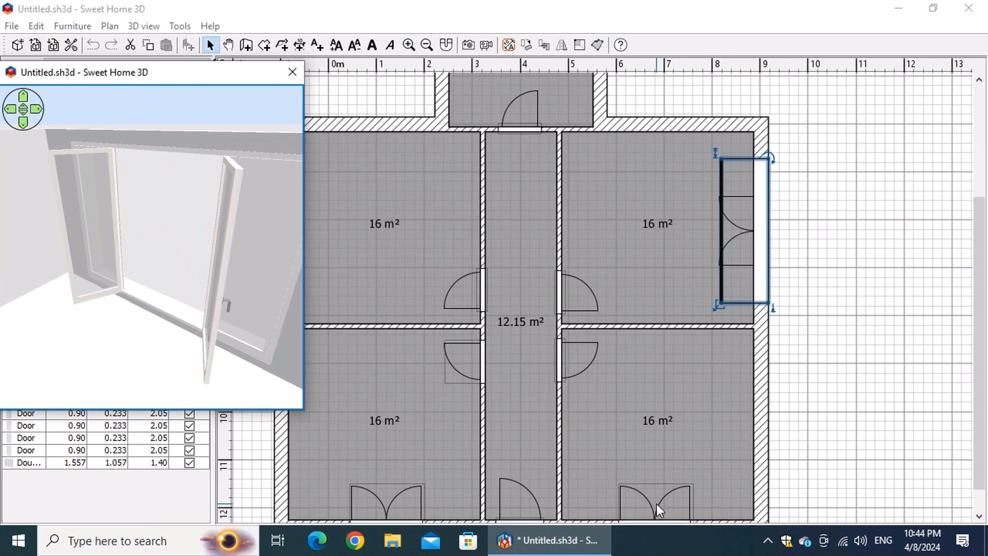
drag(984, 362, 982, 490)
drag(719, 514, 826, 509)
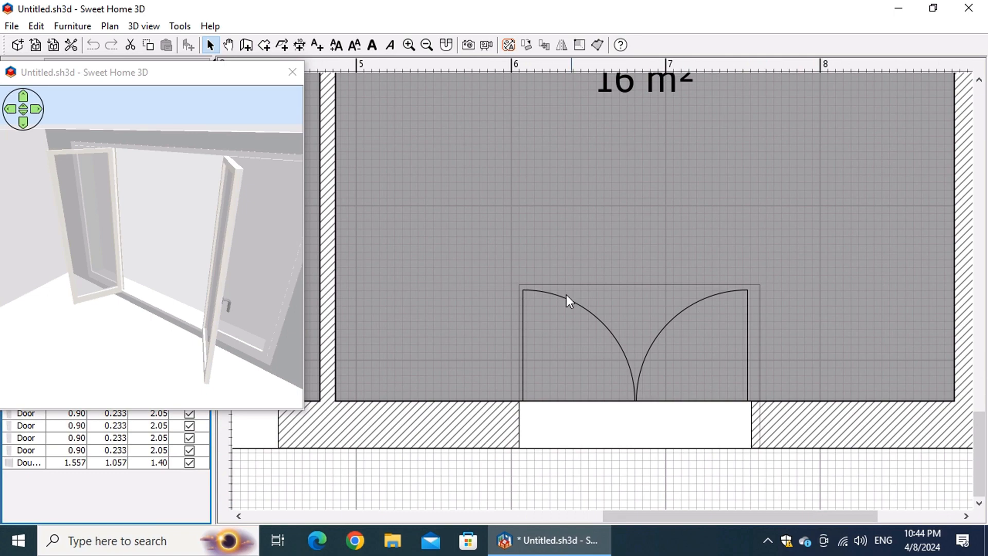
click(301, 47)
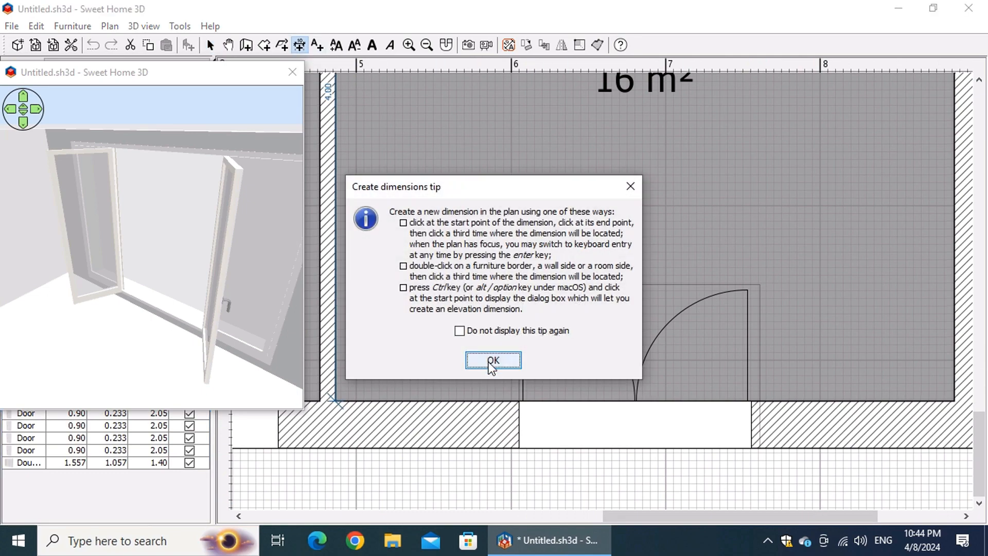
click(492, 362)
double_click(622, 449)
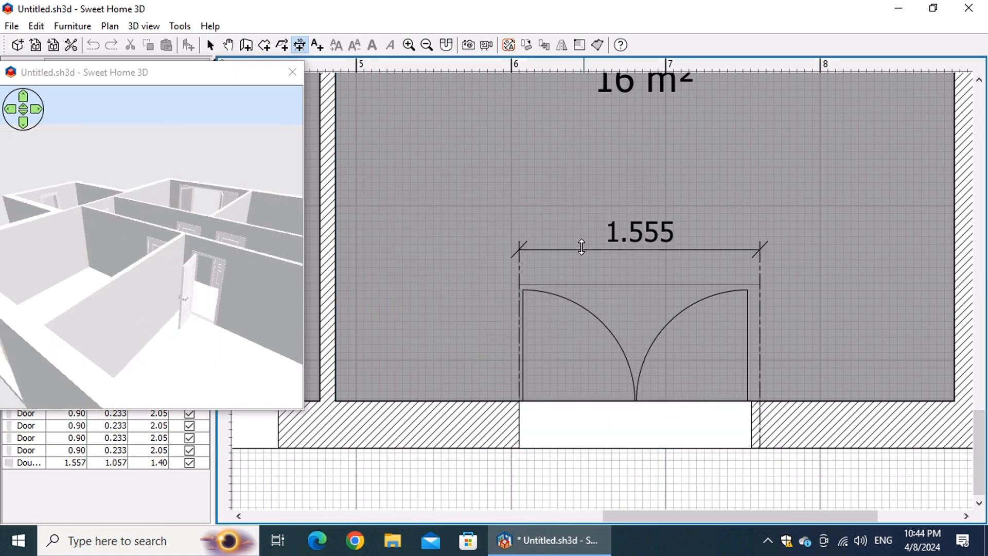
click(584, 186)
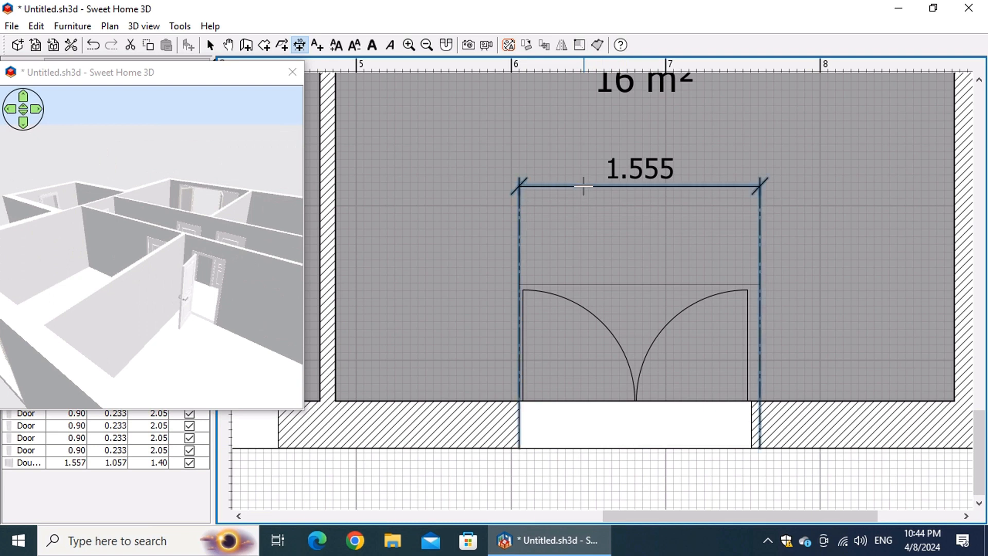
click(456, 403)
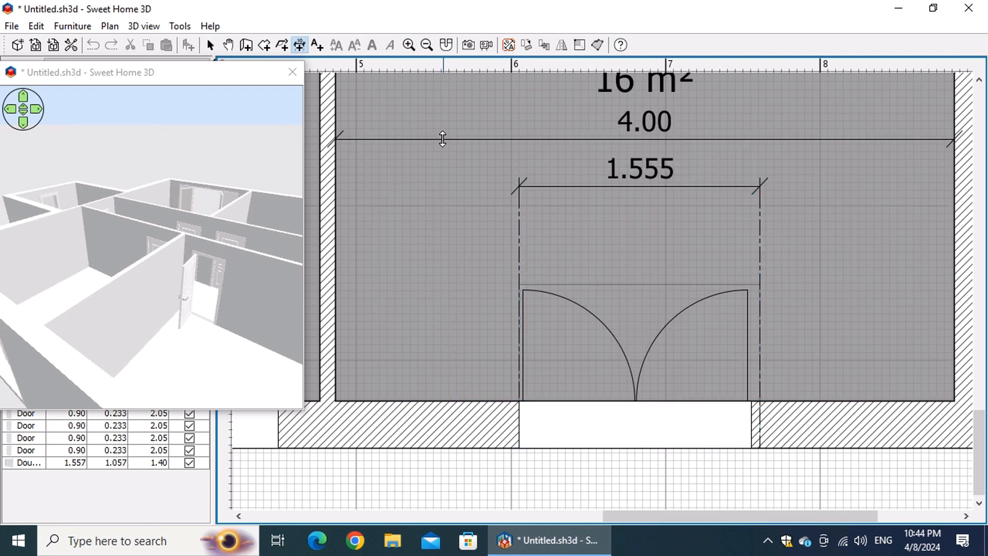
click(443, 136)
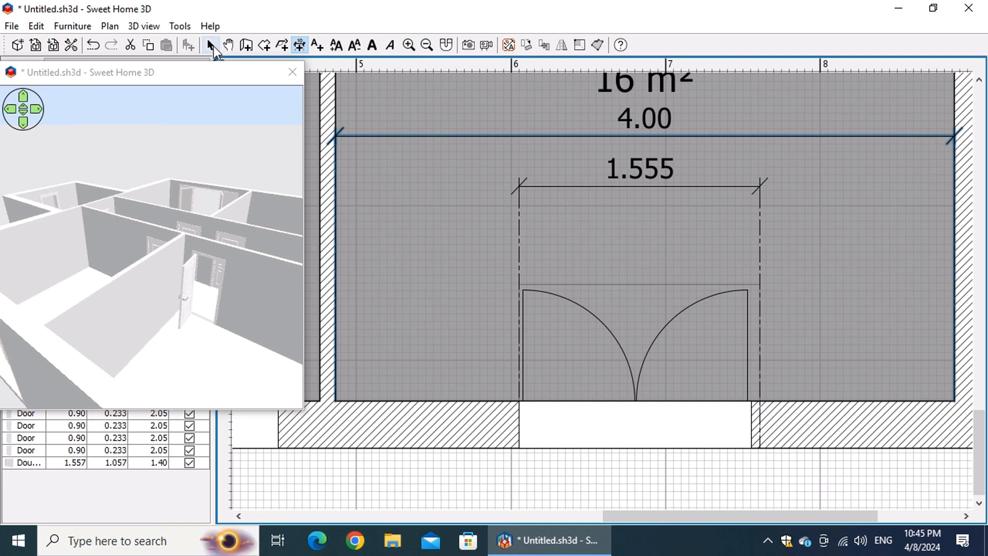
- Halve the double window's dimension line to 0.777 m by dividing the distance between its end points by 2
click(214, 45)
click(632, 188)
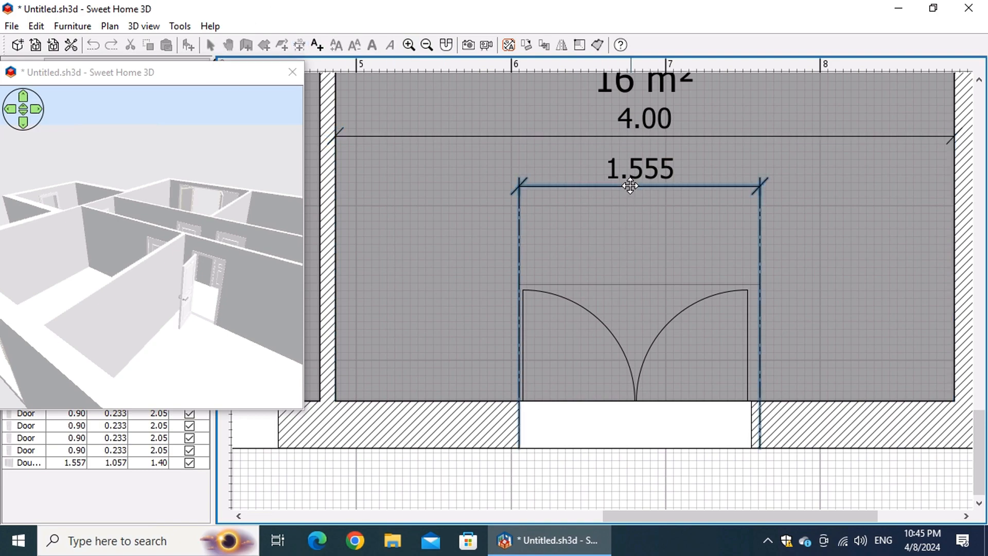
double_click(632, 188)
click(609, 242)
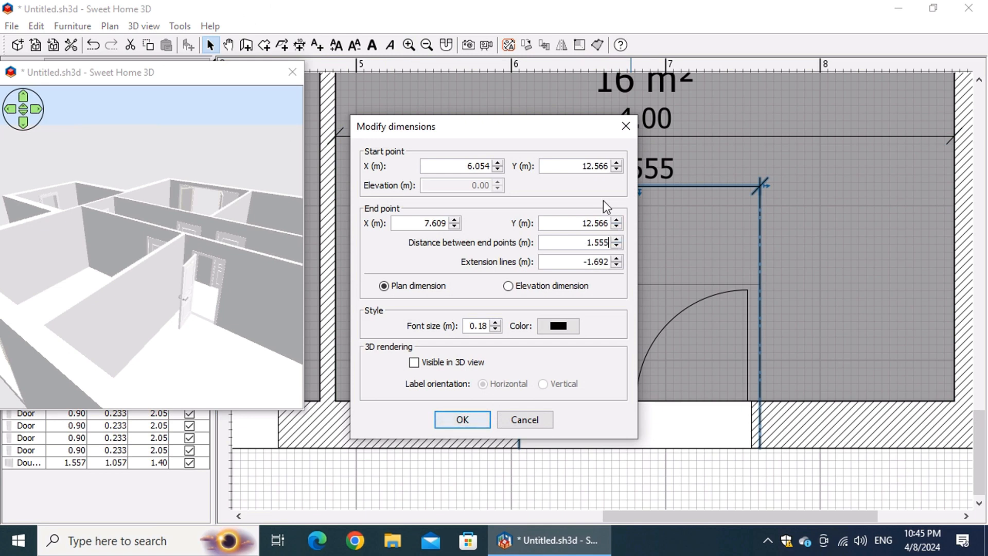
text(/2)
click(466, 420)
- Halve the lower wall's dimension line to 2.00 m by dividing the distance between its end points by 2
click(518, 136)
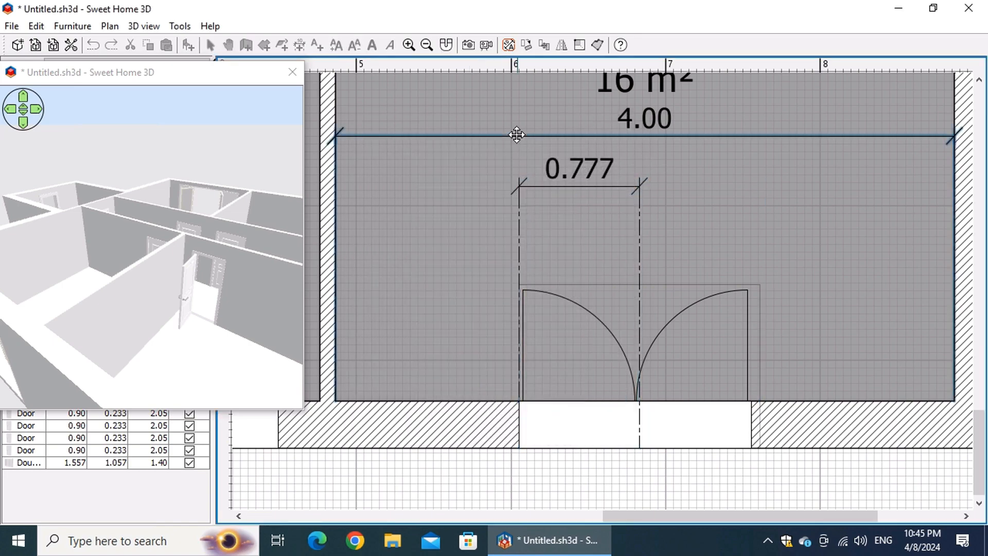
double_click(518, 136)
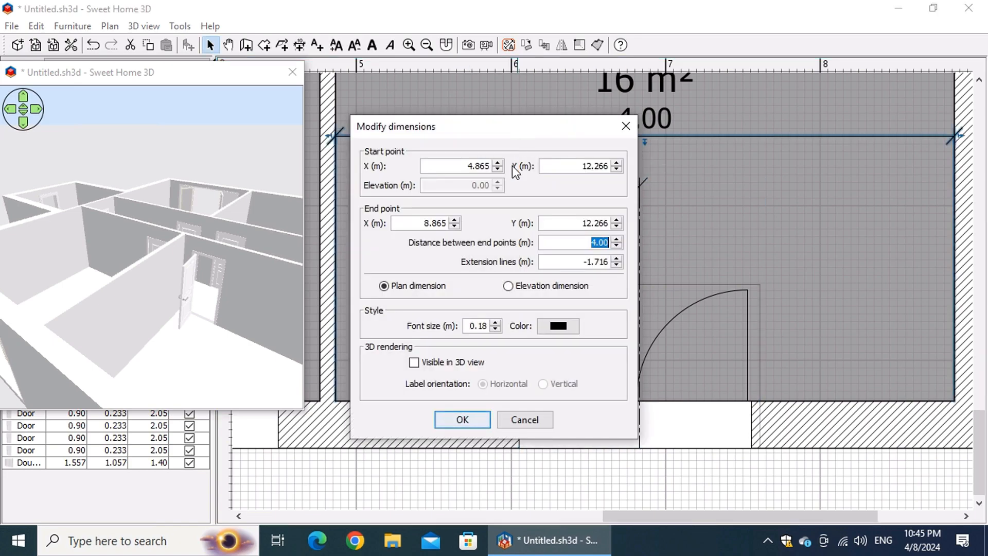
click(609, 242)
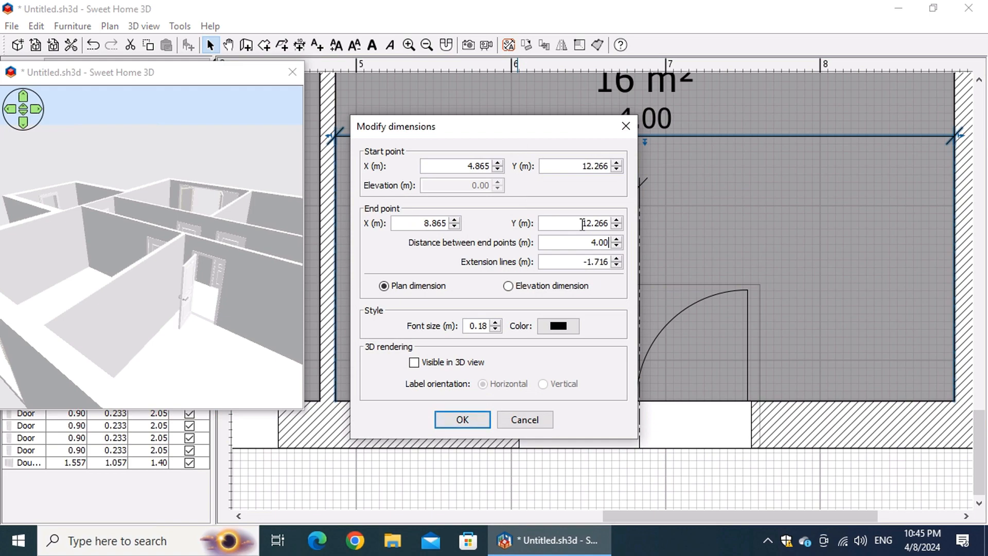
text(/2)
click(462, 419)
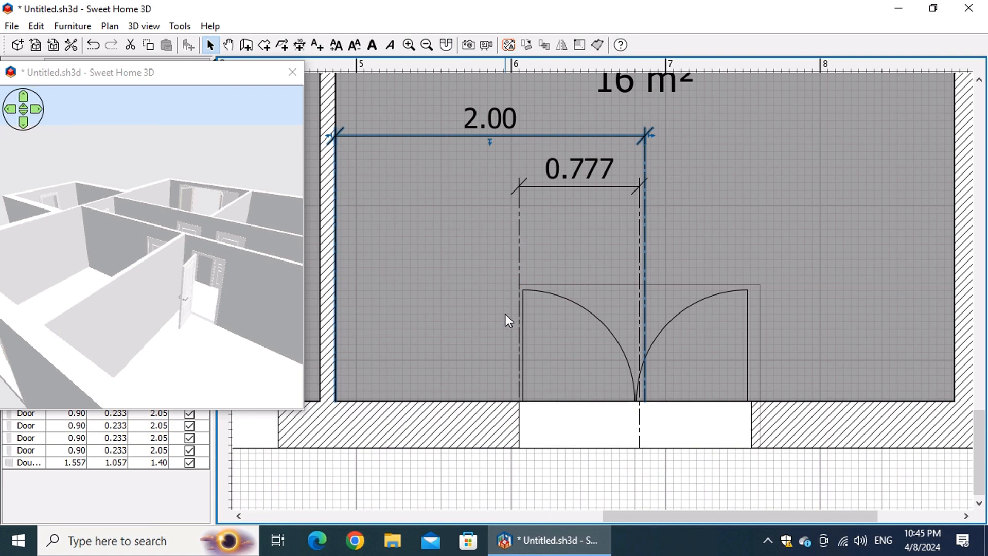
- Shift the double window together with its 0.777 m dimension to the right until the dimension's end meets the wall's 2.00 m midpoint mark
click(591, 439)
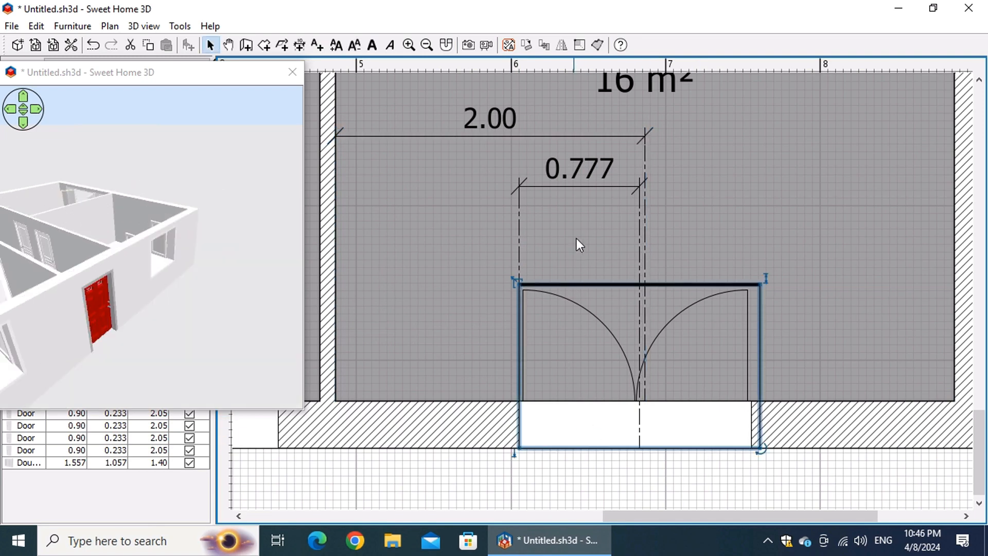
click(579, 186)
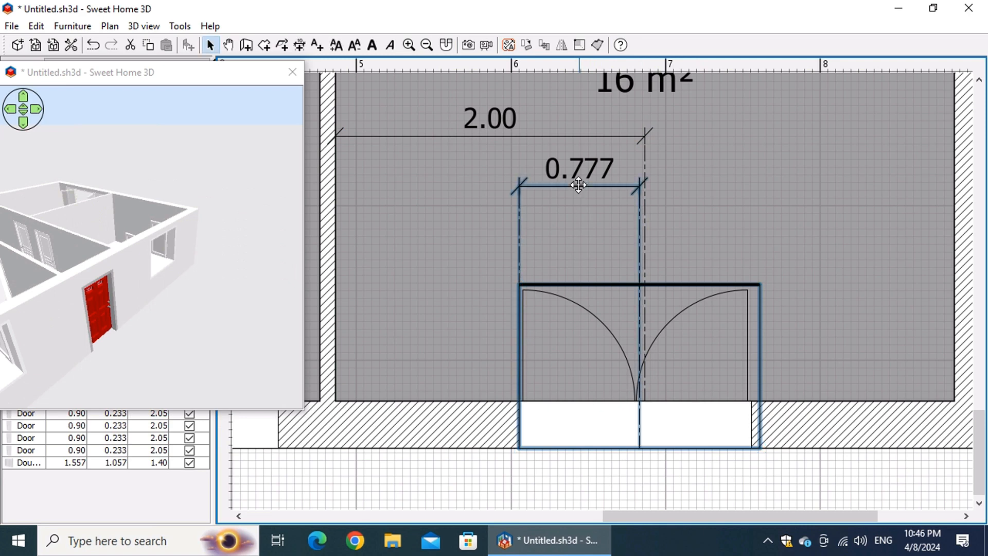
key(Right)
key(Right)
key(Right)
key(Right)
key(Right)
key(Right)
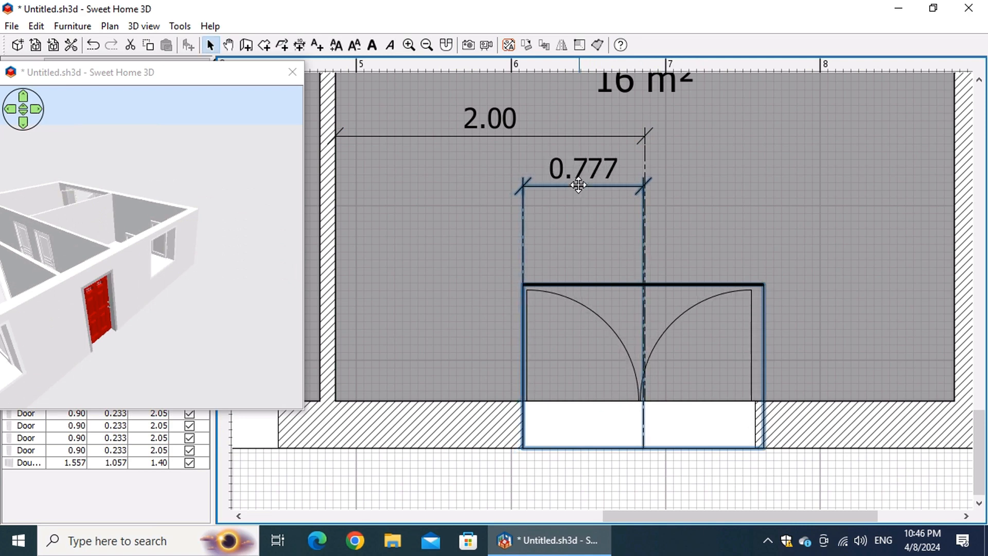
key(Right)
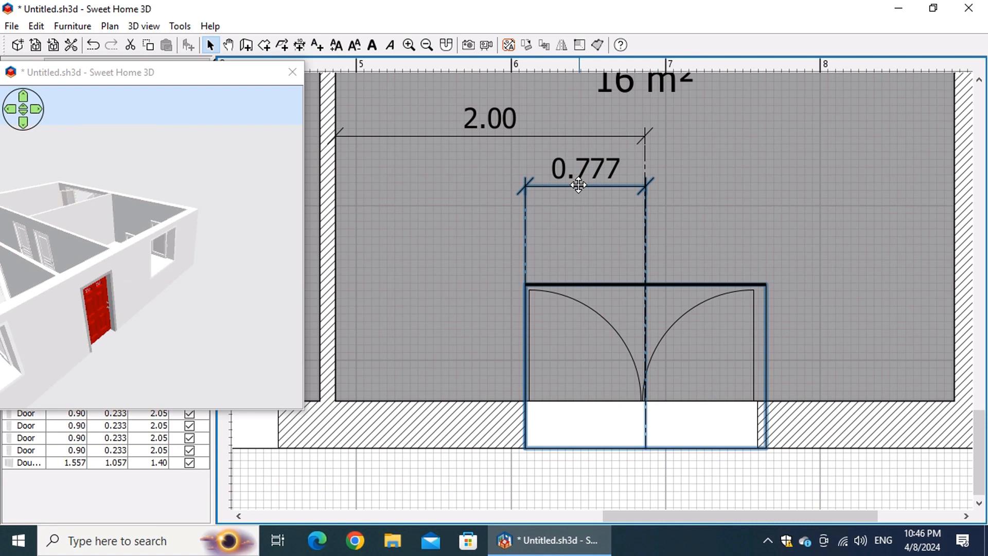
key(Left)
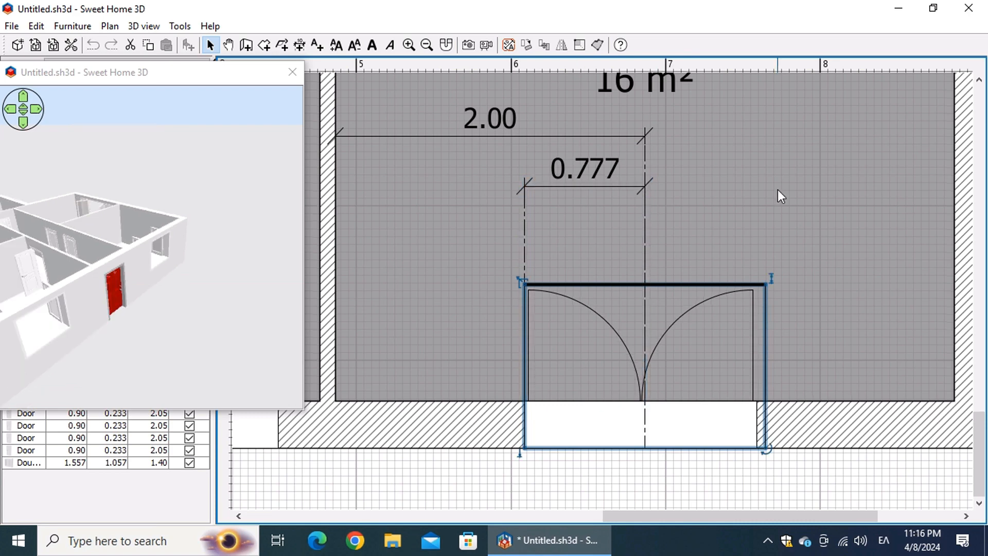
- Add a 0.15 m dimension down the hallway wall from the lower-left room's upper inner corner, placing its line inside the room
drag(724, 518, 510, 520)
drag(981, 463, 973, 355)
ctrl+scroll(660, 345, up, 3)
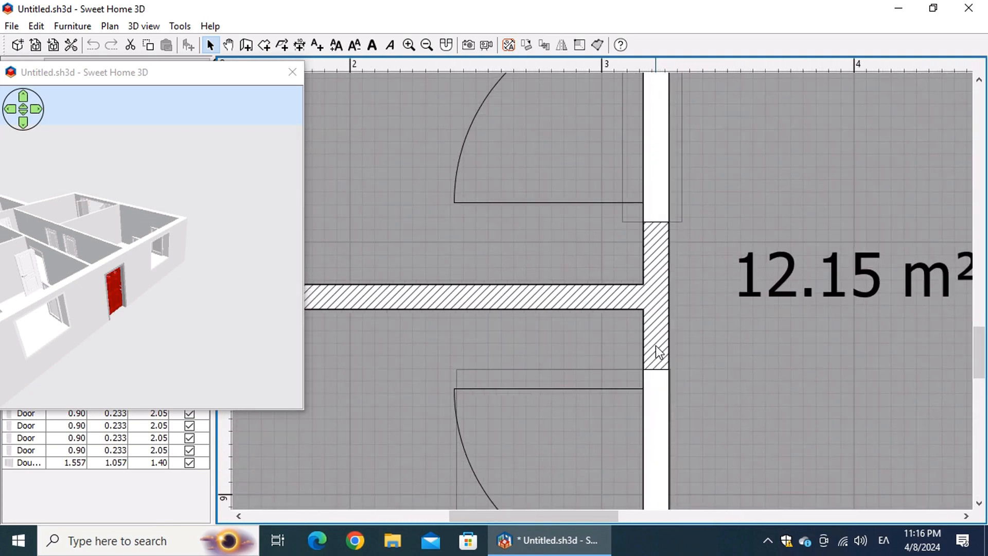
ctrl+scroll(659, 344, up, 1)
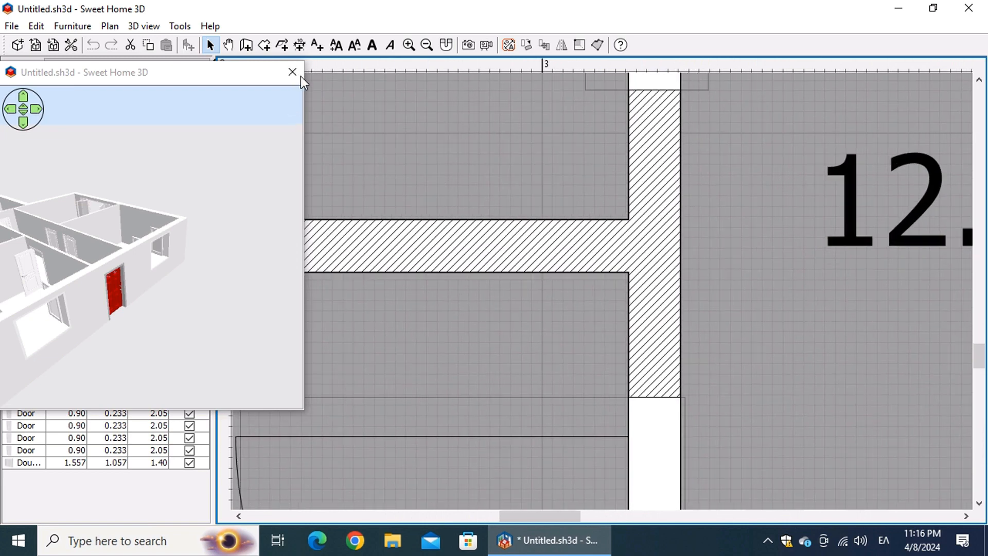
click(300, 46)
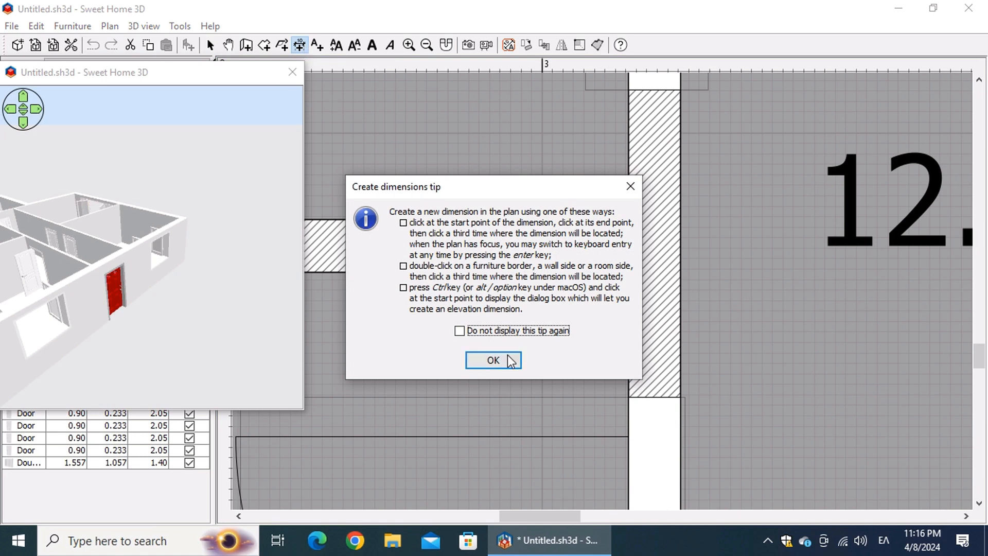
click(493, 360)
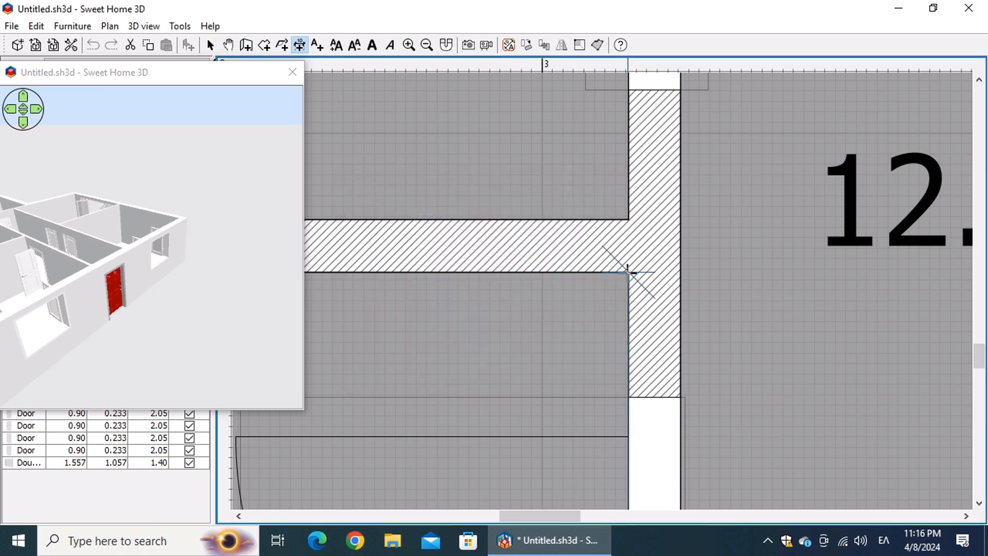
click(628, 272)
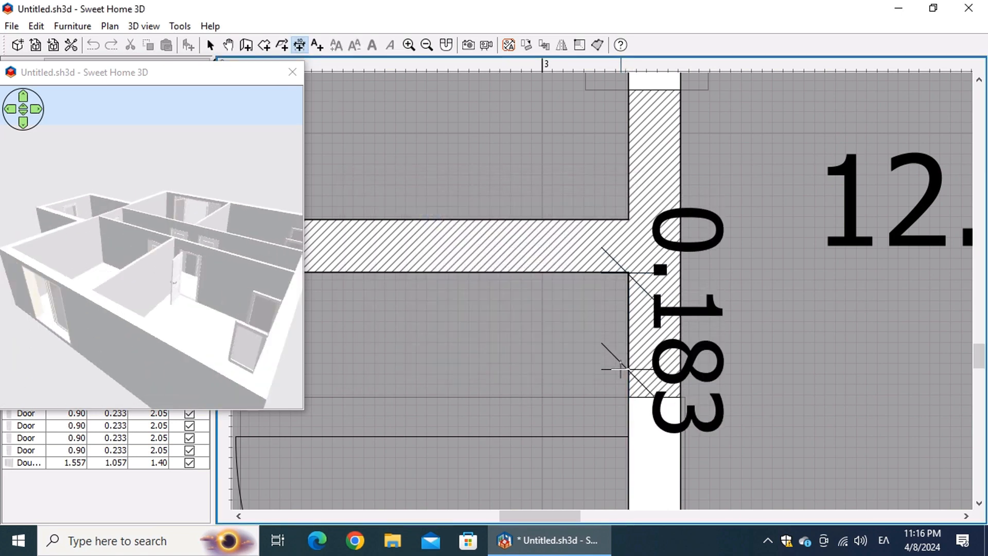
key(Return)
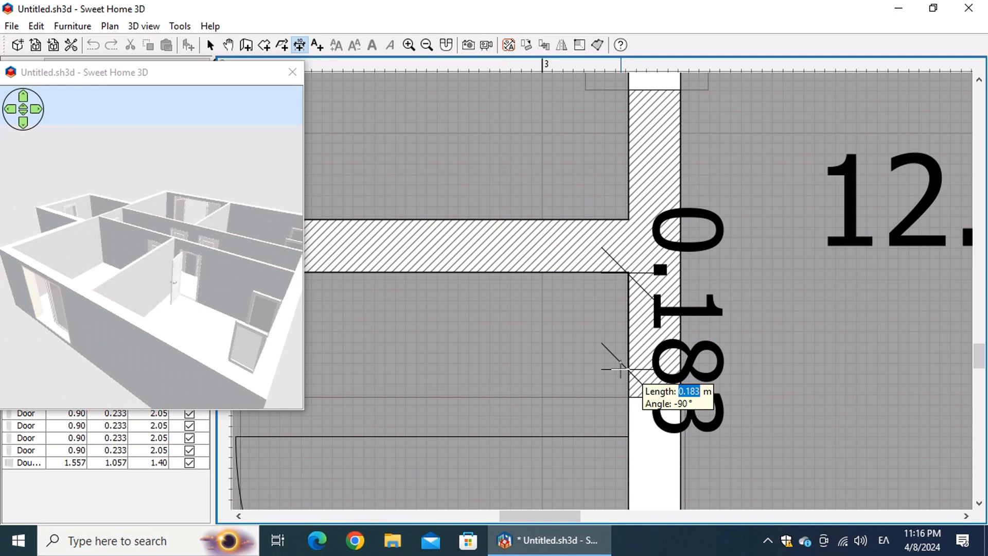
text(0.15)
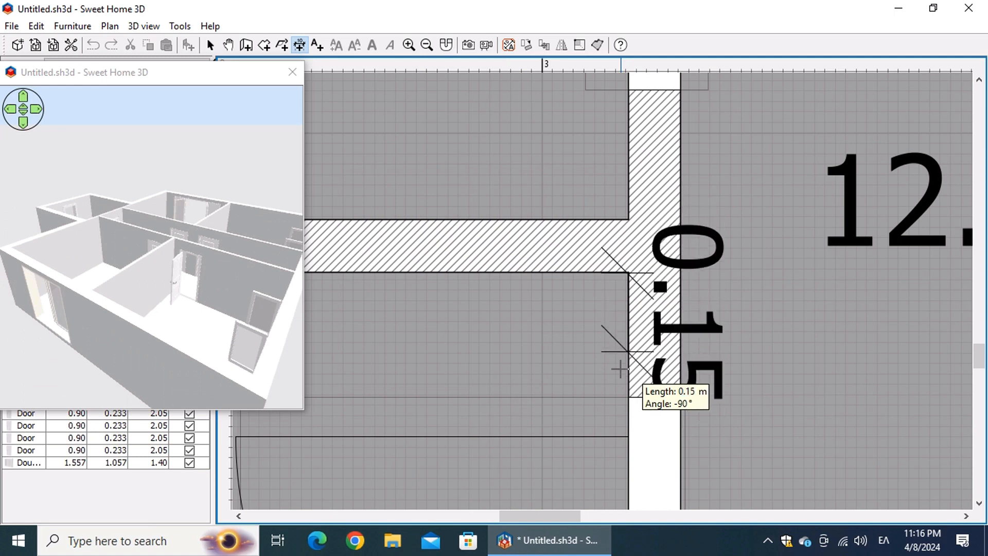
key(Return)
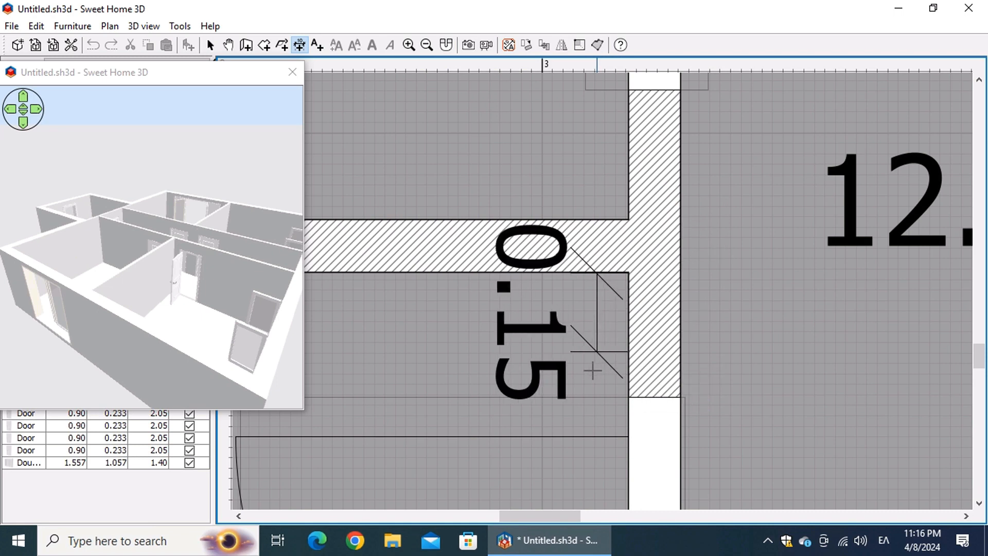
click(580, 373)
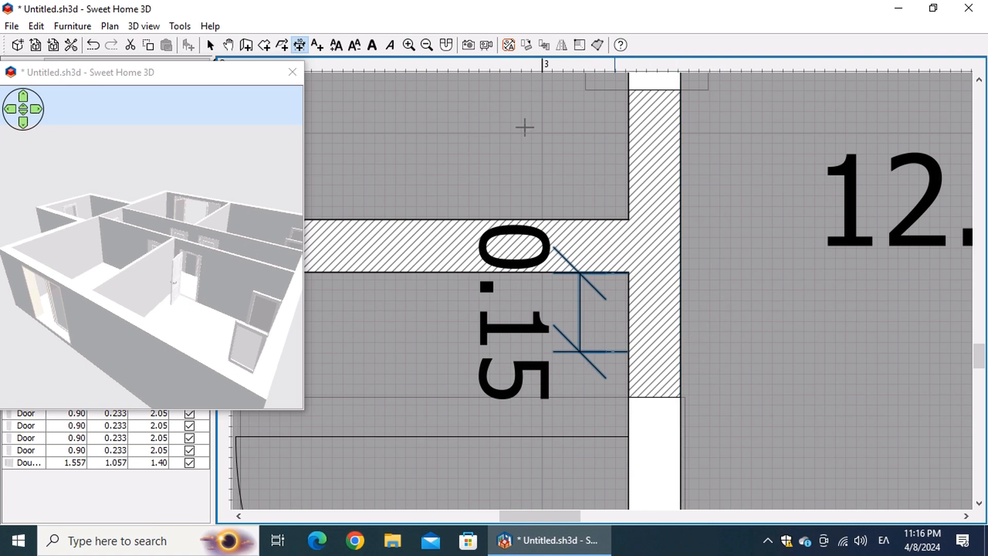
click(211, 48)
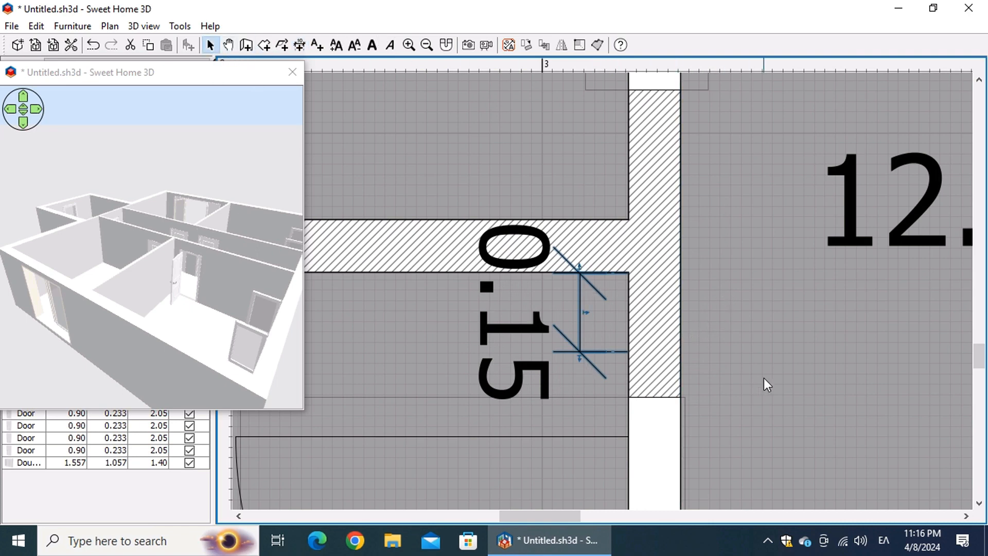
- Nudge the lower-left room's hallway door up the wall until its upper edge meets the end of the 0.15 m dimension
scroll(764, 380, down, 5)
scroll(679, 315, up, 5)
click(665, 448)
key(Up)
key(Up)
key(Up)
key(Up)
key(Up)
key(Up)
key(Up)
key(Up)
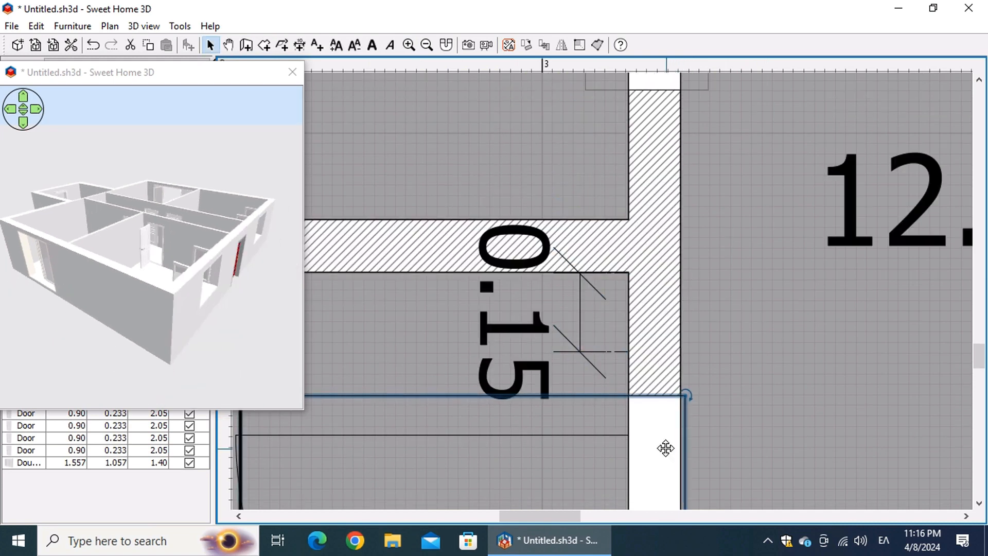
key(Up)
key(Up)
key(Up)
key(Up)
key(Up)
key(Up)
key(Up)
key(Up)
key(Up)
key(Up)
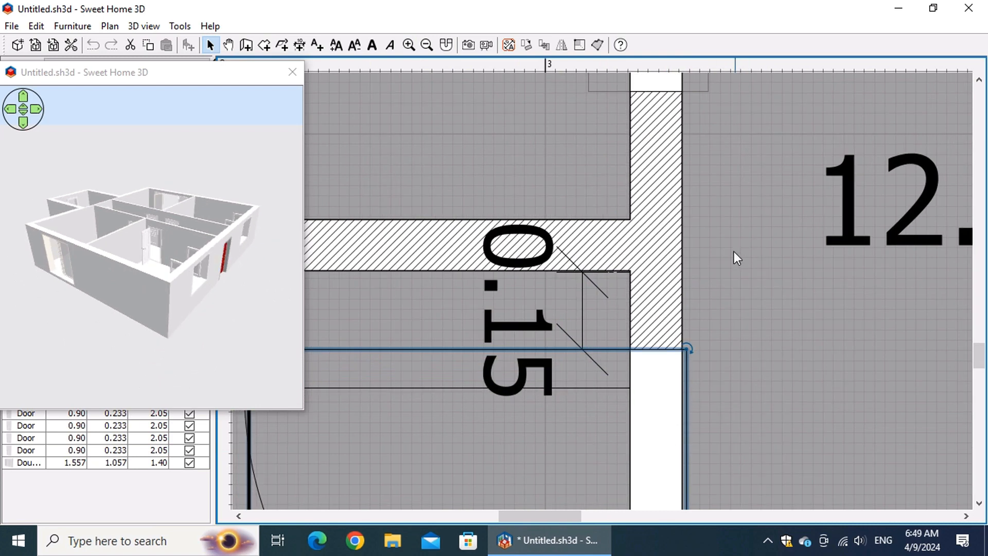
- Shift the lower-right room's hallway door a little down its wall, out of line with the door opposite
scroll(713, 270, down, 6)
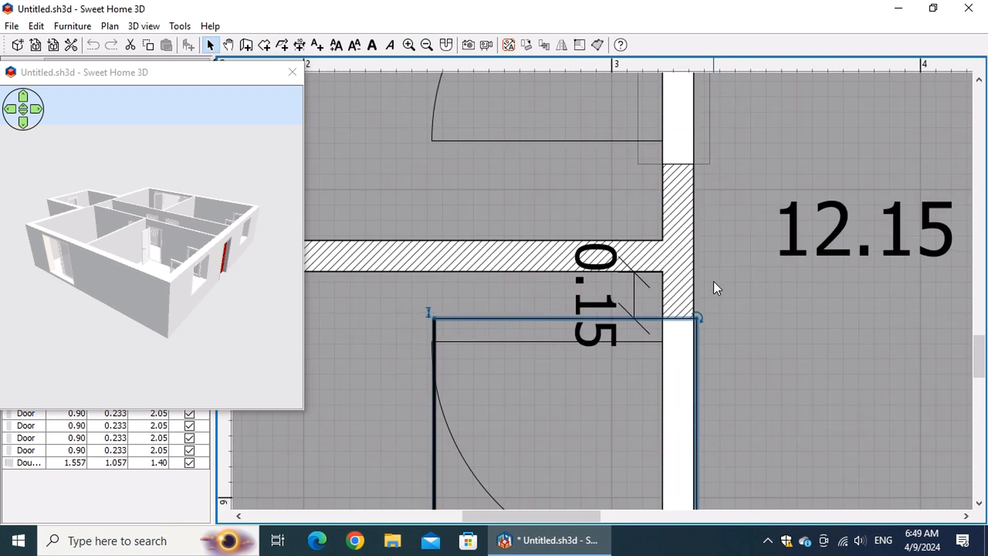
drag(635, 521, 709, 516)
click(745, 384)
drag(742, 379, 746, 401)
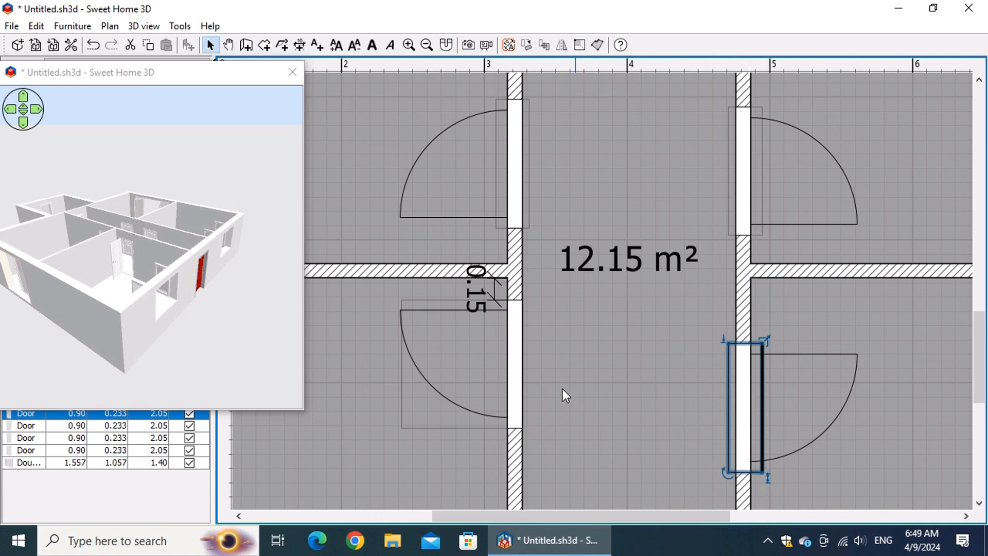
- Align the lower-right room's hallway door on top with the lower-left room's hallway door and save the plan
click(517, 371)
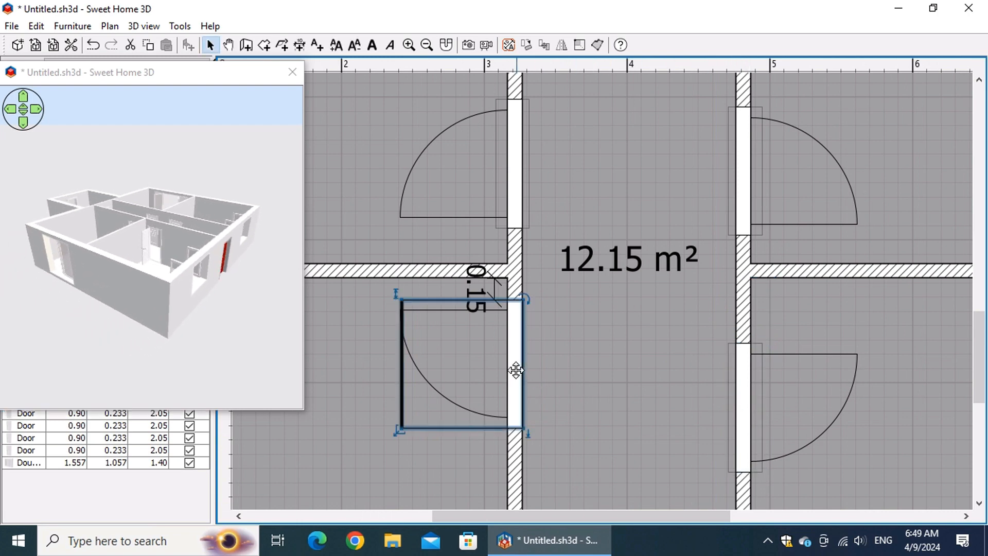
shift+click(743, 415)
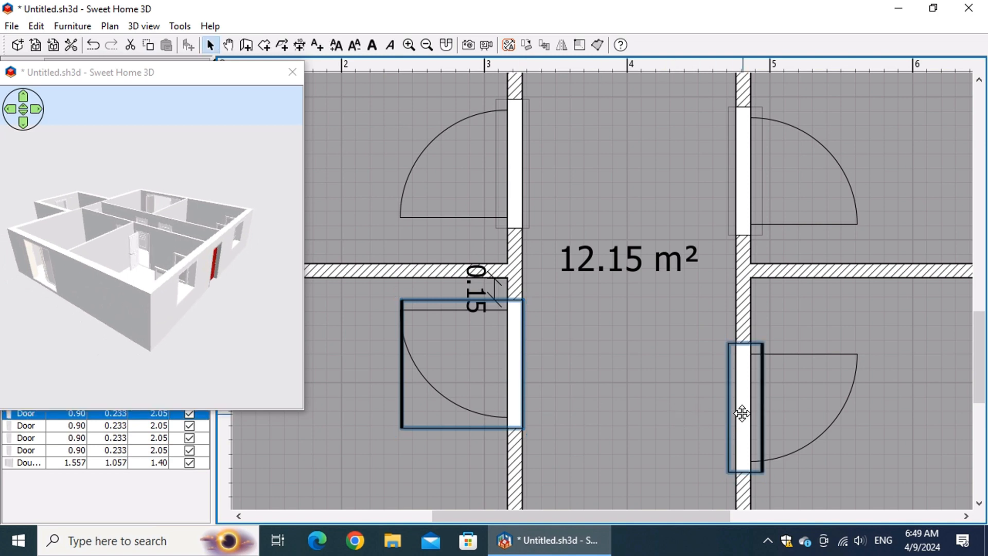
right_click(742, 414)
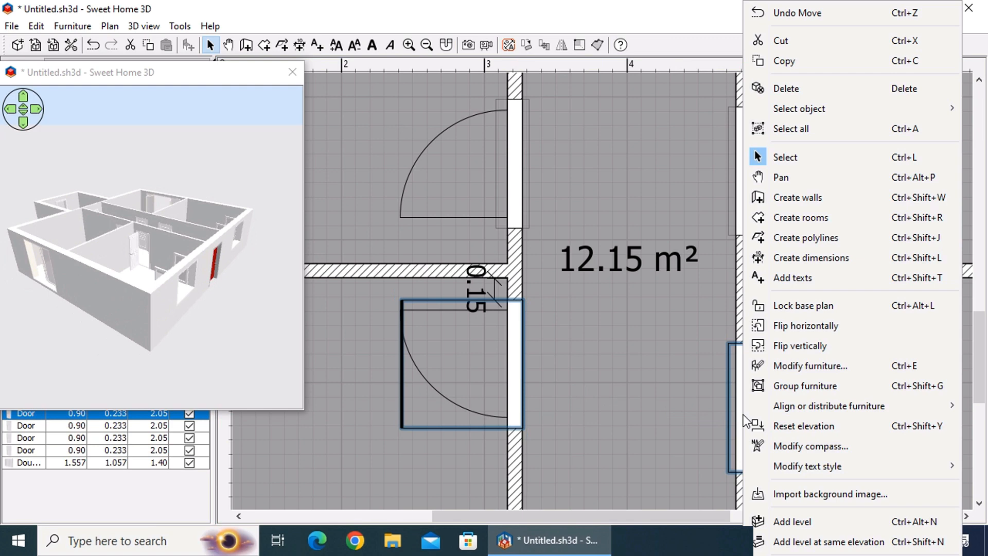
mouse_move(789, 407)
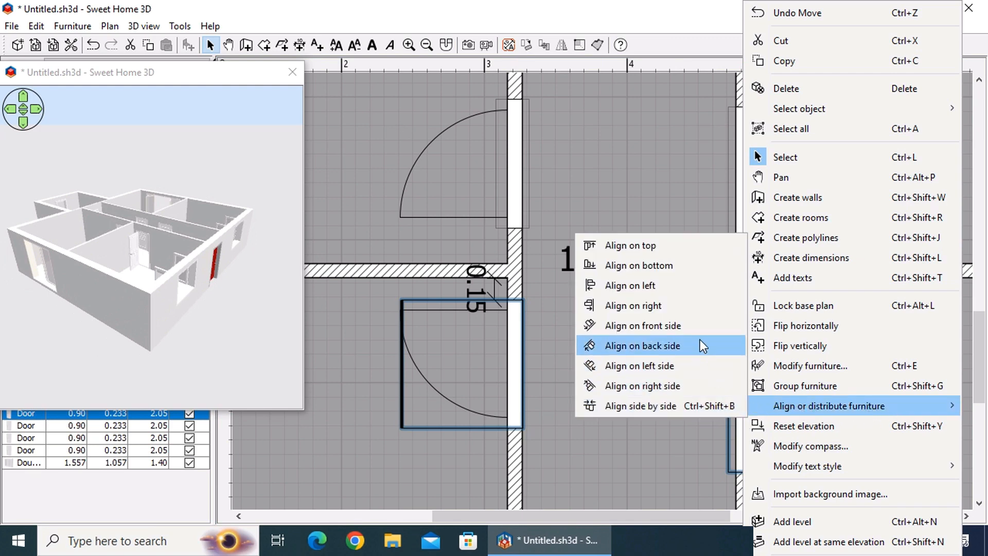
click(693, 243)
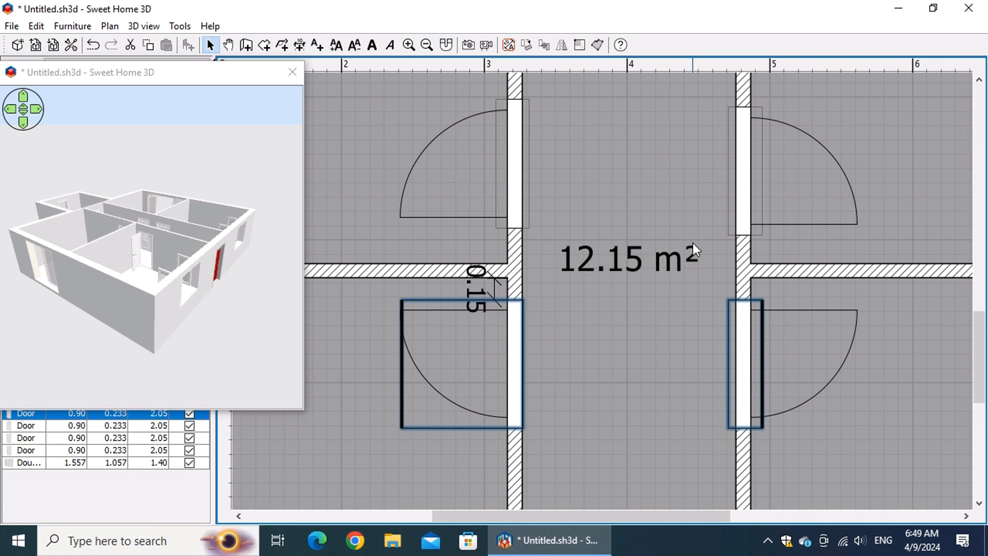
key(ctrl+s)
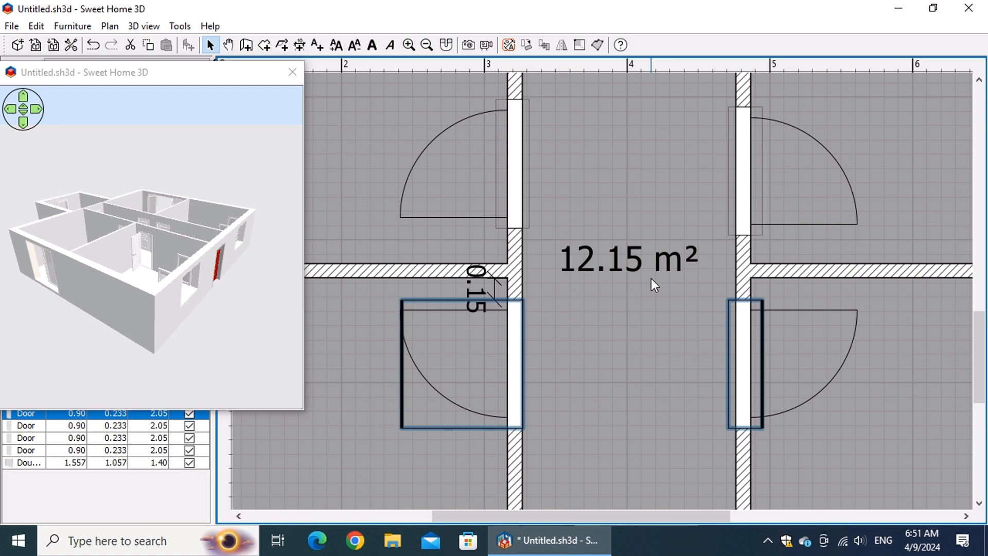
- Bring the whole house plan into view and move the floating 3D view window off it onto the empty grid
click(427, 45)
click(427, 45)
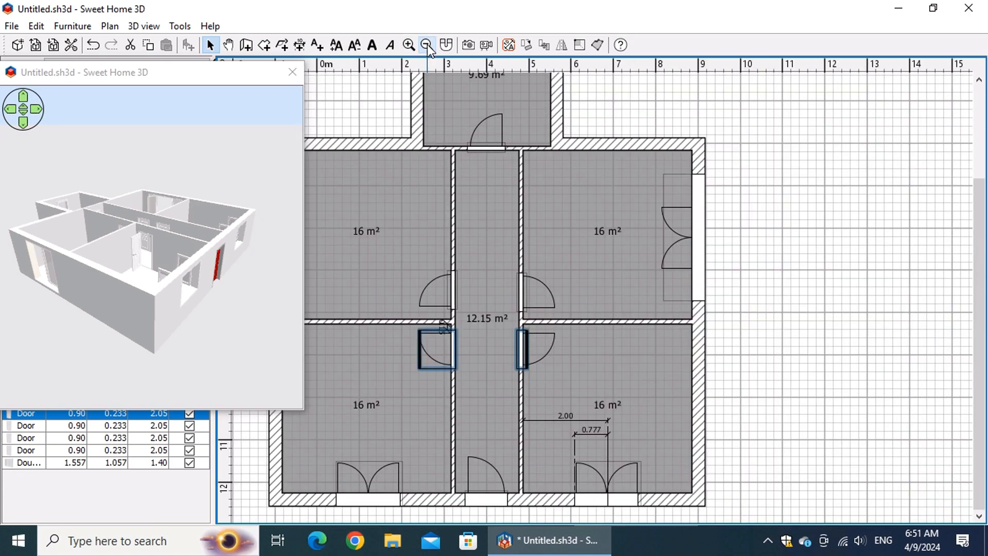
click(427, 45)
drag(208, 86, 798, 139)
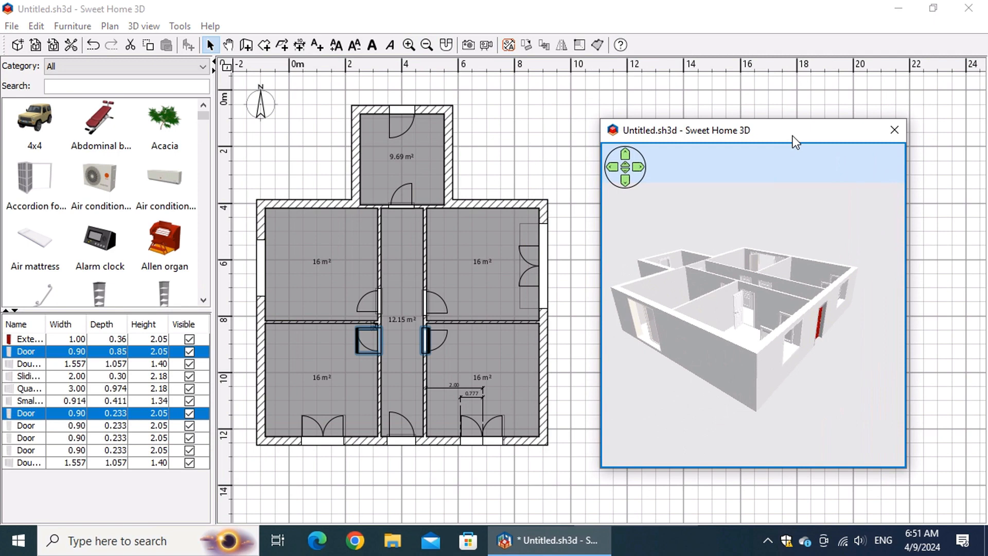
- Close the upper-left room's sliding window by resetting its openings to the original shape
double_click(263, 267)
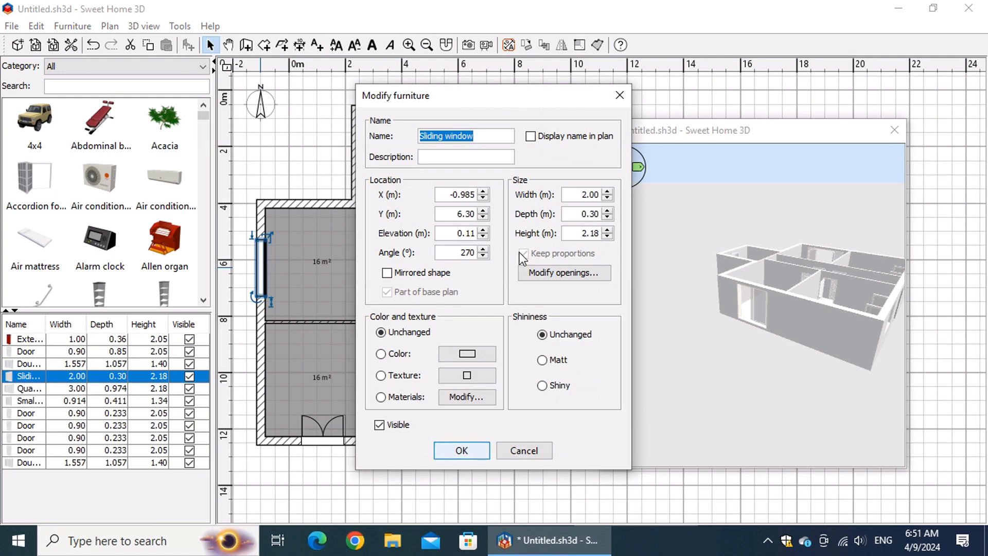
click(570, 281)
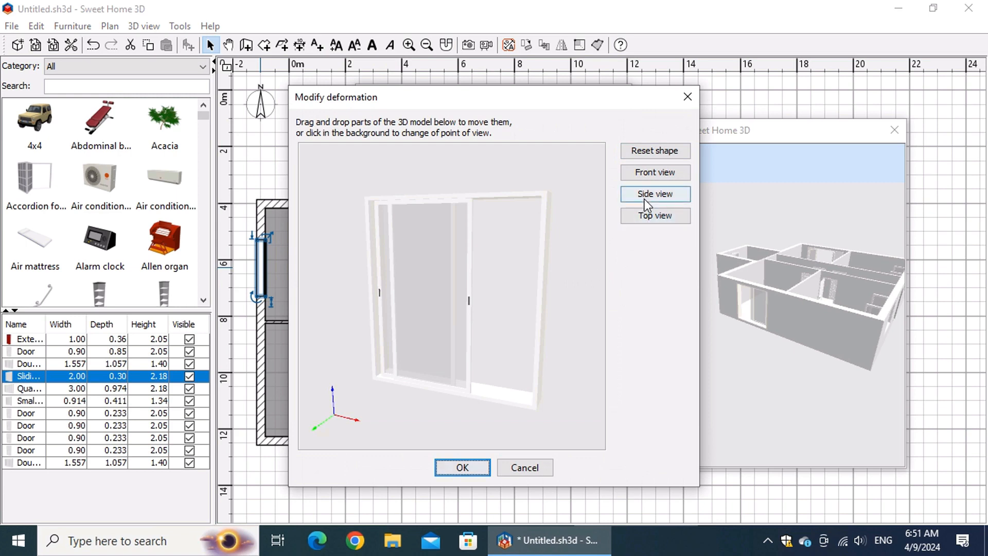
click(668, 152)
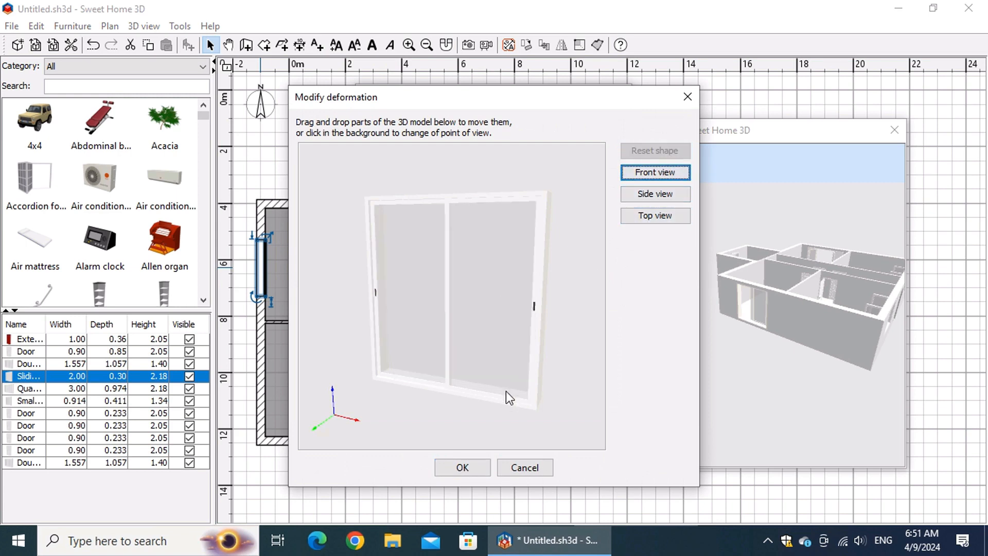
click(472, 467)
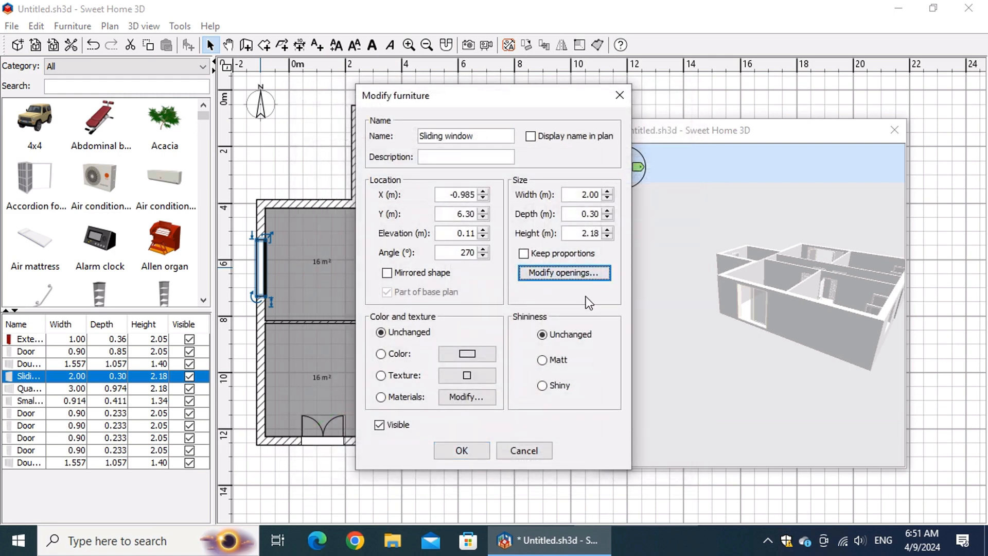
- Set the sliding window's elevation to 0.8 m and its height to 1.3 m
double_click(459, 233)
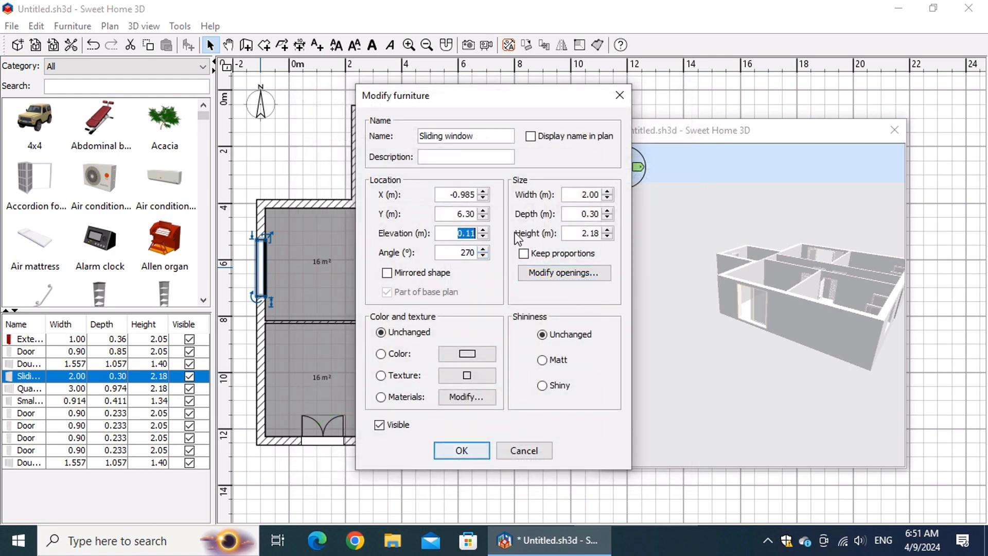
text(0.8)
click(582, 231)
text(1.3)
click(478, 450)
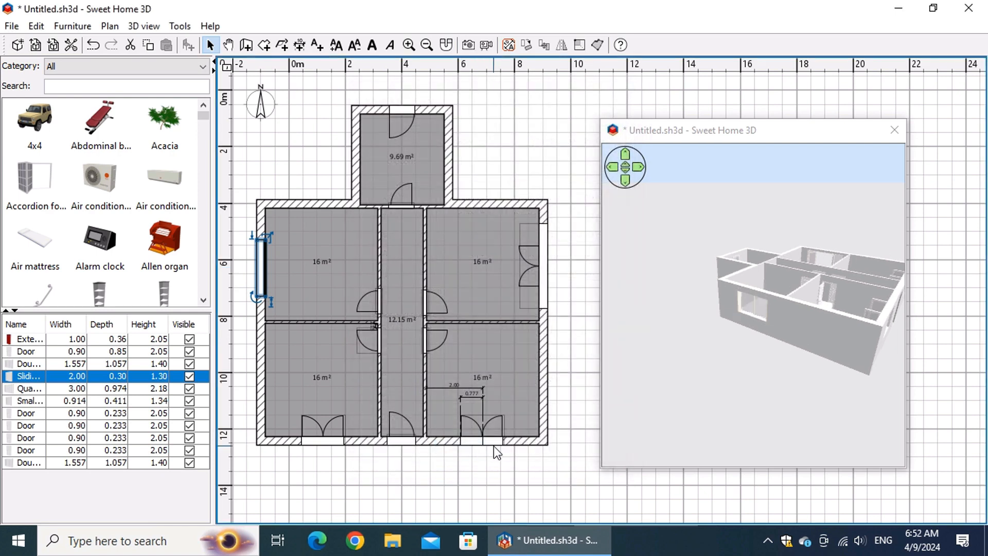
- Inspect the resized sliding window up close in 3D and move the 3D view window farther from the plan
scroll(786, 304, up, 5)
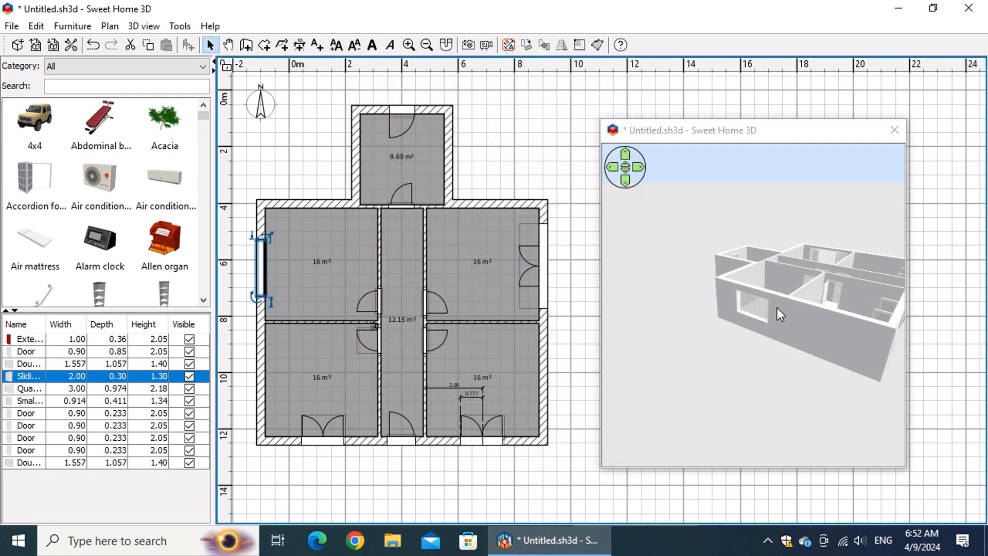
scroll(793, 301, up, 6)
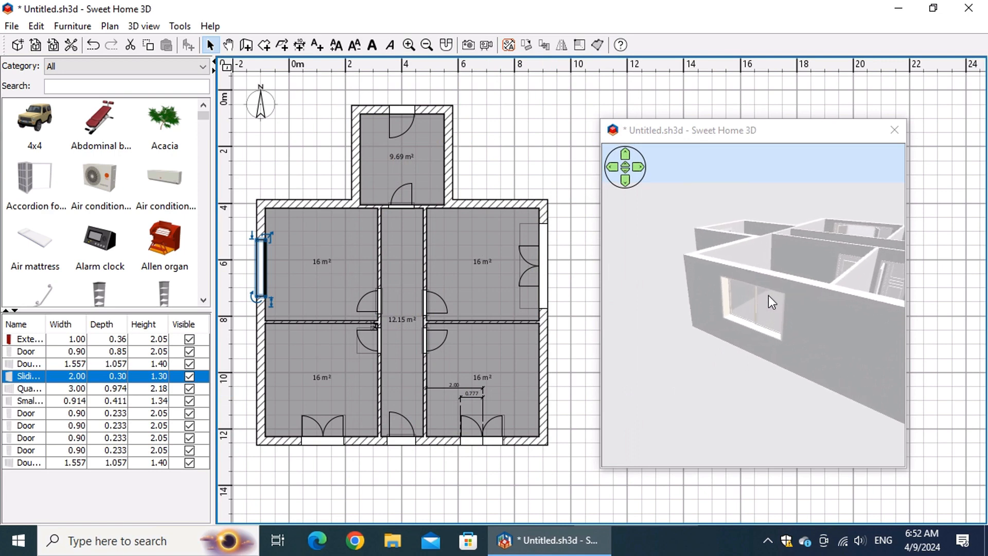
click(779, 314)
drag(780, 314, 486, 264)
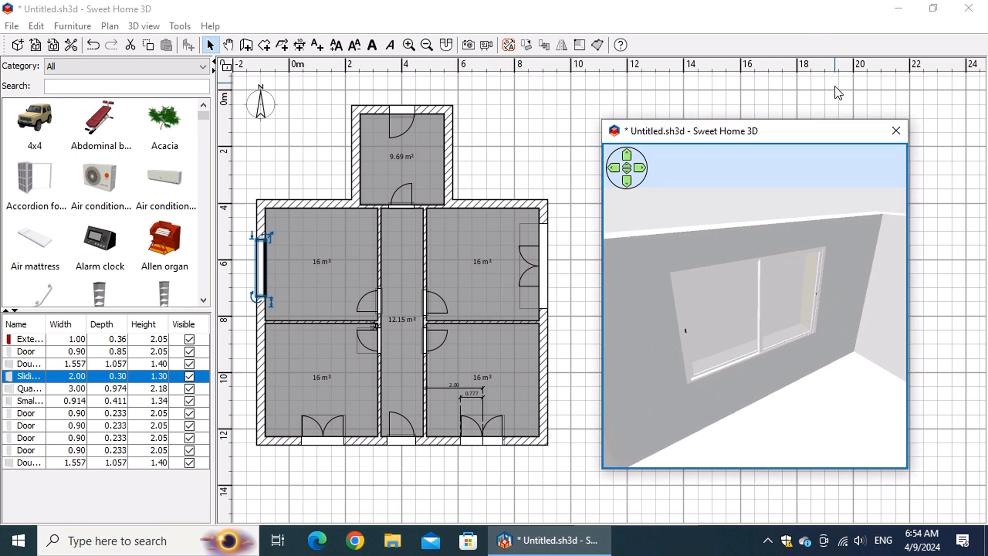
drag(813, 135, 882, 60)
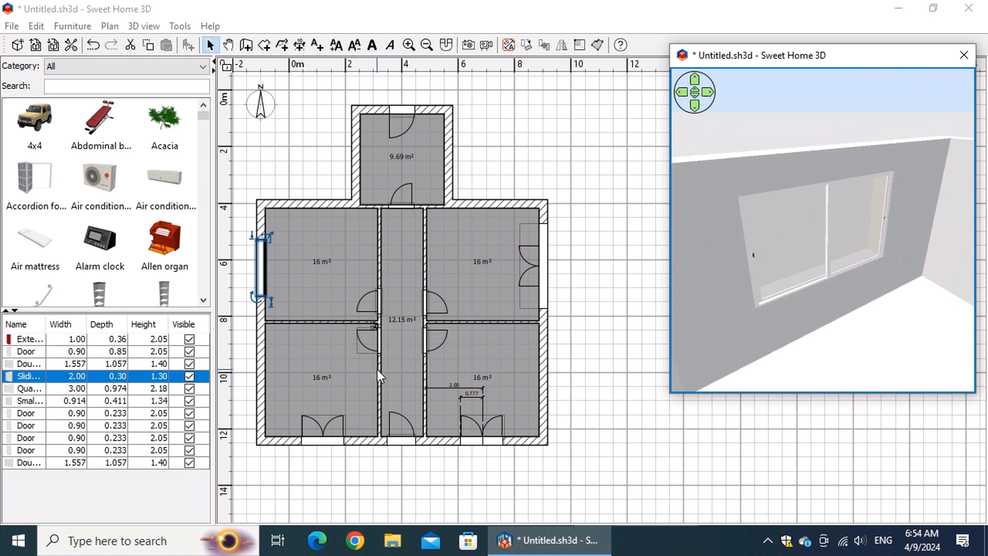
- Make all materials of the upper-left room's hallway door invisible: metal-gonds, metal-handle, white-door and white-frame
click(379, 297)
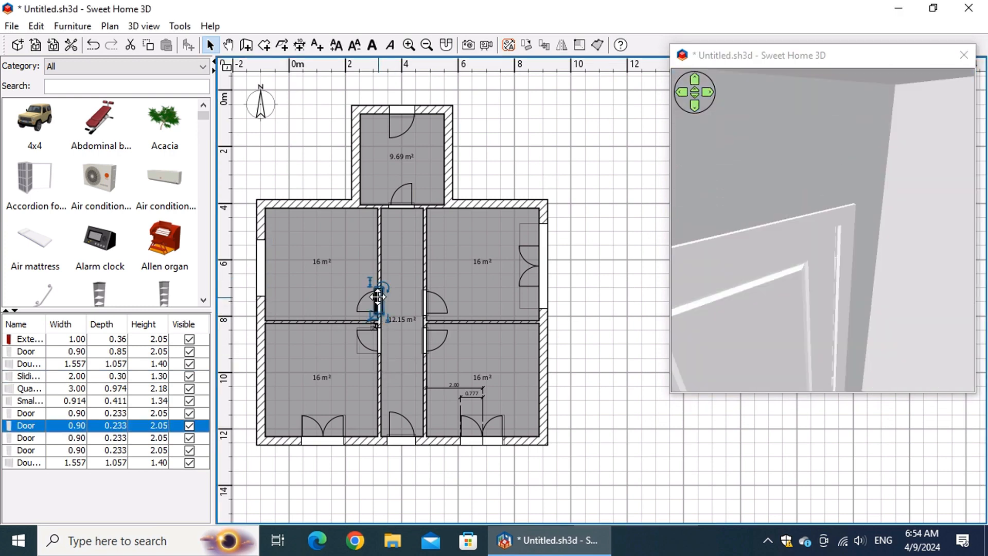
scroll(746, 261, down, 8)
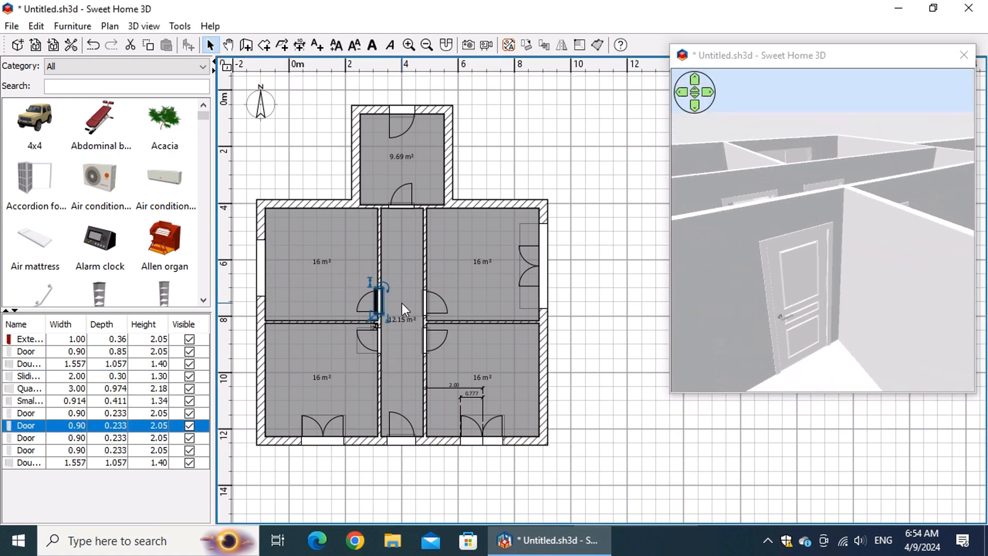
double_click(375, 306)
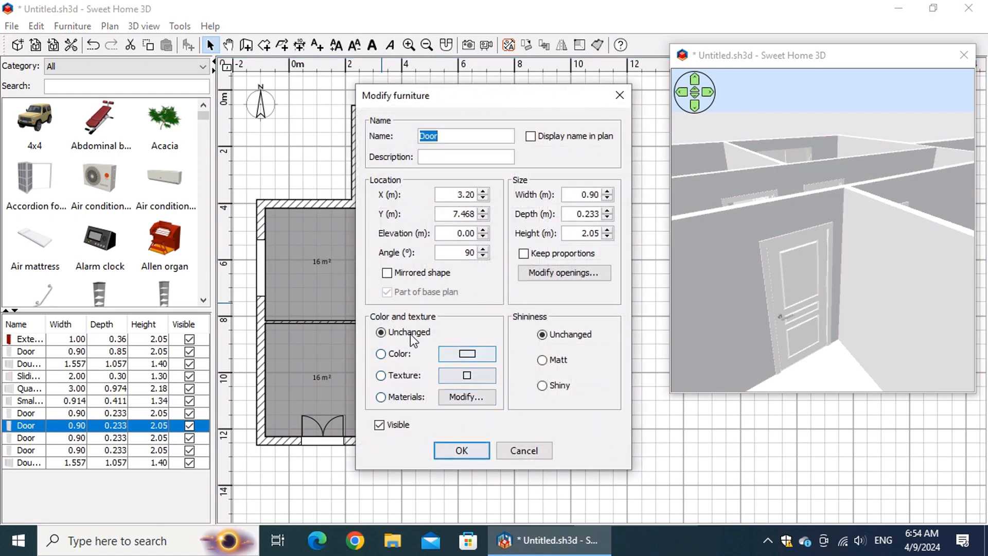
click(466, 403)
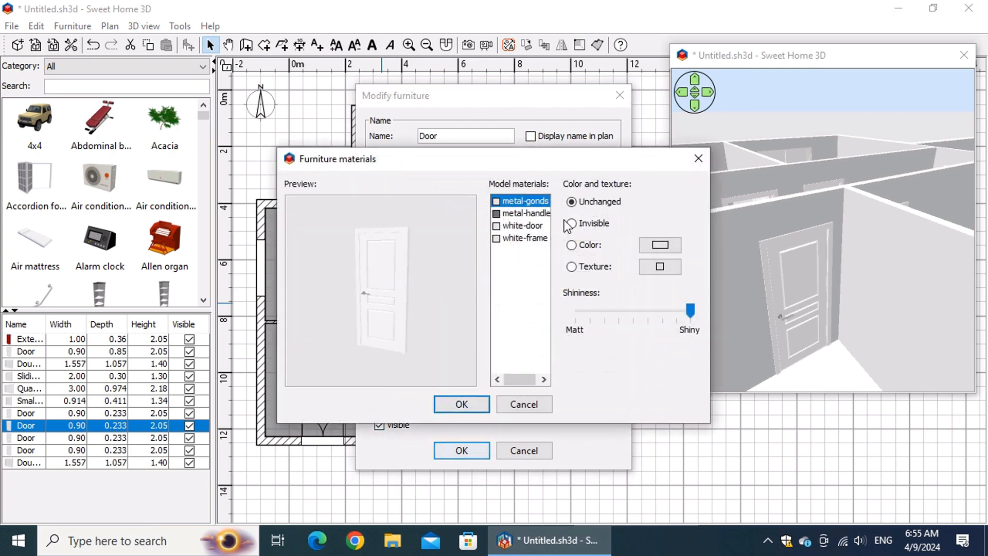
click(535, 214)
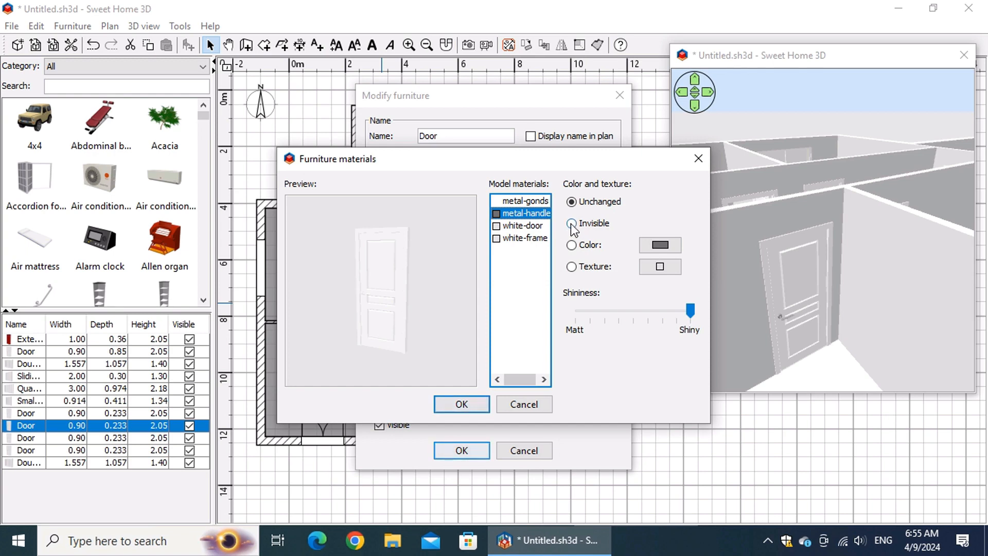
click(573, 225)
click(531, 227)
click(573, 226)
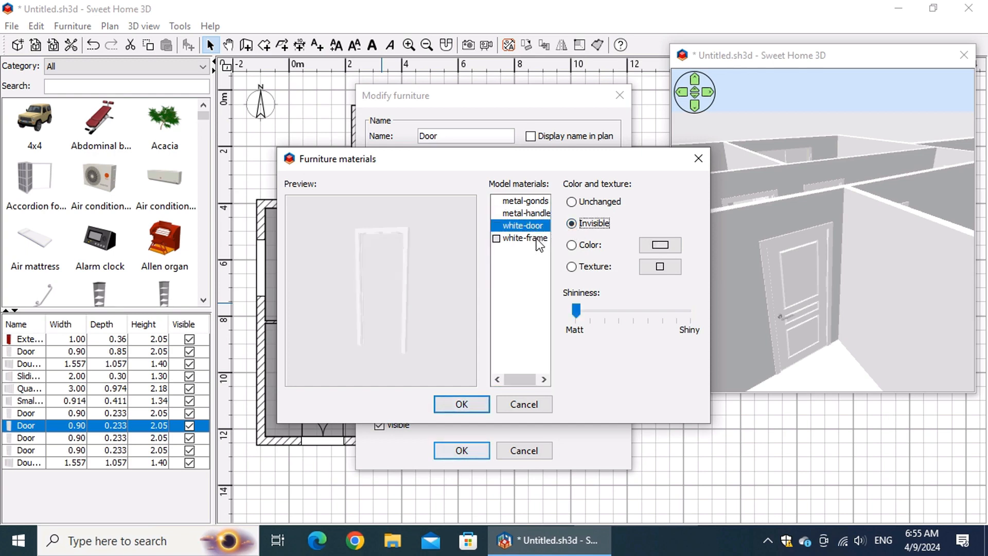
click(525, 238)
click(572, 224)
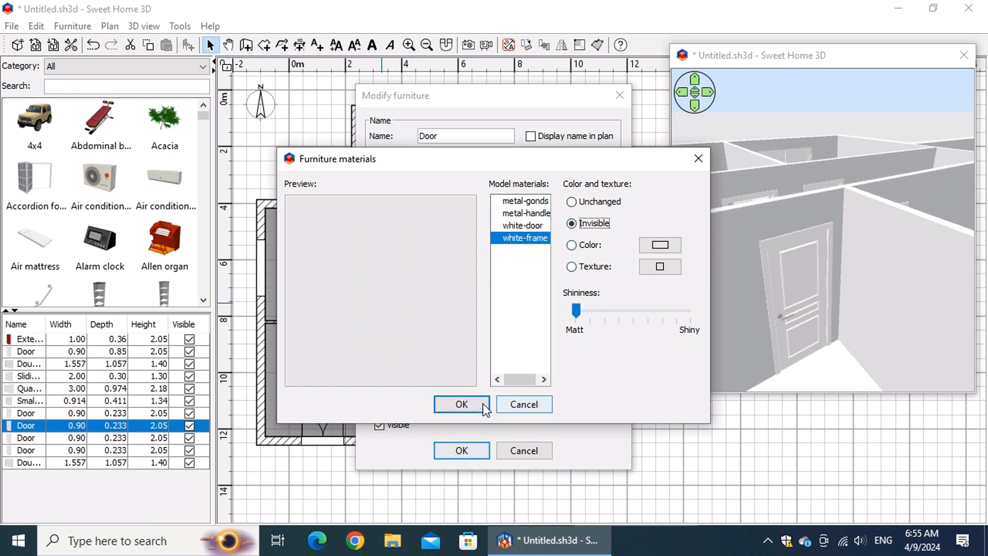
click(463, 404)
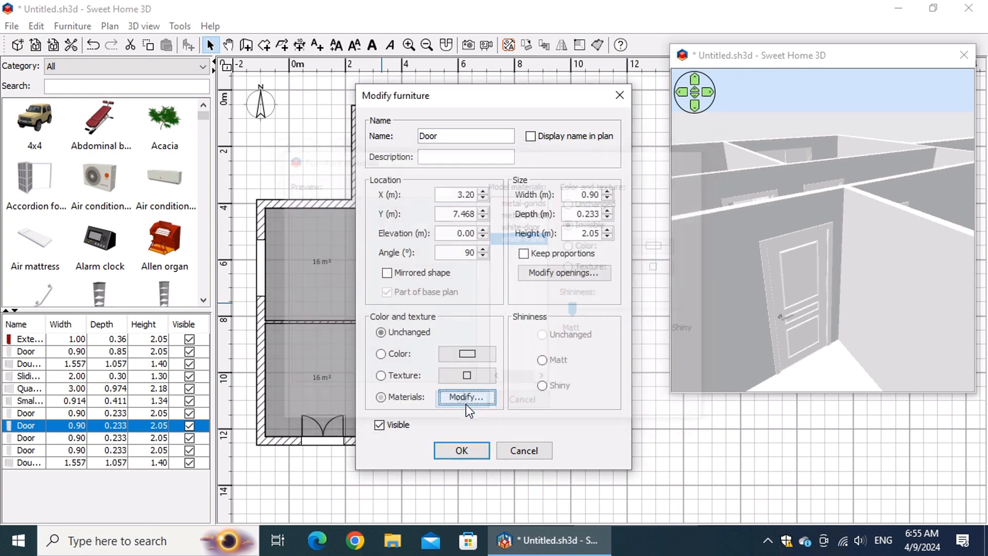
click(462, 451)
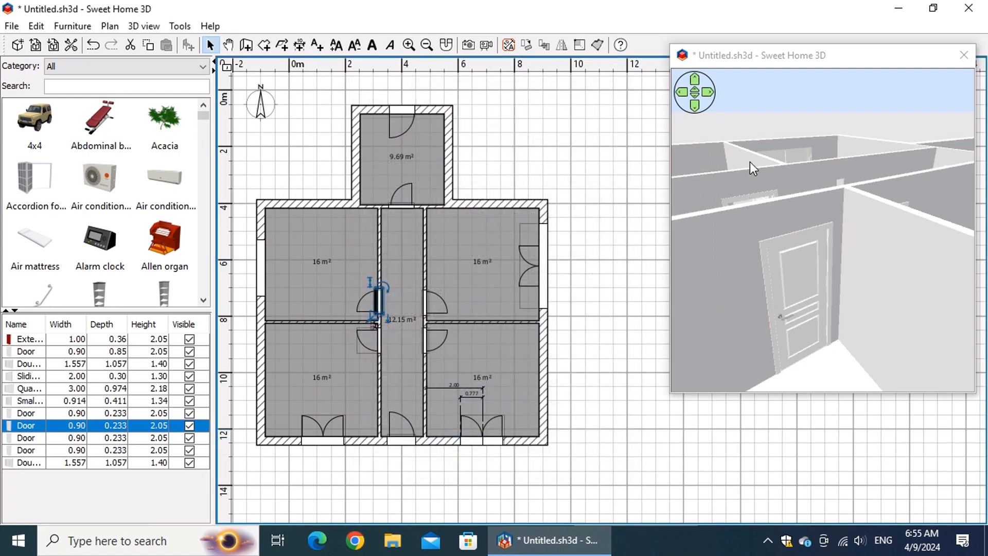
- Examine the upper-left room's doorway and the hallway behind it in the 3D view
drag(749, 161, 986, 230)
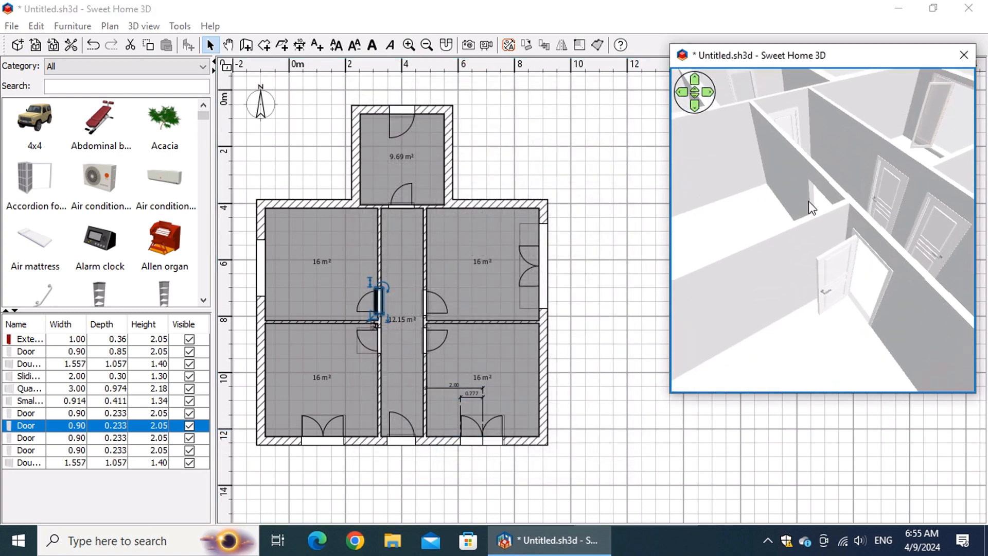
drag(810, 206, 926, 178)
scroll(823, 205, up, 10)
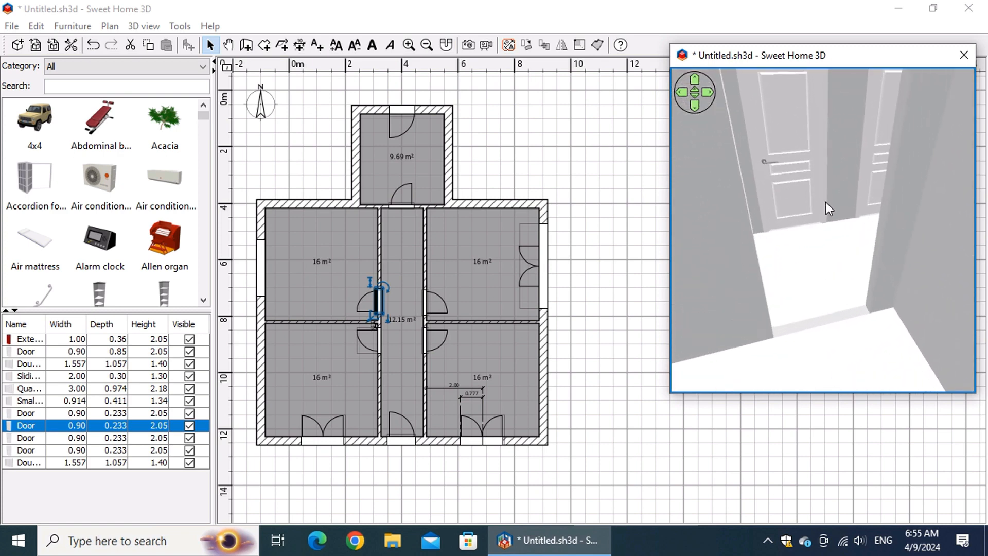
drag(826, 202, 752, 211)
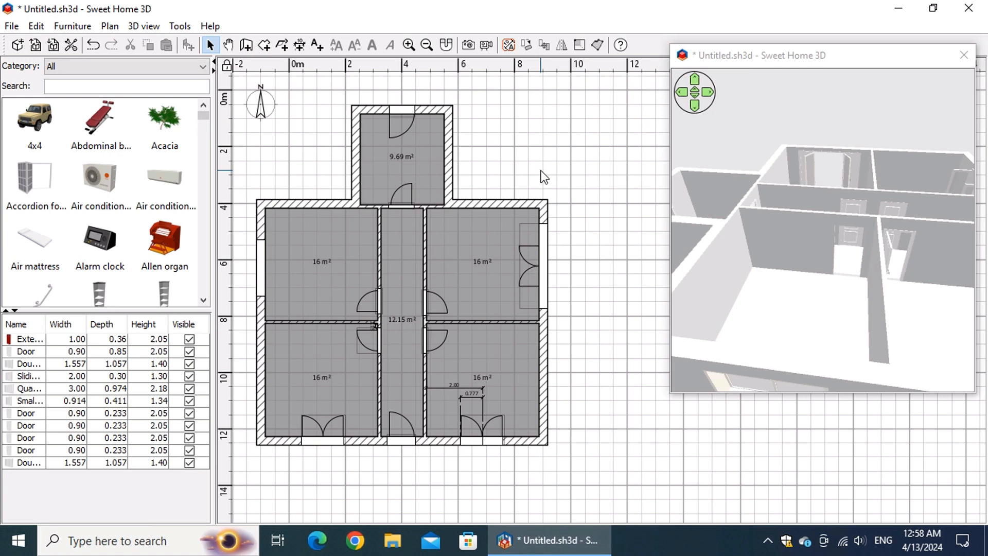
- Collapse the furniture catalog and furniture list, and enlarge the floating 3D view window in width and height
click(216, 64)
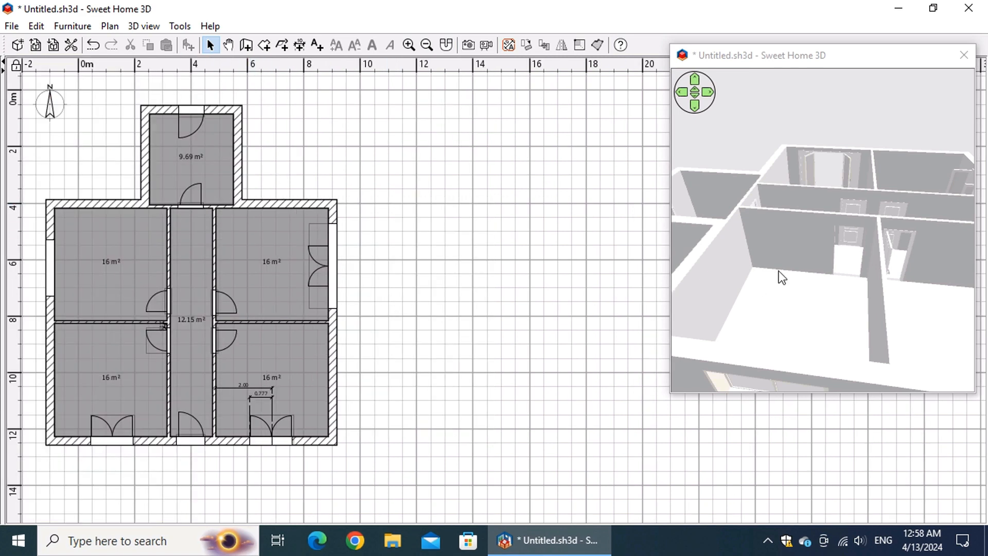
drag(670, 239, 512, 242)
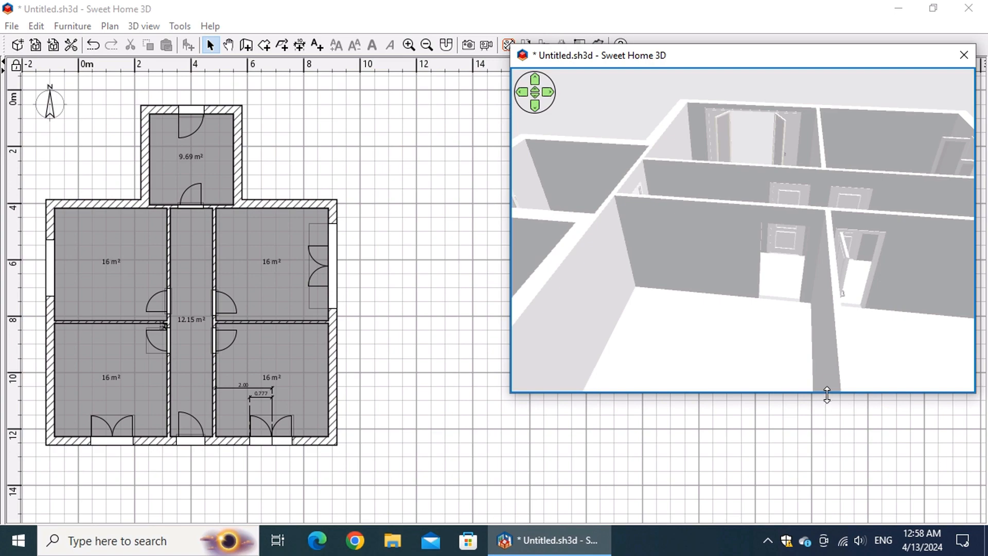
drag(827, 394, 830, 467)
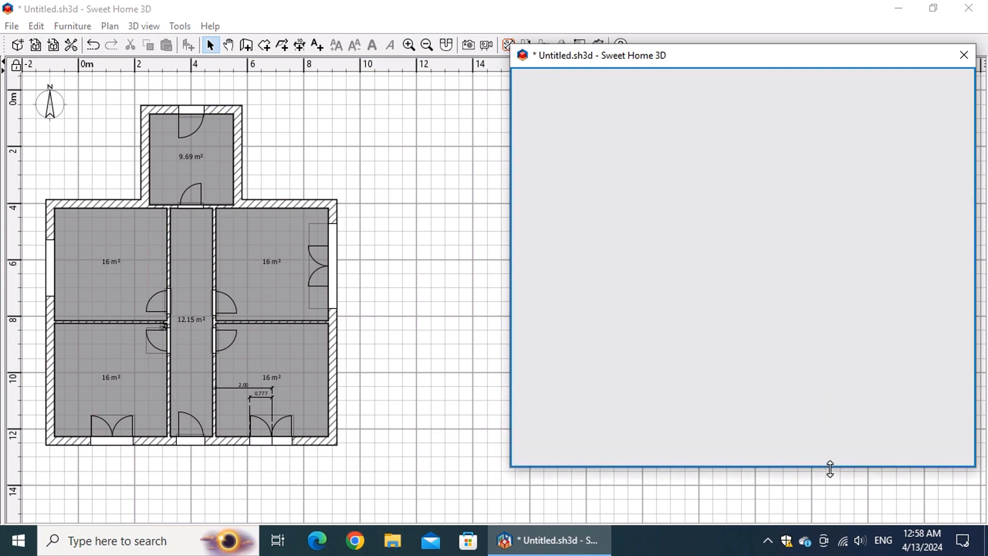
- Dimension the width of the lower-left room's hallway door, placing the dimension line on the hallway side
scroll(186, 379, up, 5)
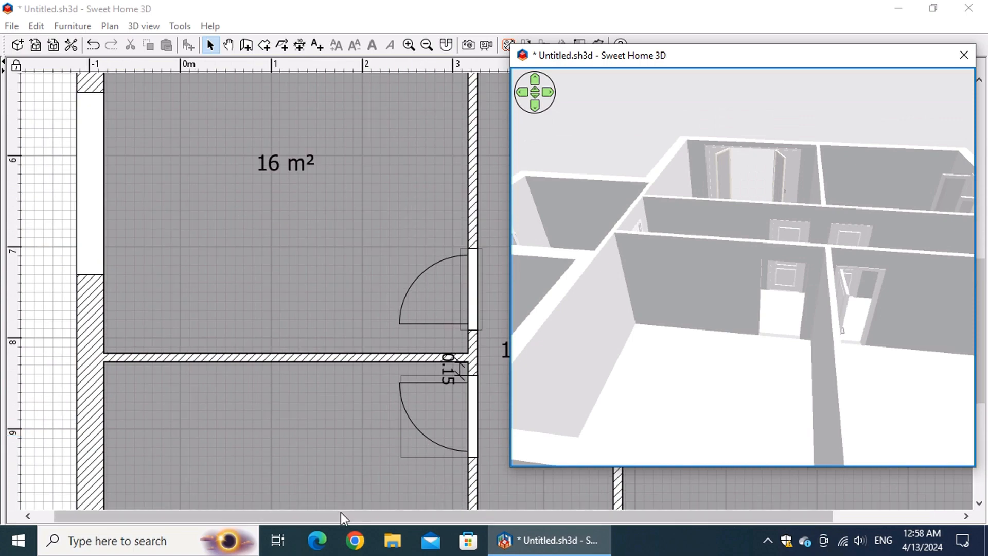
drag(342, 514, 473, 509)
scroll(355, 435, up, 3)
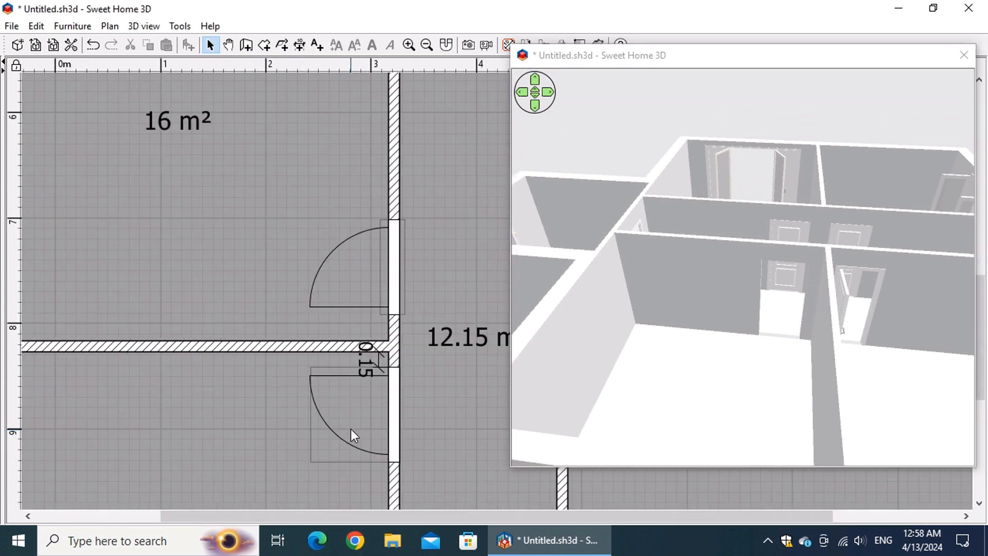
drag(444, 514, 492, 513)
drag(984, 355, 976, 372)
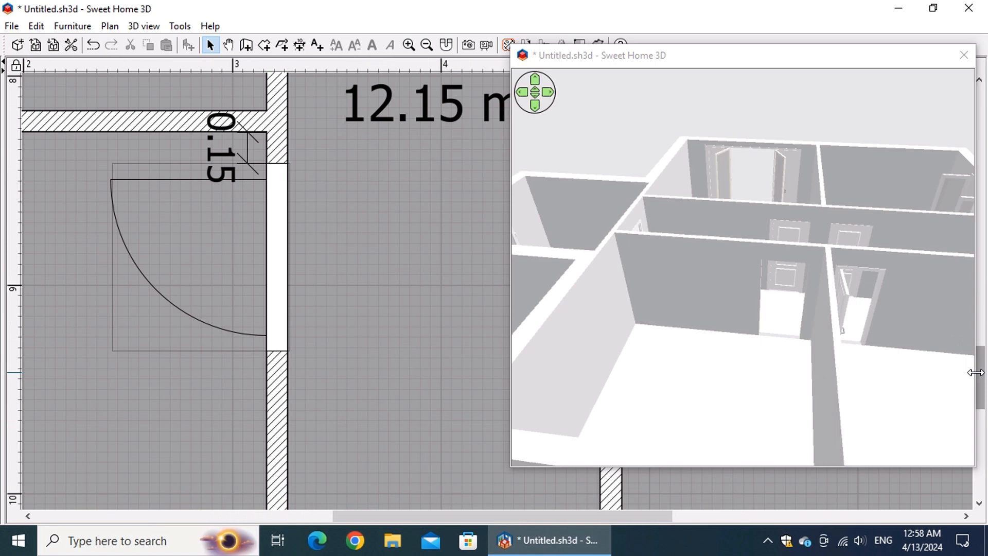
click(299, 45)
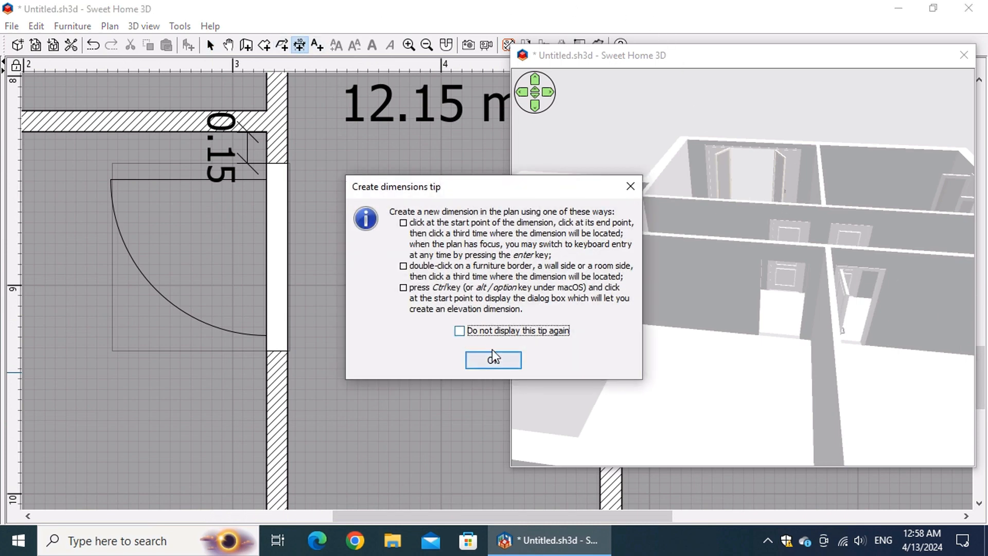
click(492, 360)
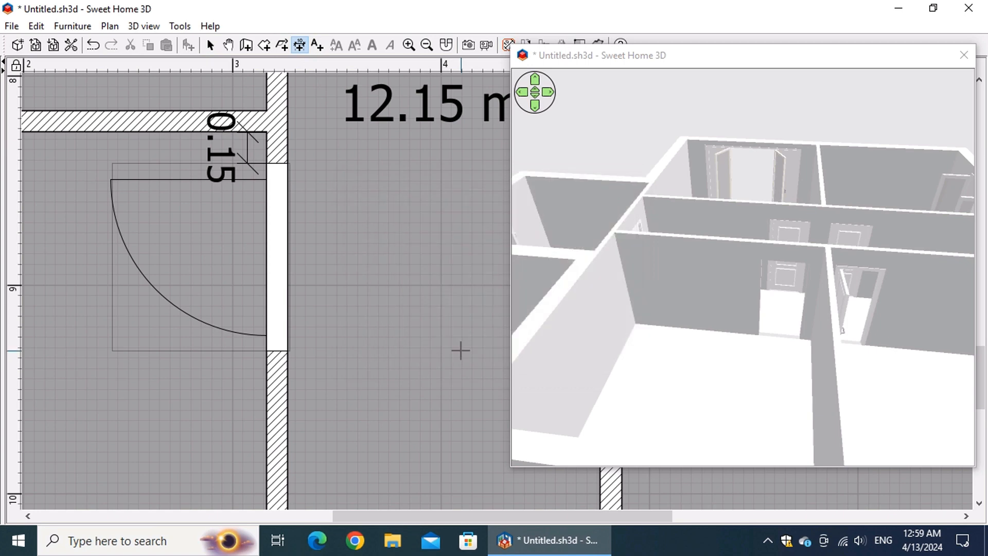
double_click(291, 277)
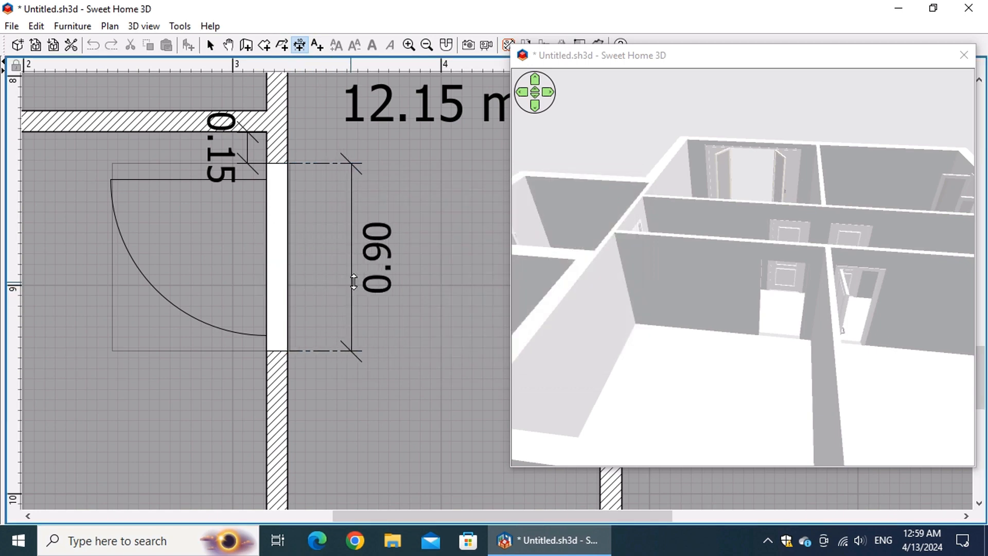
click(370, 282)
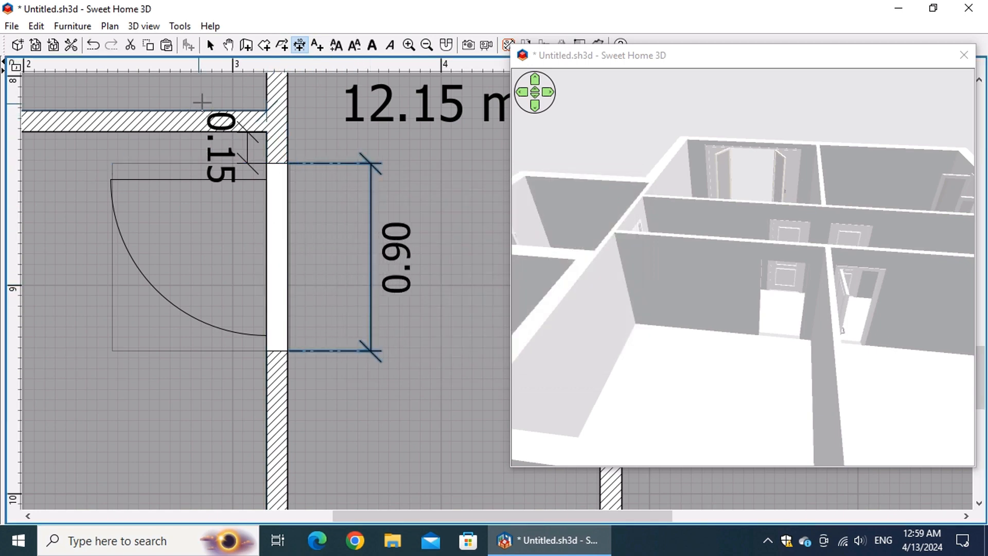
click(211, 46)
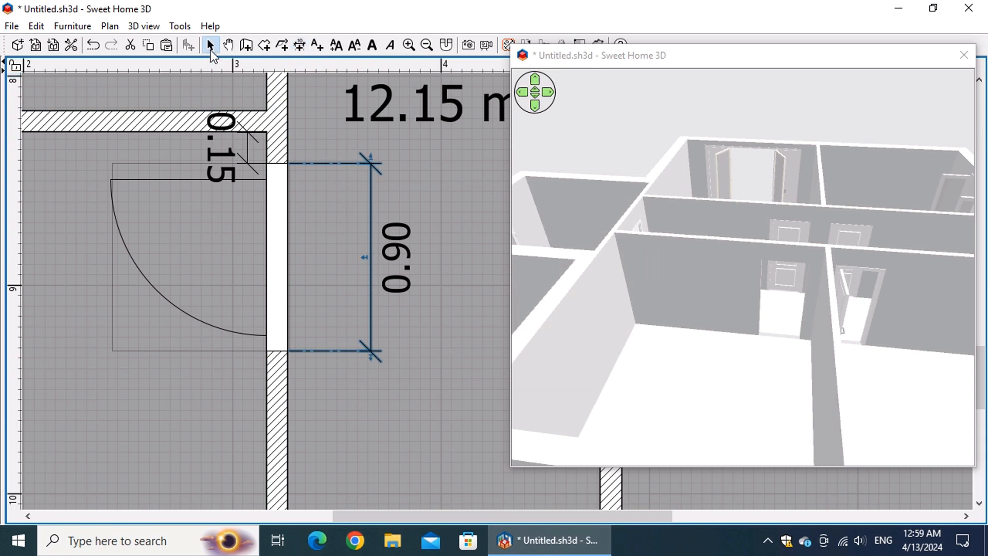
- Set the door dimension's distance between end points to 0.8 m and make it visible in the 3D view
double_click(372, 229)
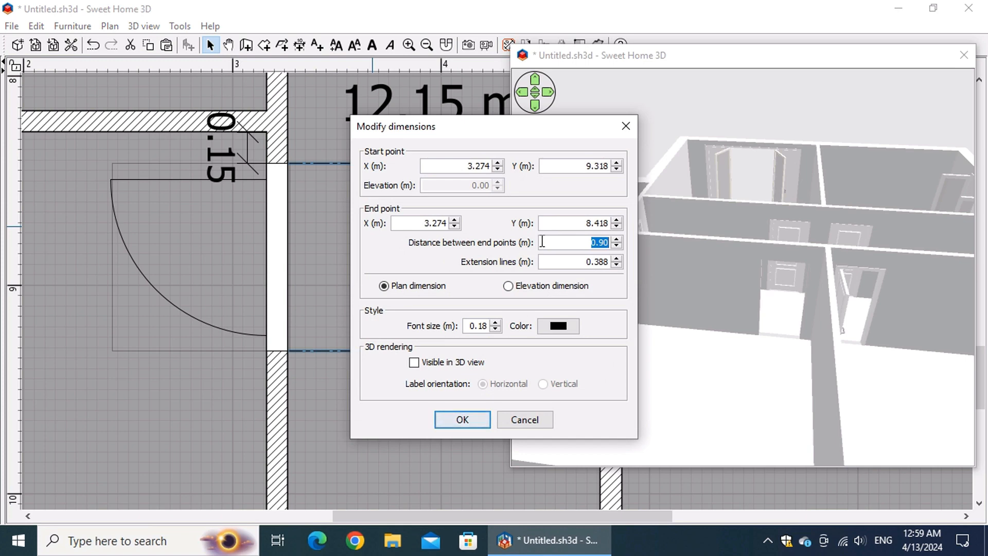
text(0.8)
click(414, 362)
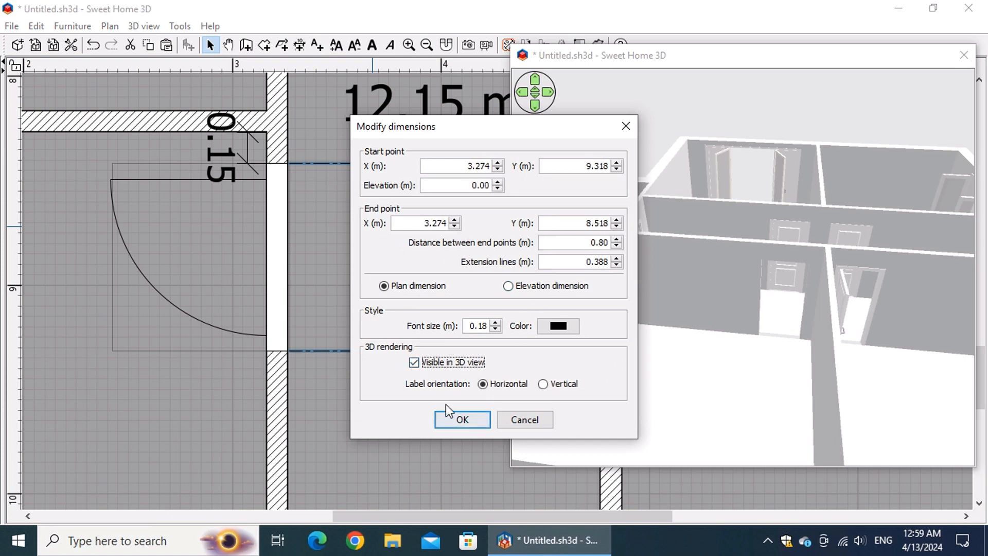
click(461, 420)
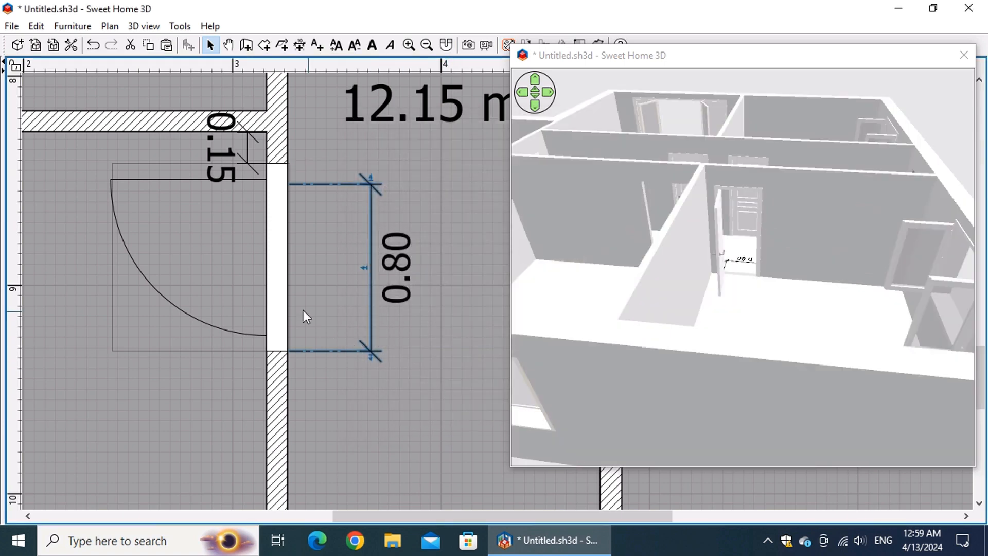
- Reset the shape of the lower-left room's hallway door so its leaf is closed
double_click(278, 288)
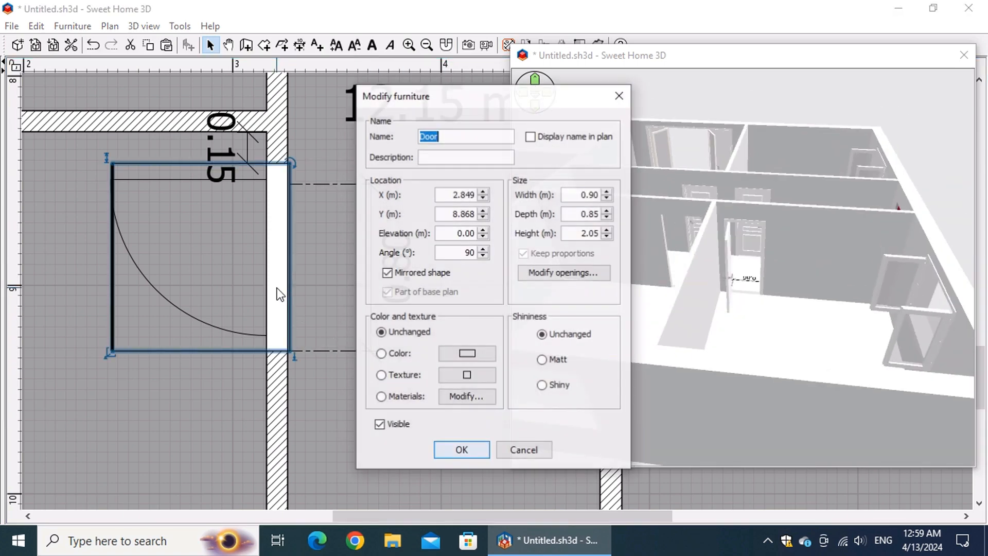
click(553, 277)
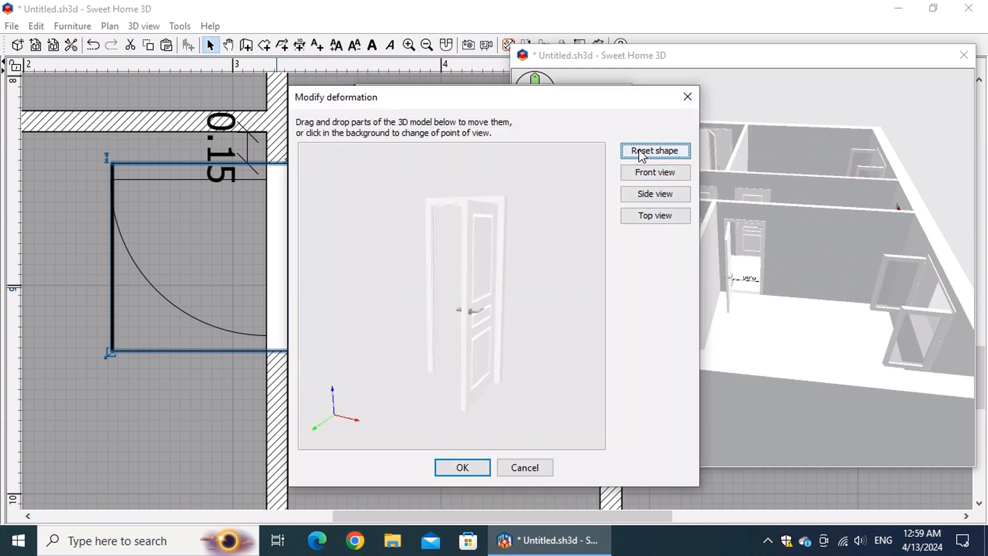
click(638, 151)
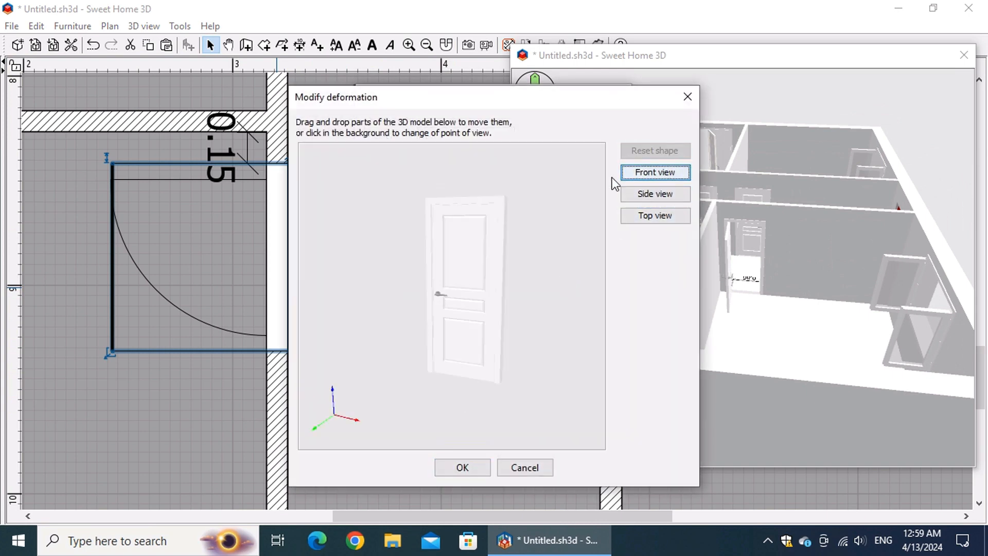
click(475, 467)
click(466, 450)
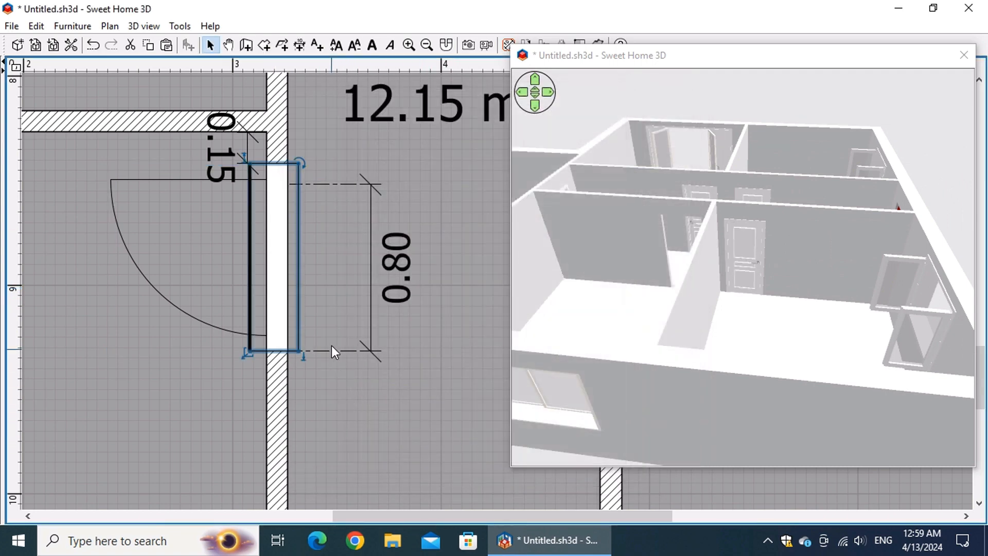
- Nudge the 0.80 m dimension toward the wall and slightly upward in the plan to line it up with the door leaf
click(329, 184)
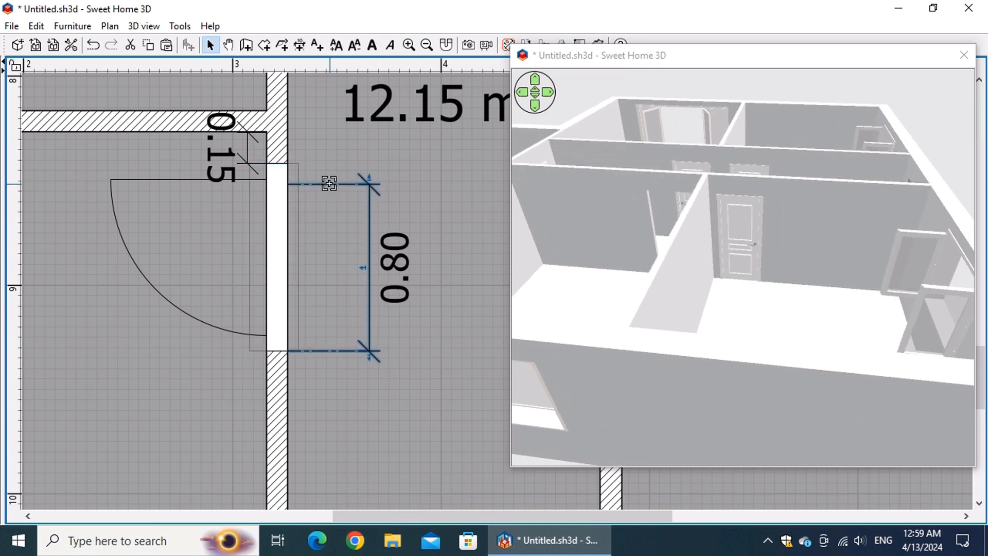
key(Left)
key(Left)
key(Left)
key(Left)
key(Left)
key(Left)
key(Left)
key(Left)
key(Left)
key(Left)
key(Left)
key(Left)
key(Left)
key(Left)
key(Left)
key(Left)
key(Left)
key(Left)
key(Left)
key(Left)
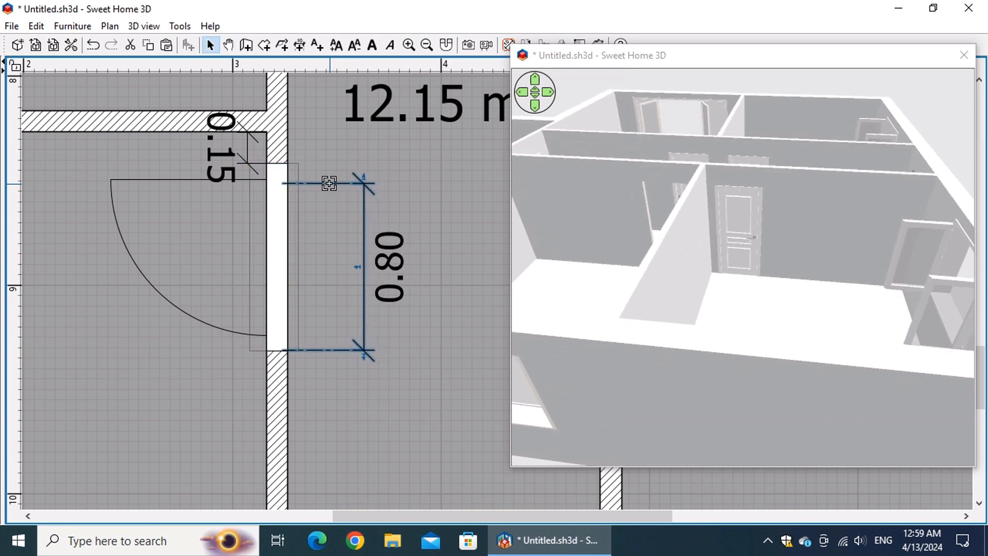
key(Up)
key(Up)
key(Up)
key(Up)
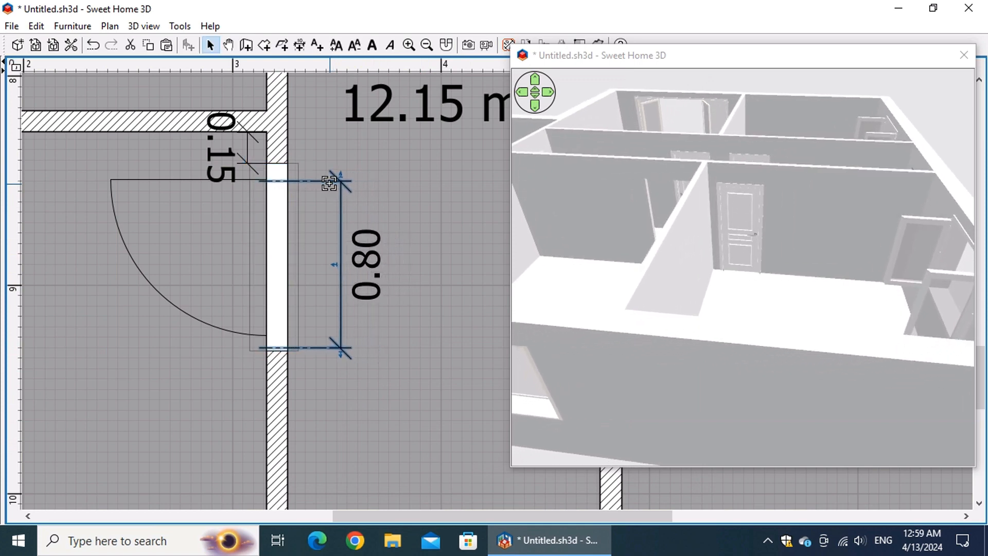
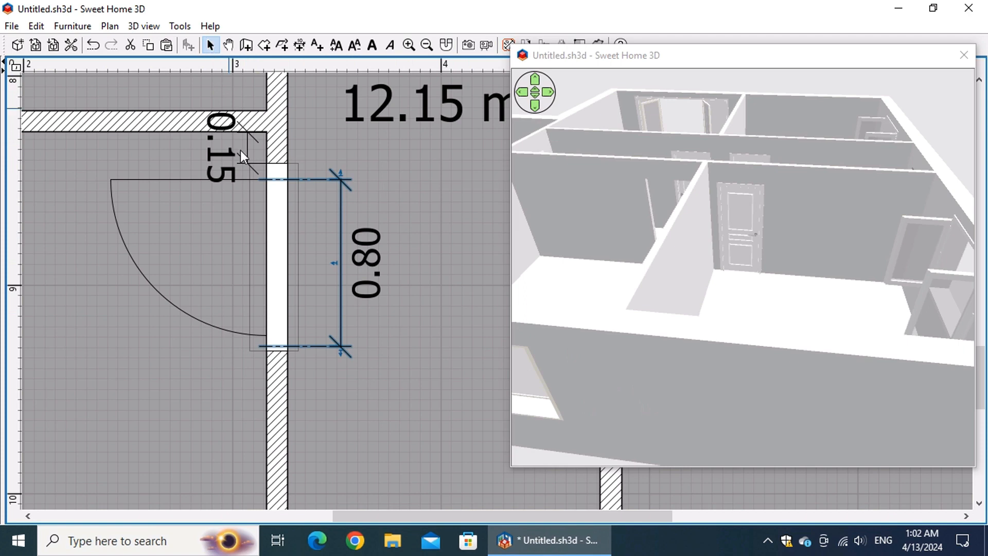
- Widen the lower-left room's hallway door until its leaf matches the 0.80 m dimension
click(274, 229)
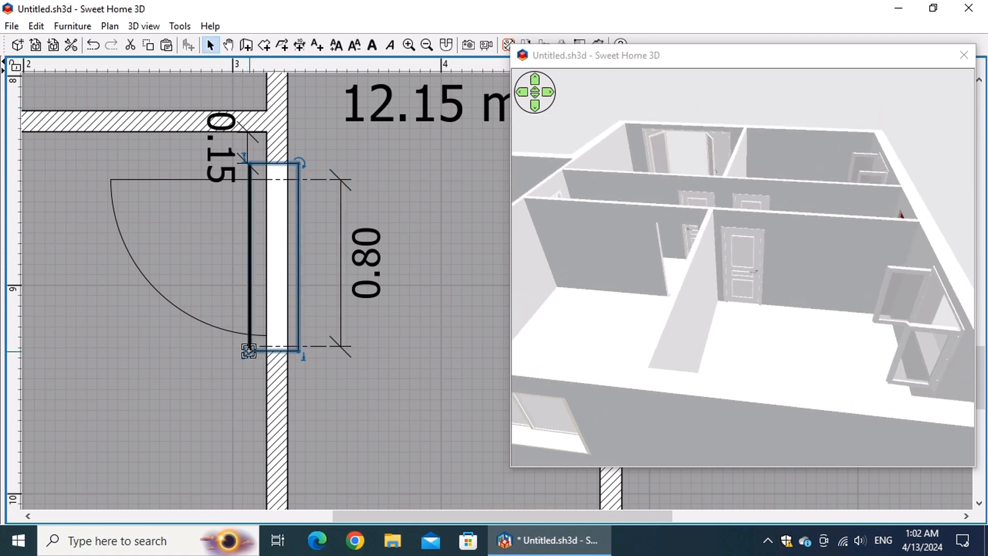
drag(248, 351, 249, 362)
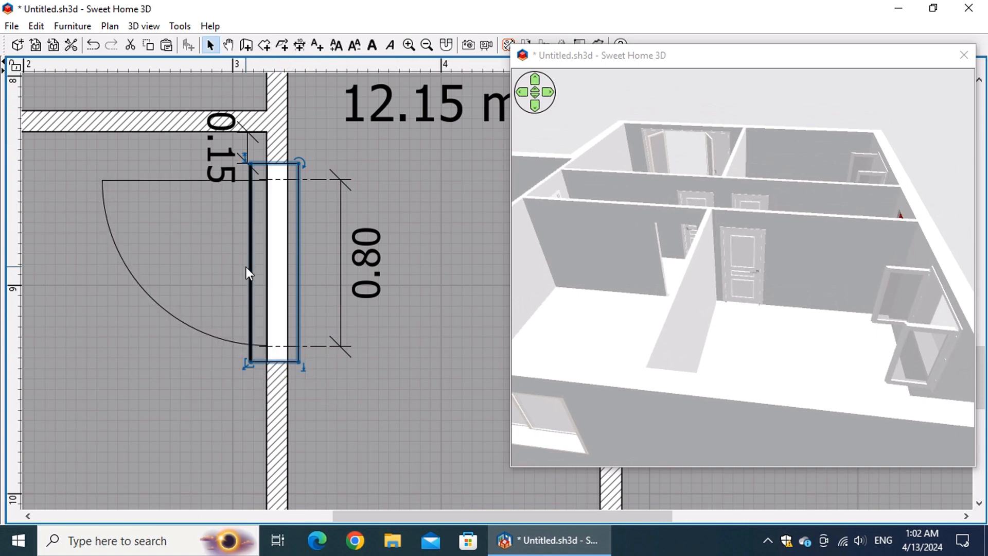
click(341, 233)
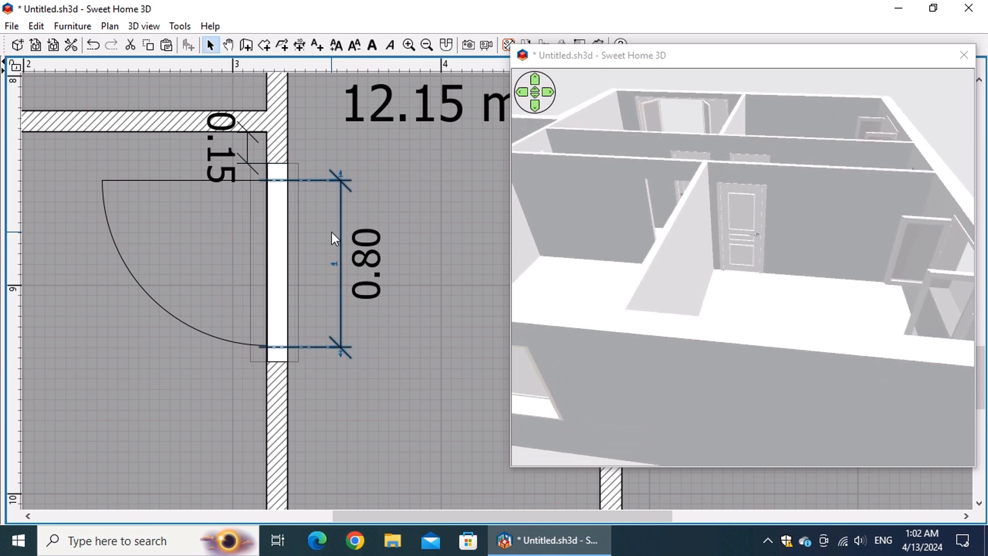
click(272, 330)
drag(250, 363, 250, 365)
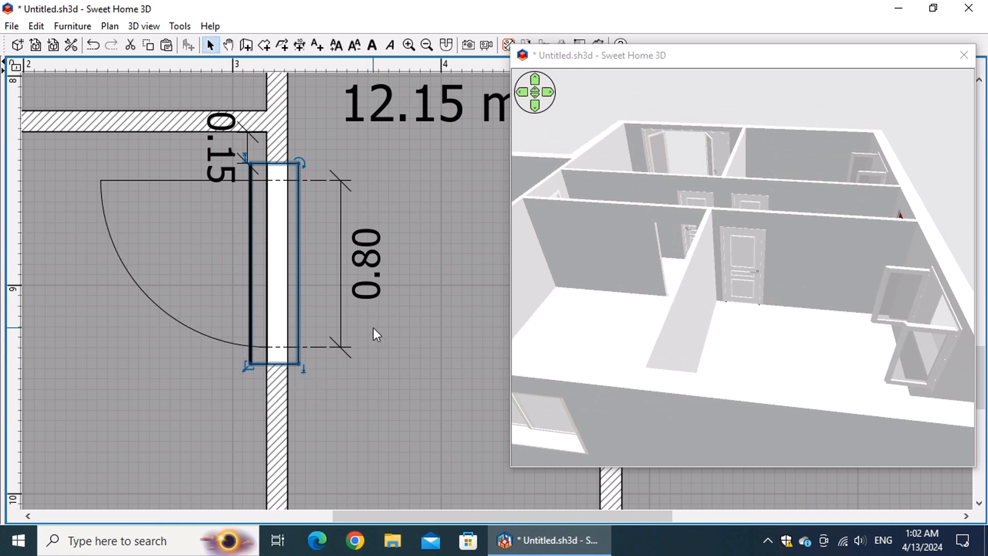
- Examine the widened door with its width dimension from the hallway side in 3D, and save the plan
drag(759, 297, 403, 335)
scroll(789, 294, up, 8)
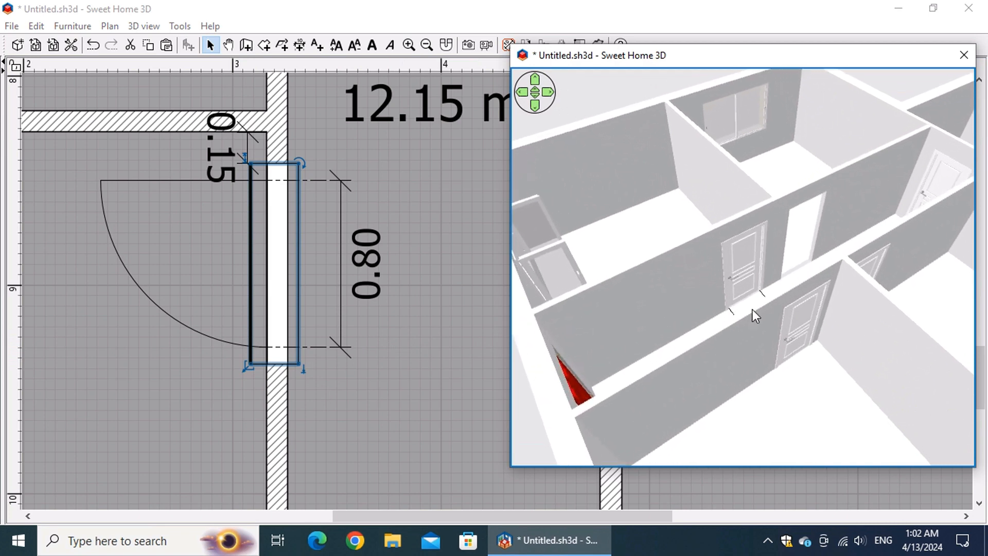
scroll(741, 307, up, 10)
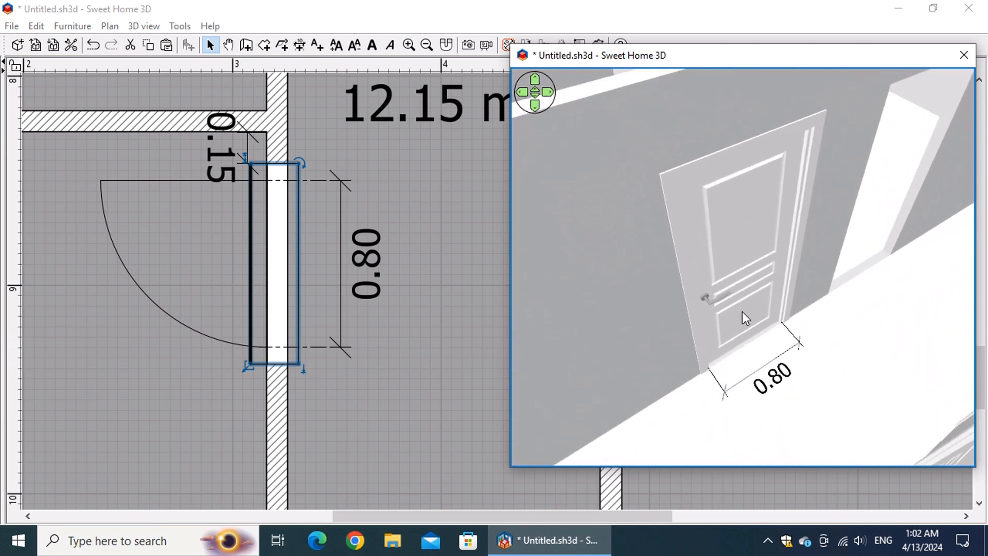
drag(768, 353, 777, 288)
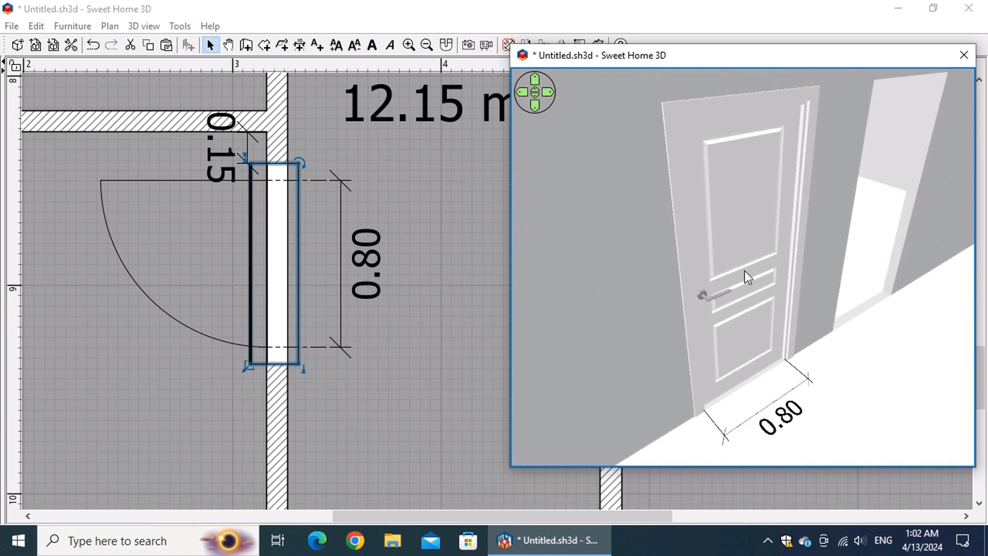
key(ctrl+s)
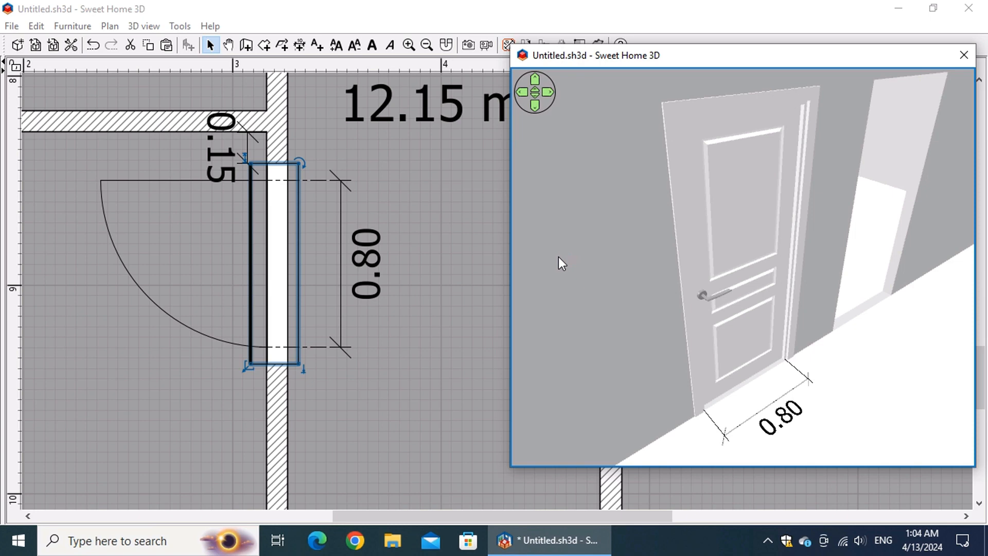
- Add a 2 m elevation dimension on the hallway side of the door and move it up against the door frame
click(299, 46)
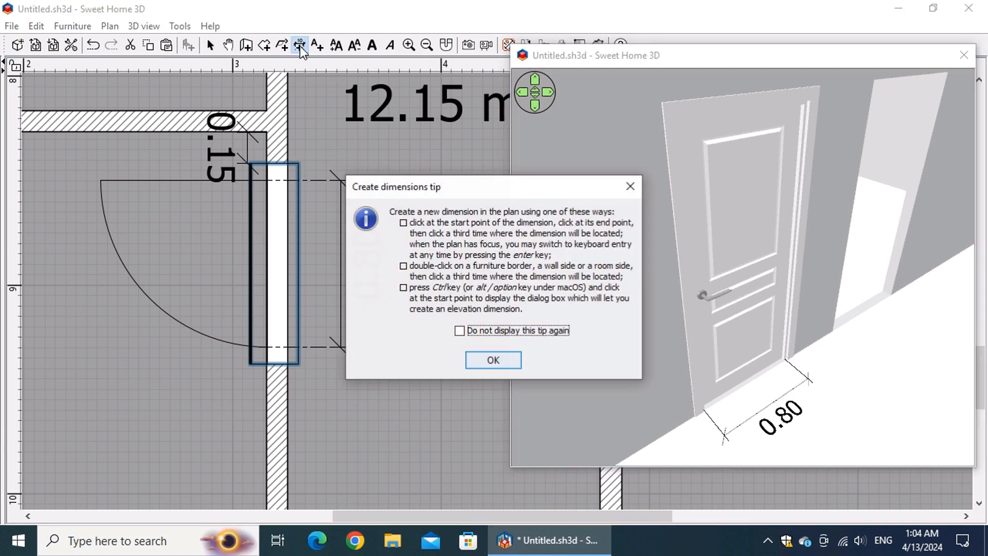
click(506, 366)
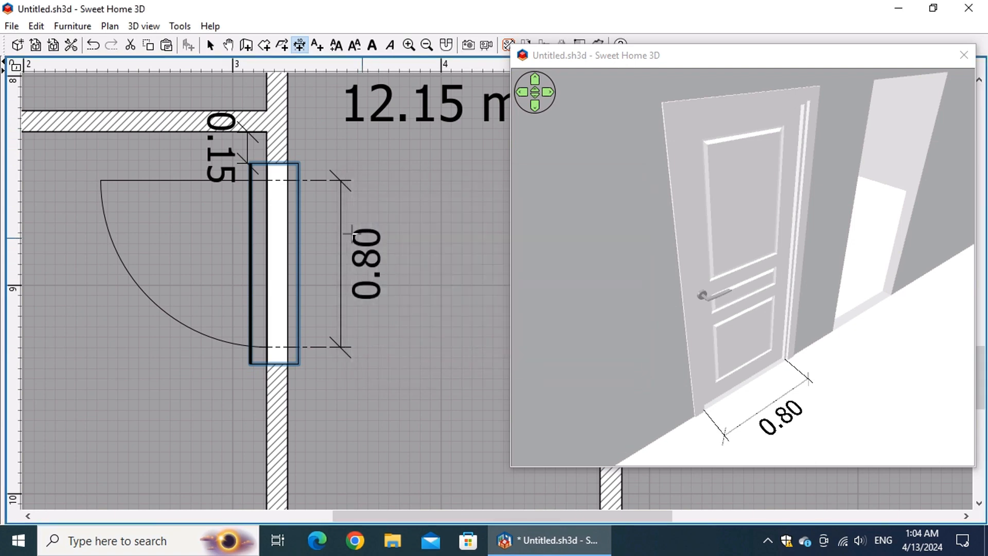
double_click(309, 189)
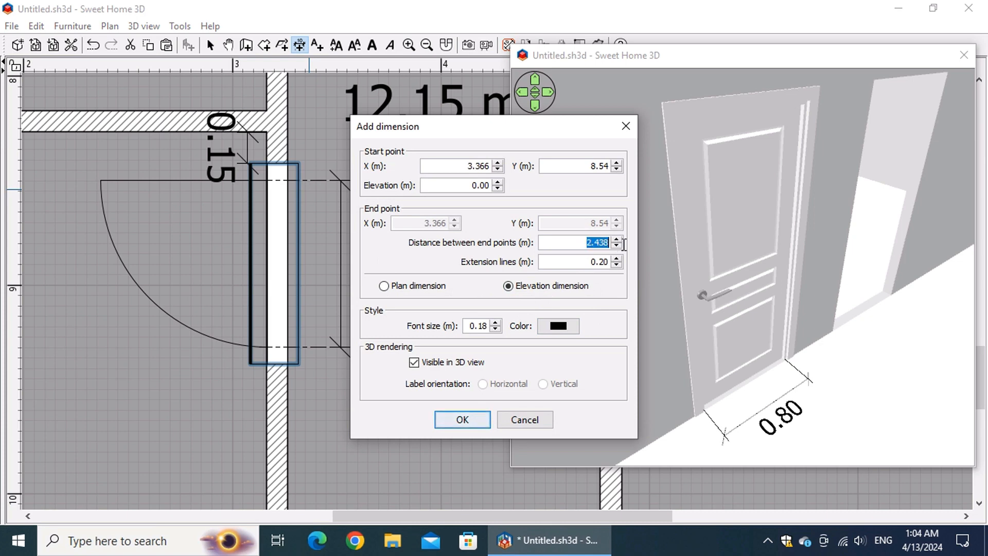
text(2)
click(461, 420)
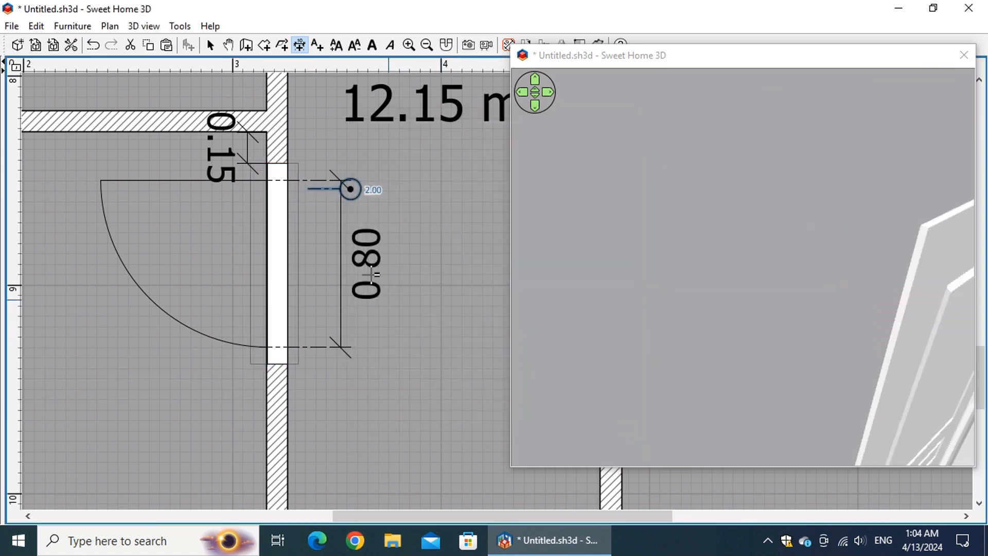
drag(351, 189, 313, 189)
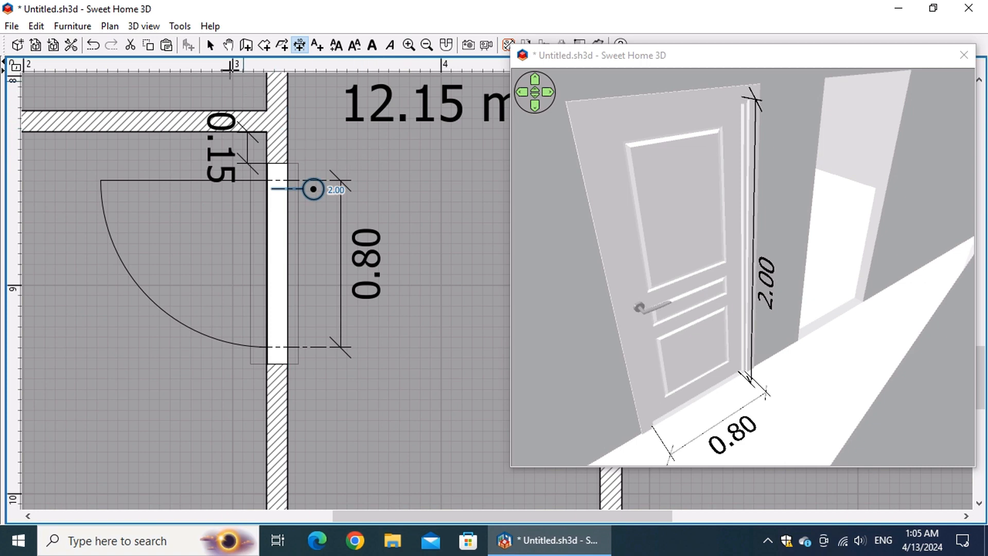
click(210, 45)
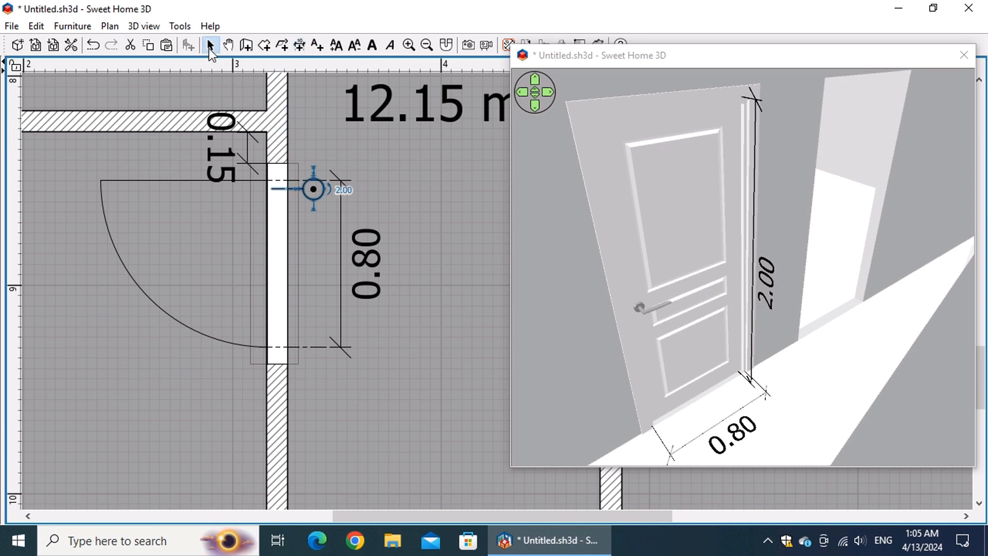
- Raise the lower-left room's hallway door height slightly to match the 2 m elevation dimension
click(277, 212)
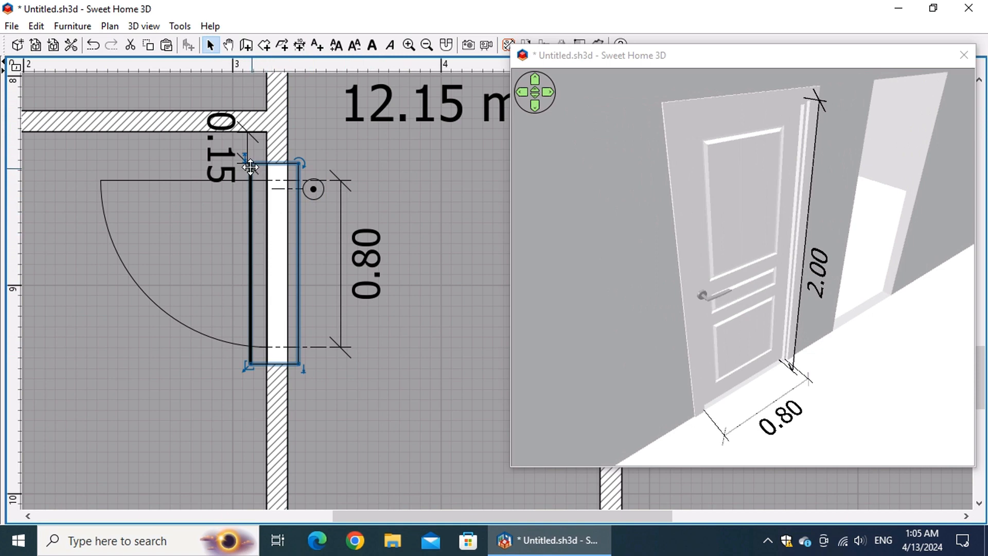
drag(250, 161, 250, 156)
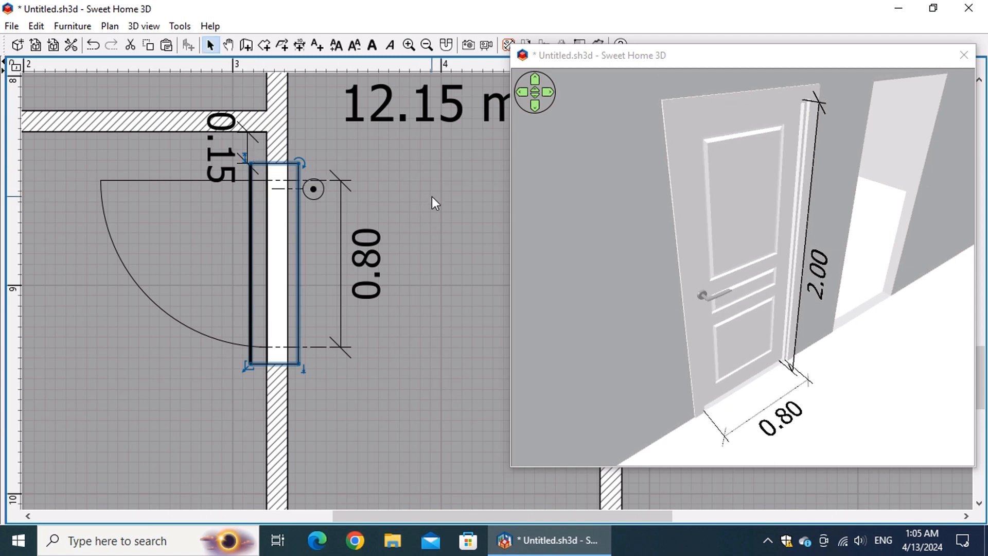
- Save the plan and reset the opened sashes of the double small window in the lower-left room's bottom wall to their original shape
key(ctrl+s)
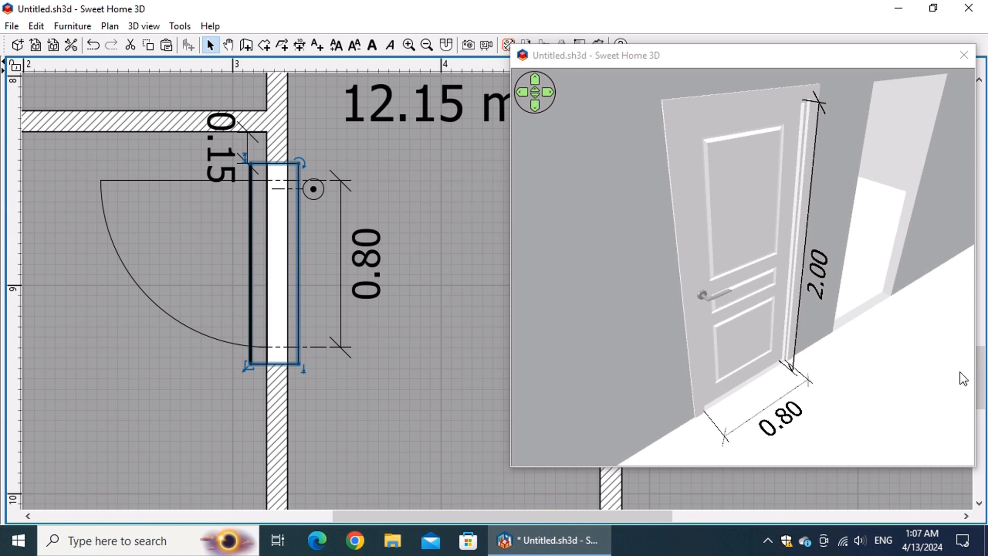
drag(980, 372, 980, 455)
drag(597, 517, 450, 517)
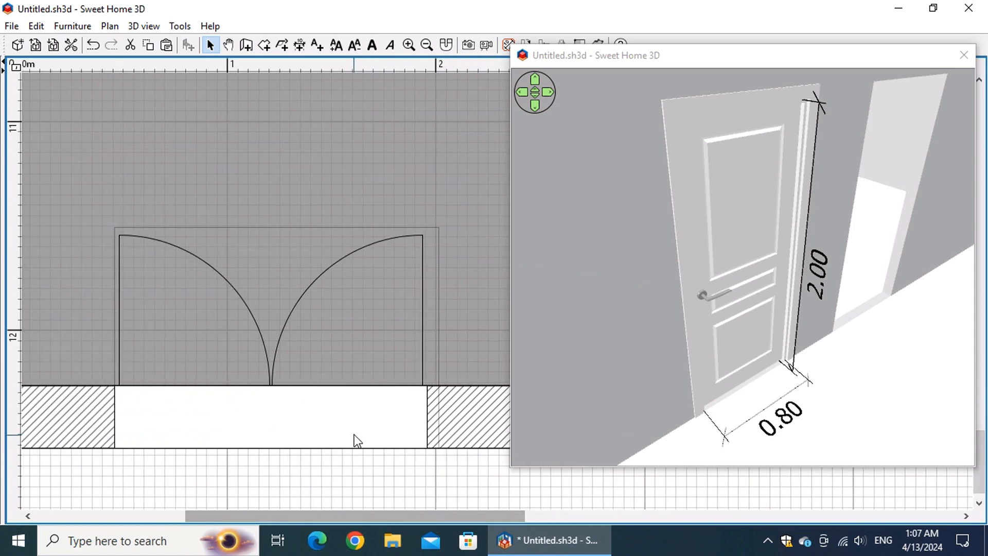
click(258, 411)
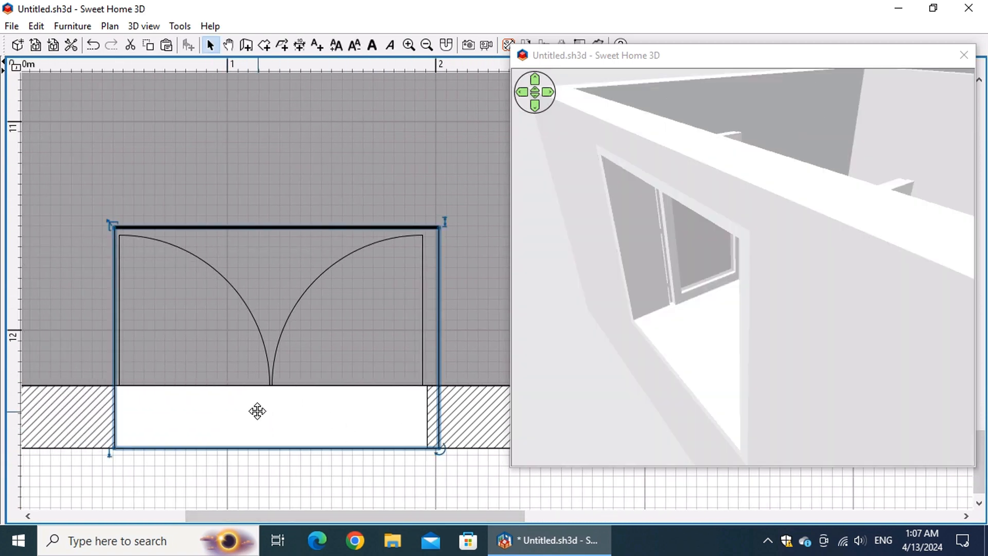
double_click(257, 411)
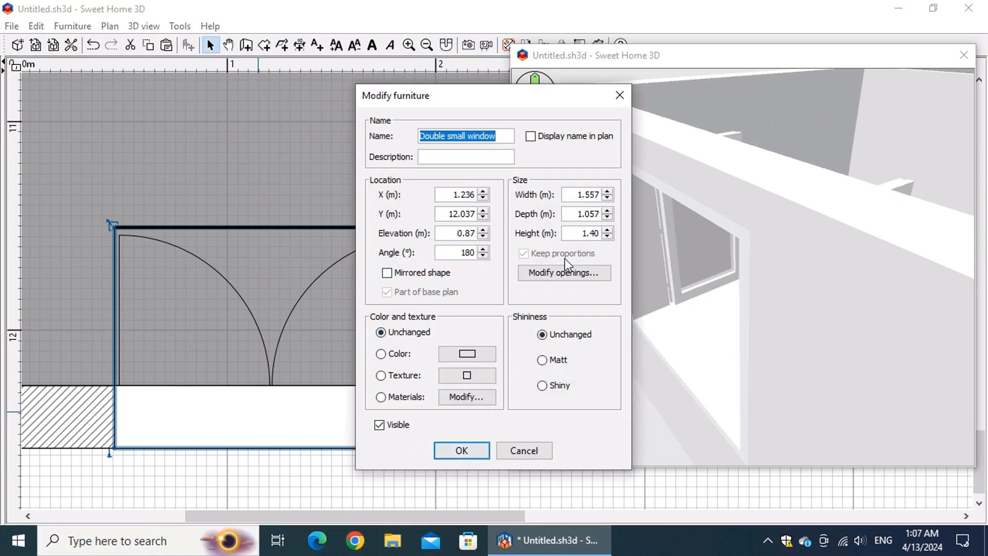
click(567, 276)
click(666, 153)
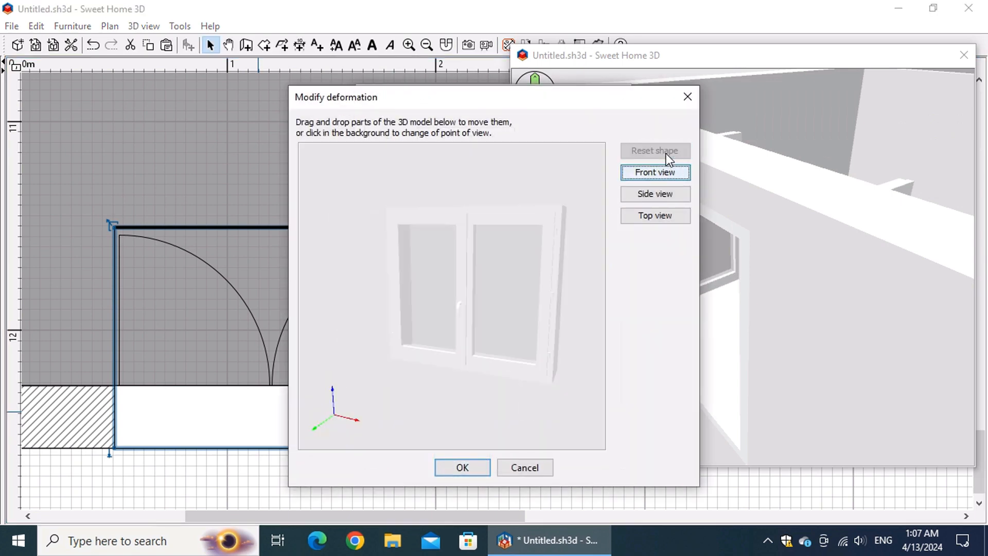
click(478, 472)
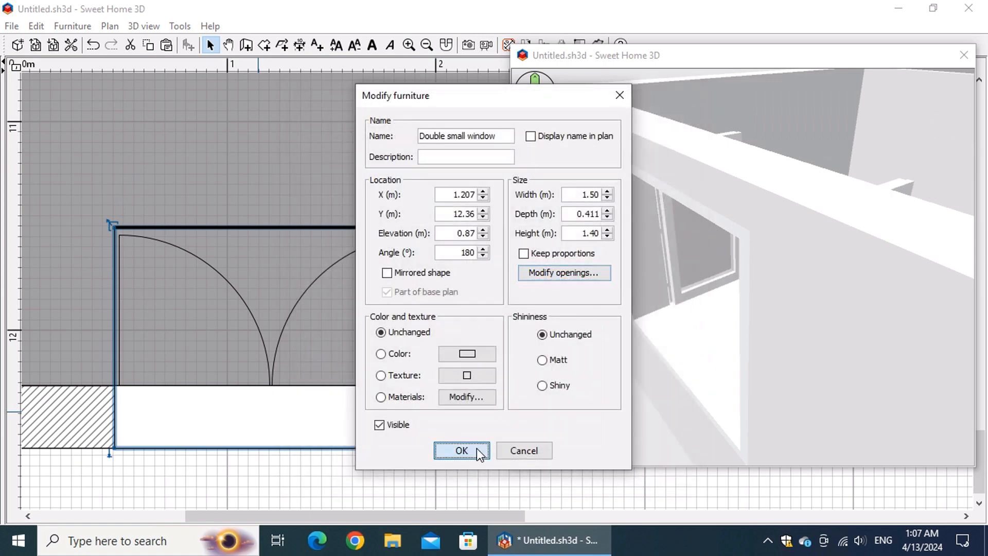
click(476, 449)
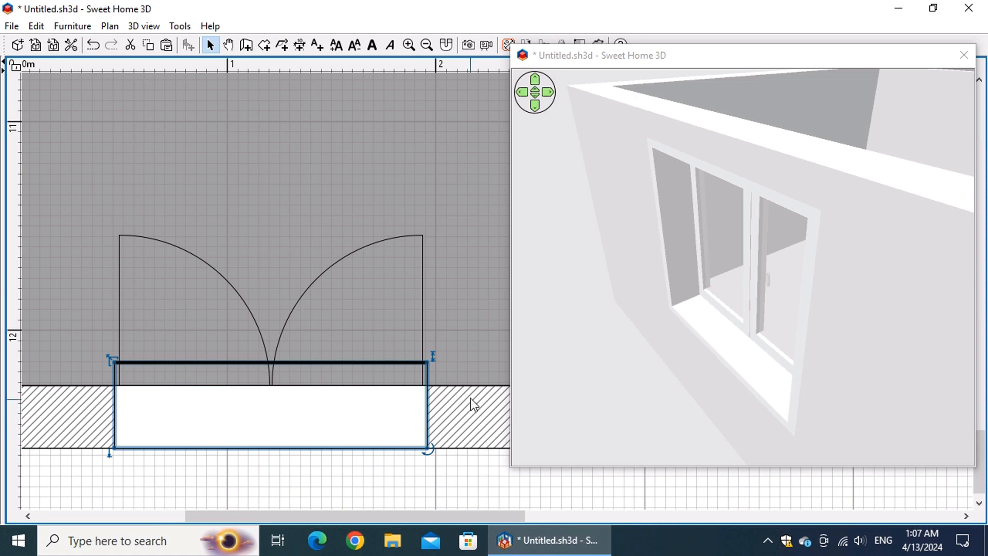
- Add an elevation dimension of 0.8 m with 0.5 m extension lines at the double window, visible in 3D, and save the plan
click(301, 46)
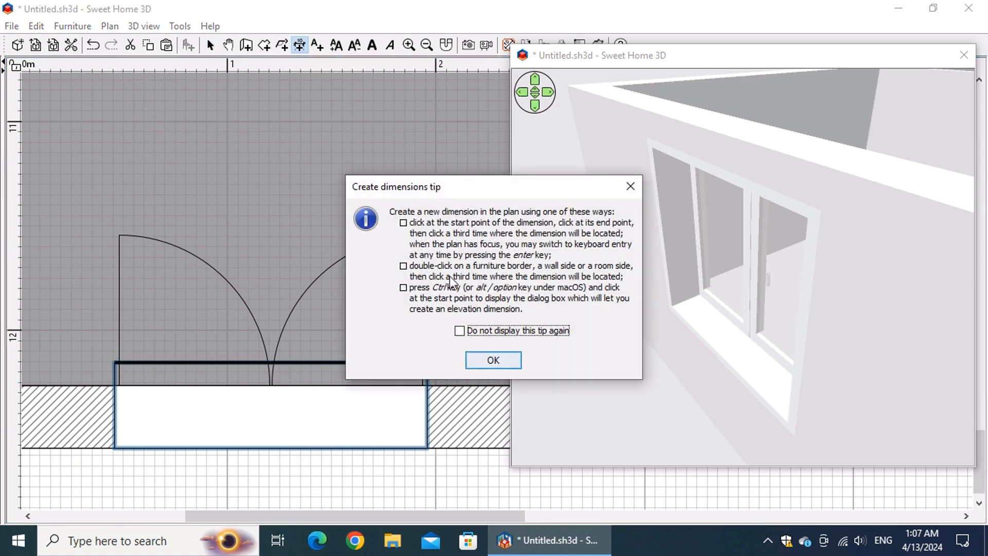
click(493, 360)
double_click(426, 363)
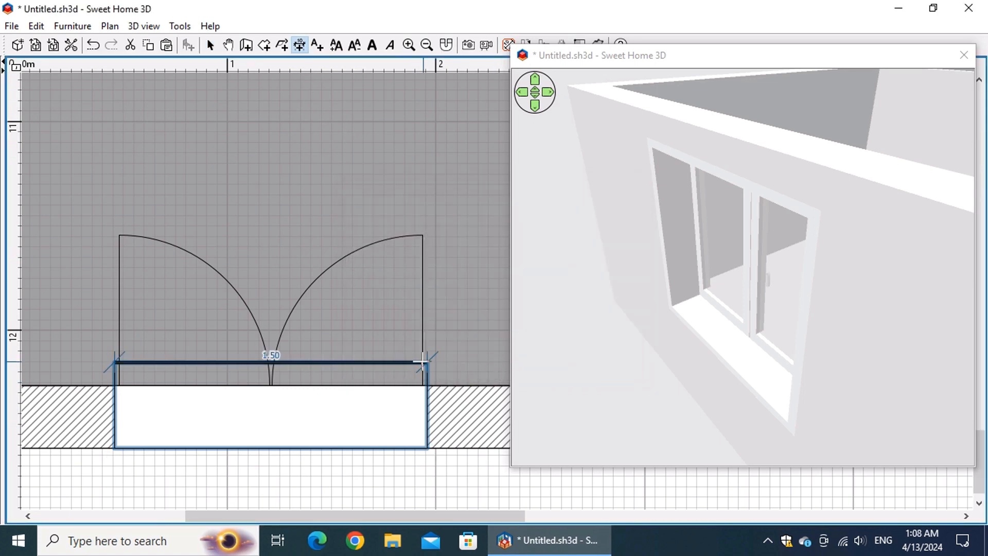
double_click(396, 372)
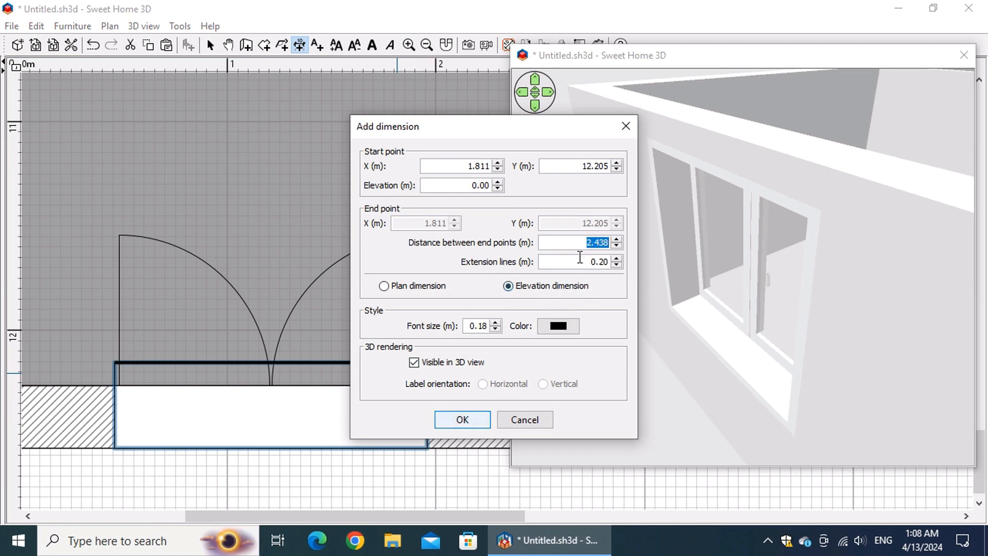
double_click(580, 242)
text(0.8)
key(Tab)
text(0.5)
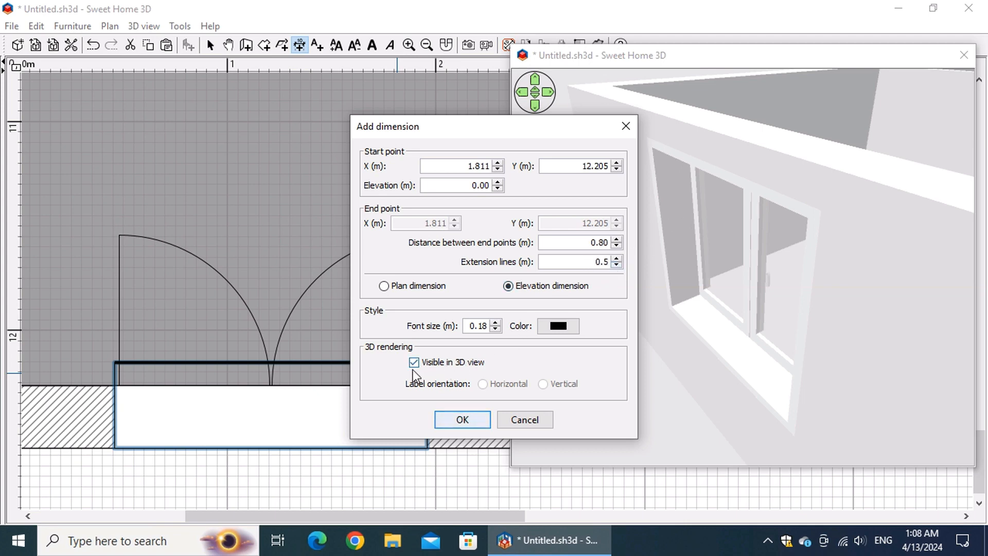
click(459, 421)
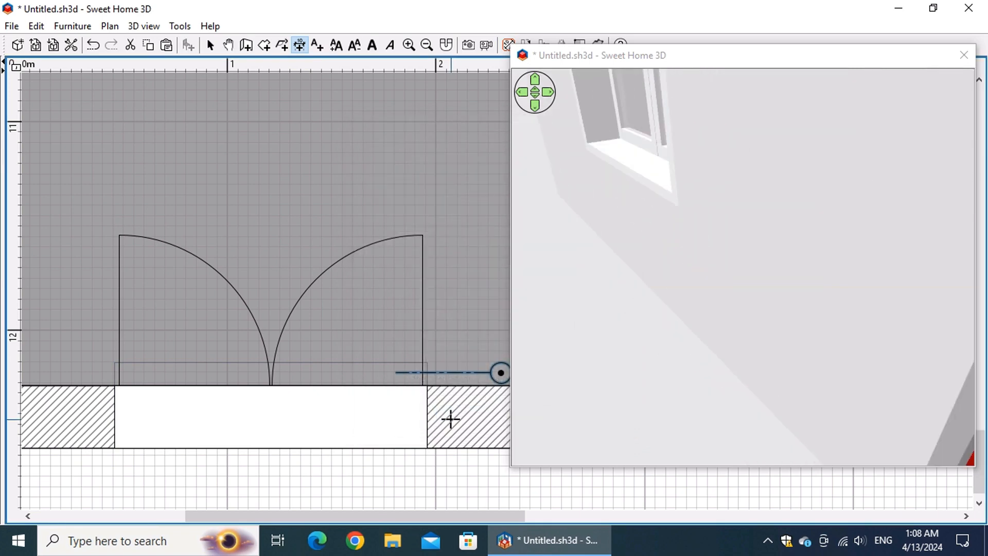
key(ctrl+s)
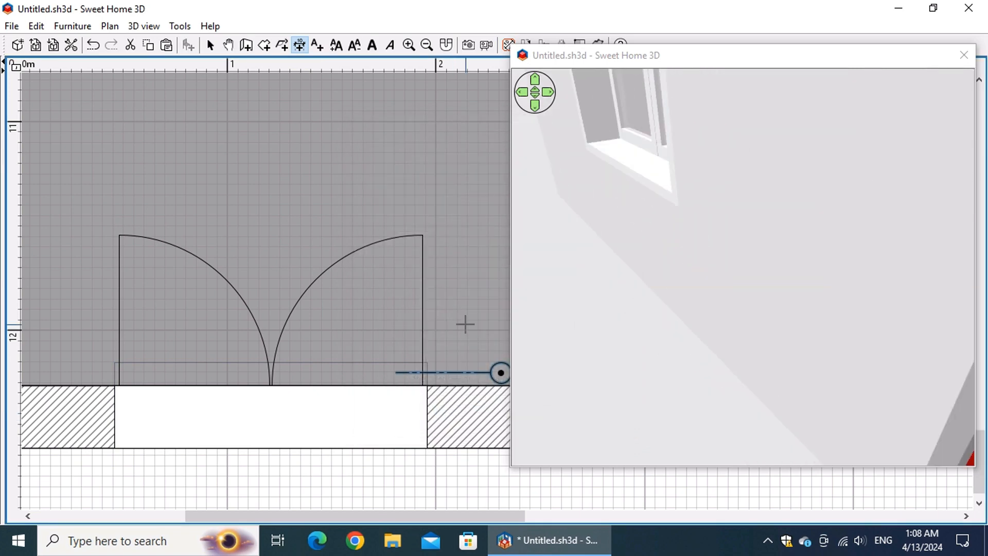
- Move the elevation dimension inside the window's width and rotate it so its extension line crosses the outer wall
click(210, 46)
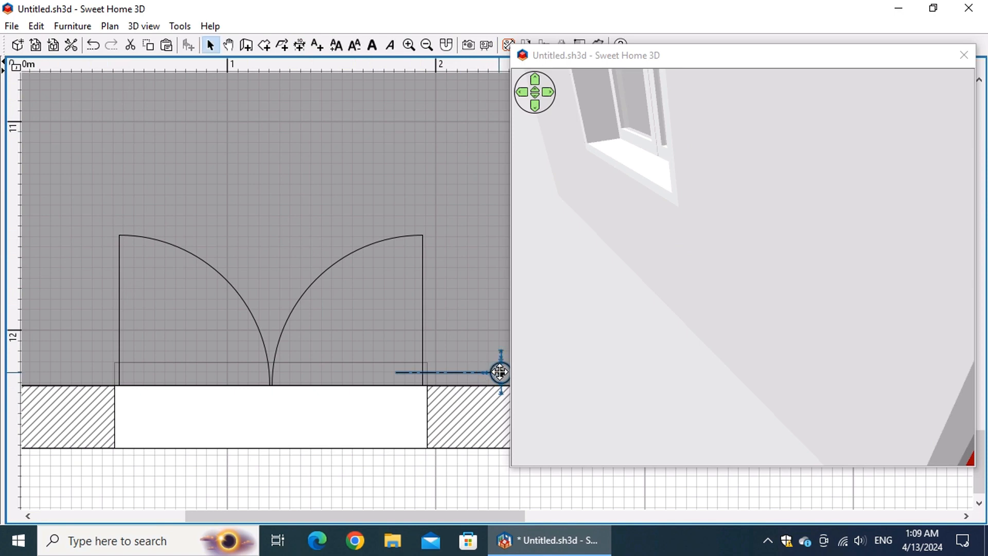
drag(500, 373, 378, 369)
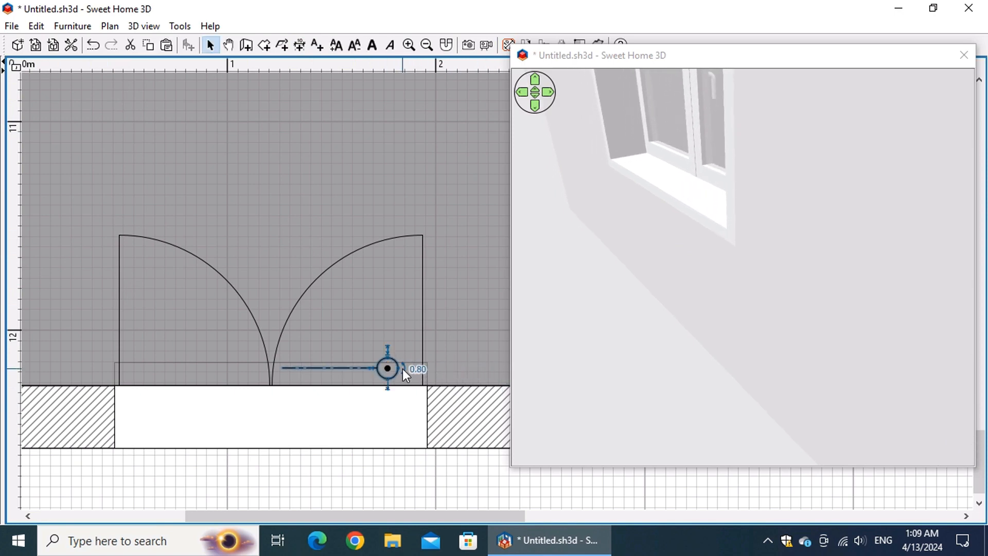
click(403, 369)
click(401, 371)
mouse_move(404, 367)
mouse_down()
mouse_move(398, 330)
mouse_move(284, 281)
mouse_move(356, 311)
mouse_move(390, 359)
mouse_up()
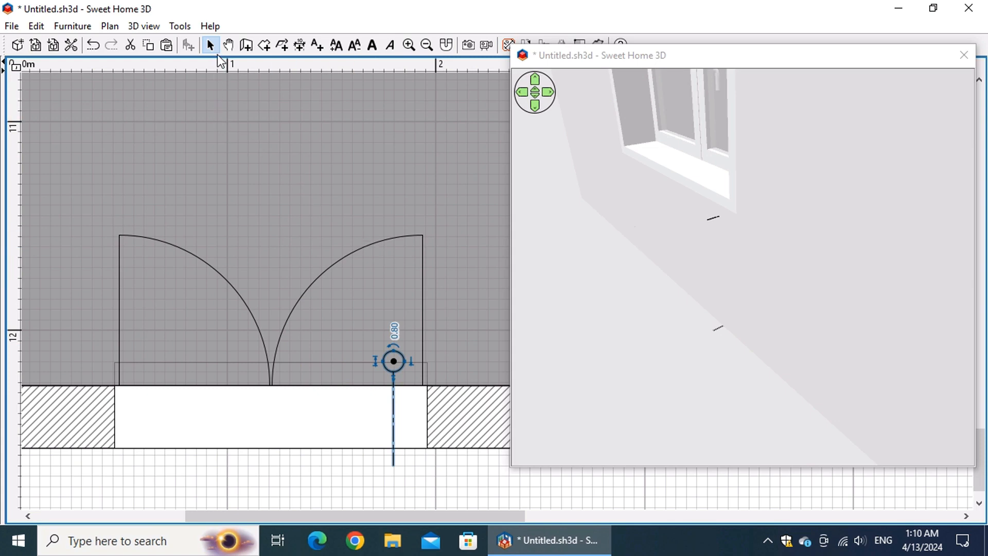
- Lower the double window's elevation until its sill matches the 0.80 m elevation dimension in 3D
click(308, 407)
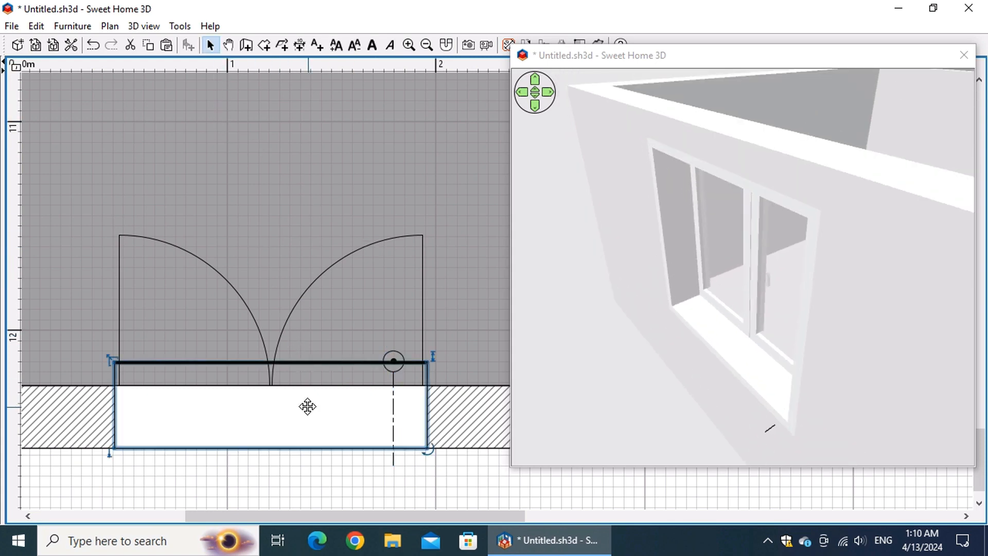
drag(637, 417, 922, 348)
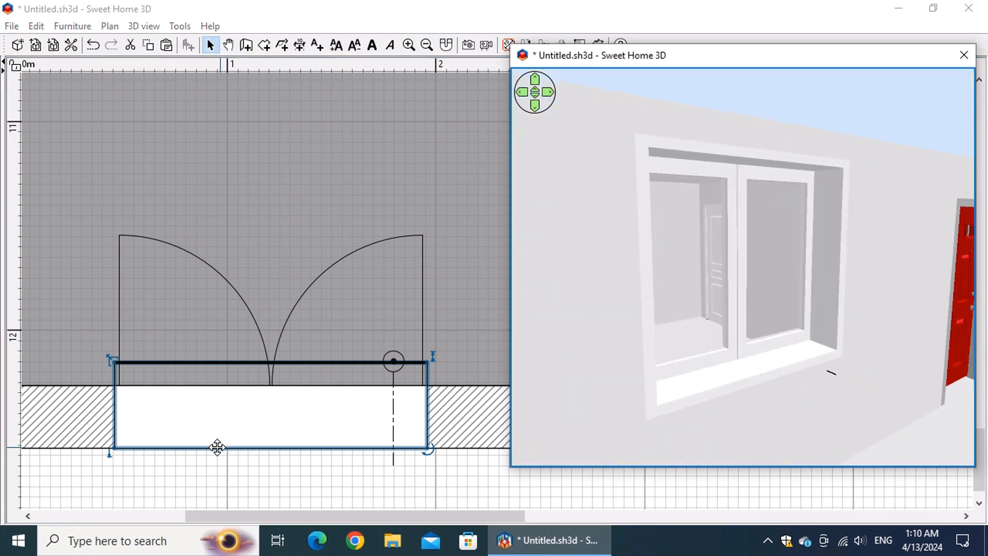
click(360, 437)
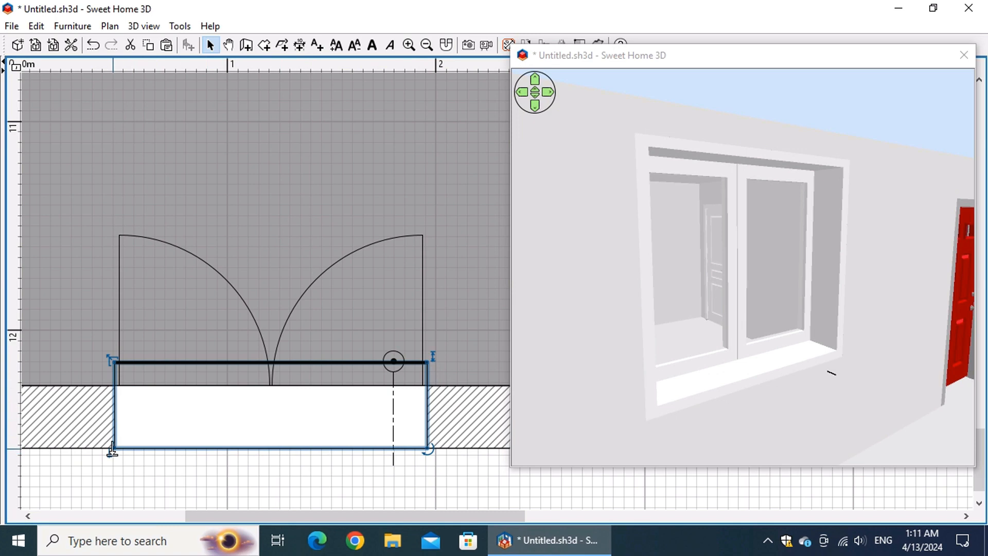
drag(112, 448, 126, 477)
scroll(870, 349, up, 5)
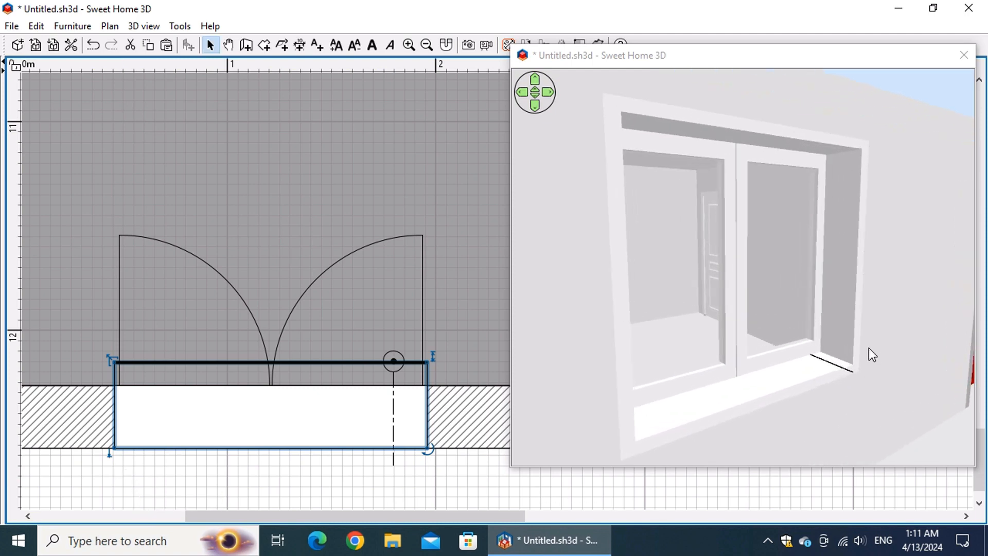
drag(852, 404, 919, 417)
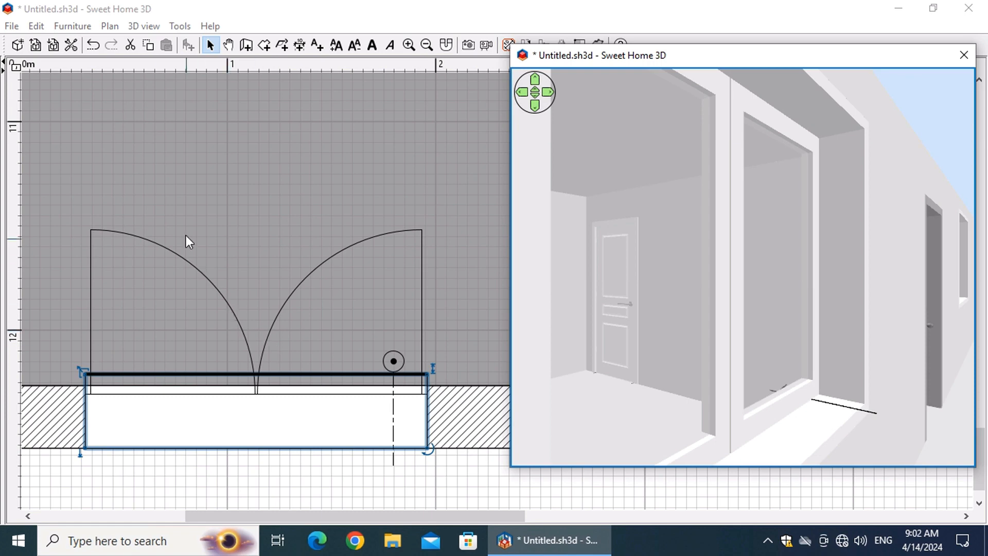
- Create a horizontal 1.5 m dimension across the double window, with its dimension line above the sash arcs
click(300, 45)
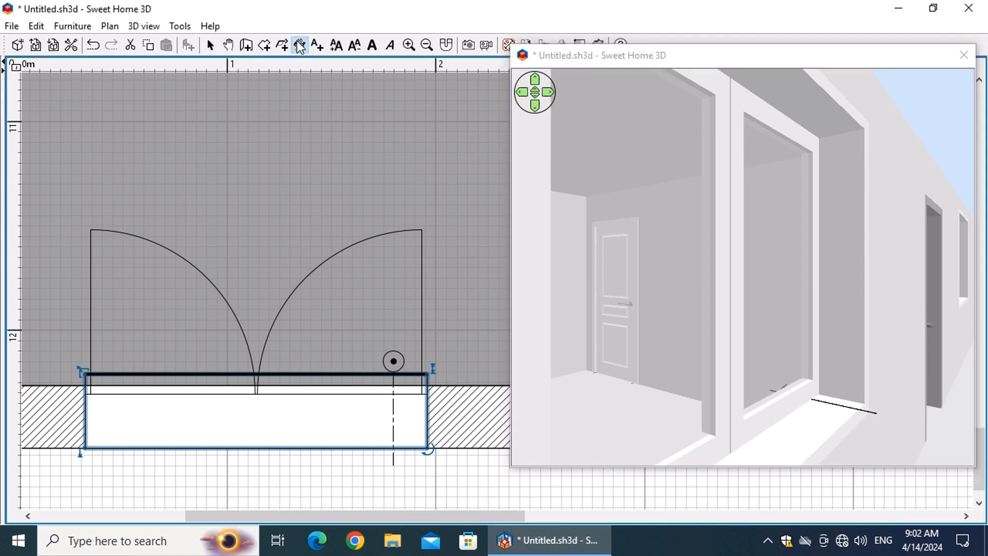
click(521, 329)
click(493, 357)
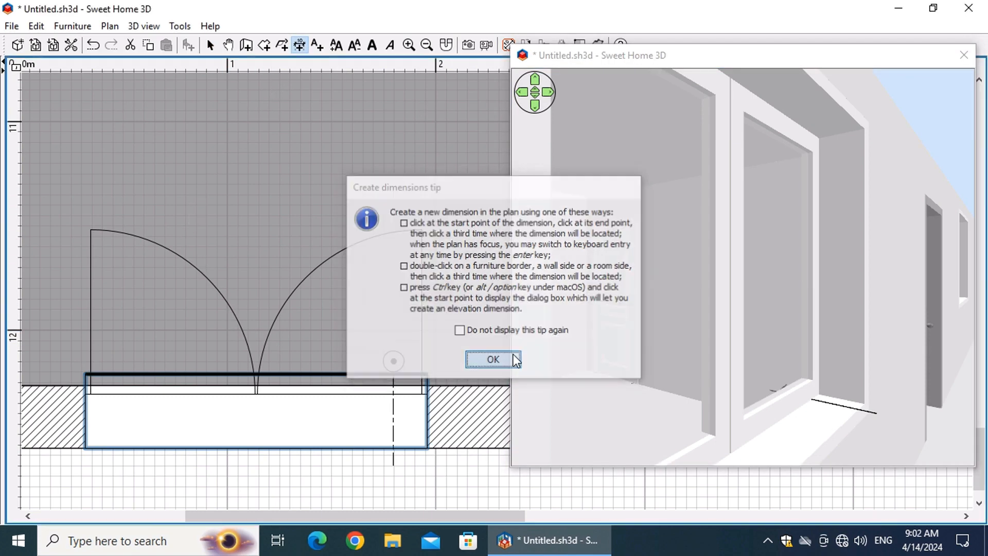
click(96, 344)
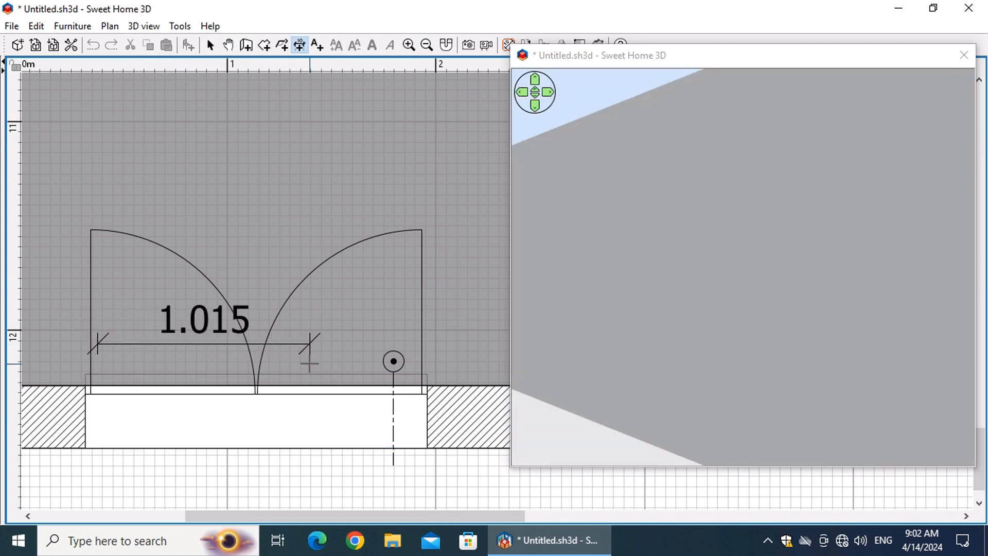
key(Return)
text(1)
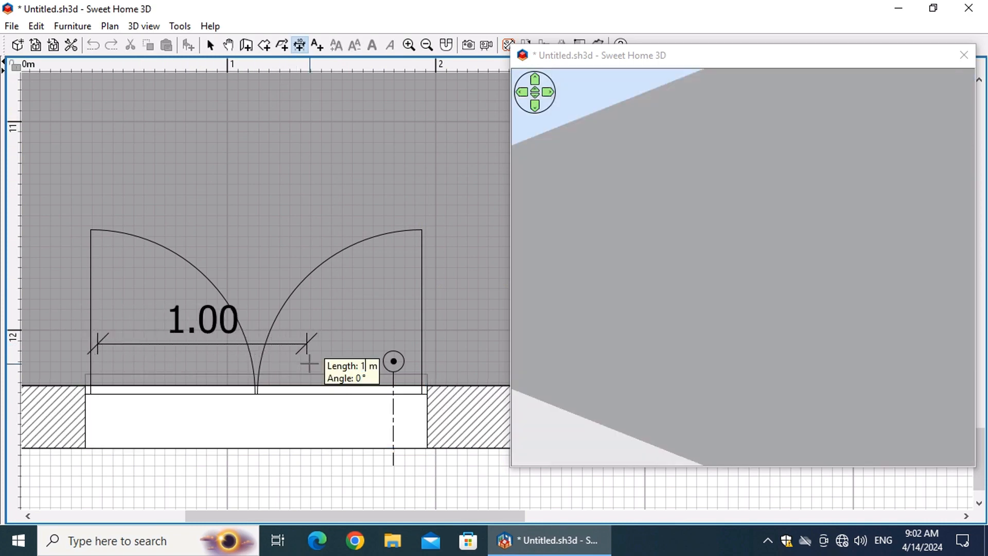
text(.5)
key(Return)
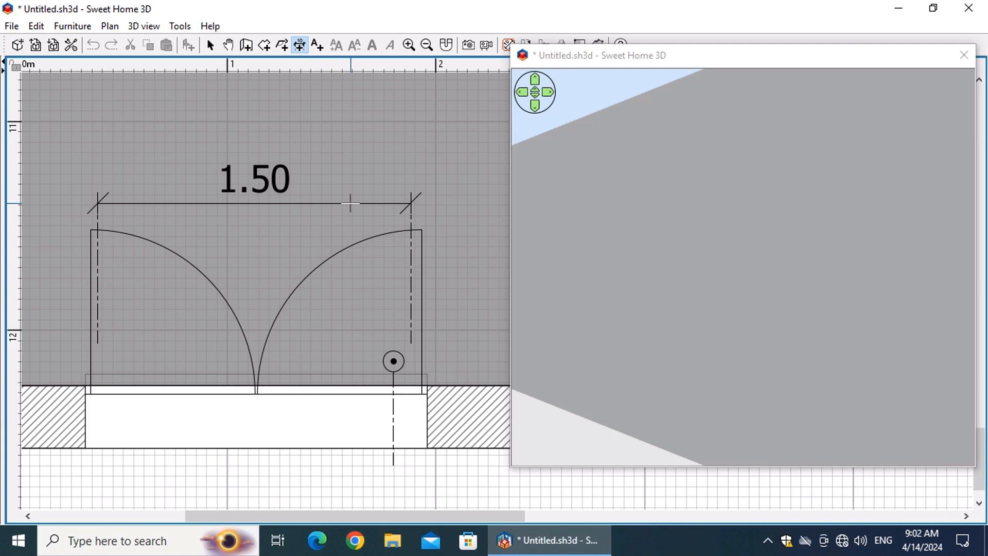
click(350, 204)
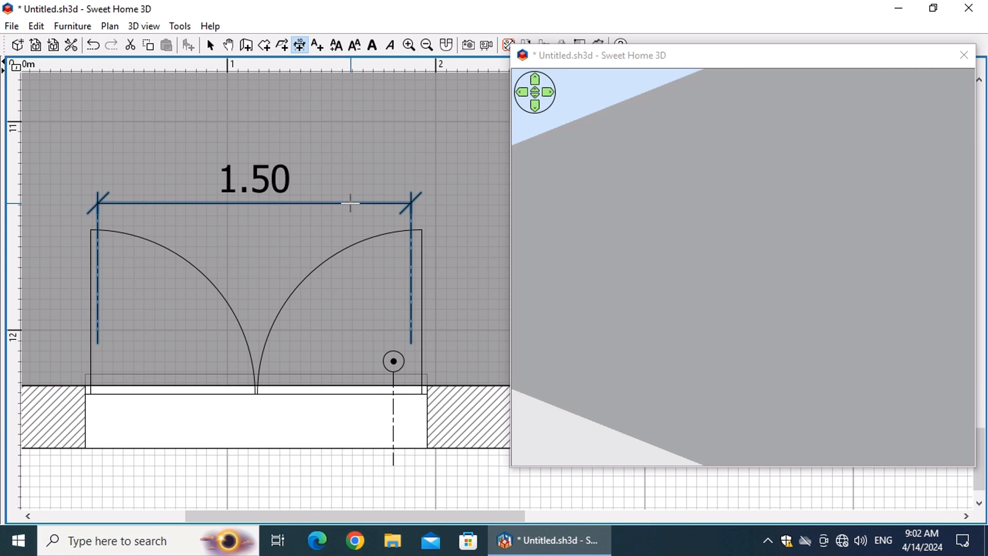
- Make the window's 1.50 m dimension visible in the 3D view and raise its elevation to the height of the window
right_click(350, 203)
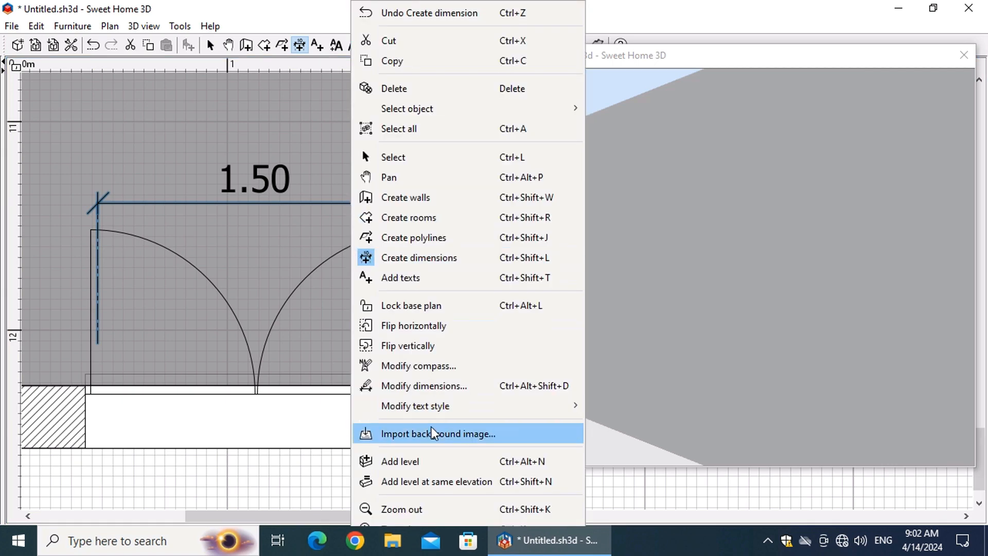
click(427, 387)
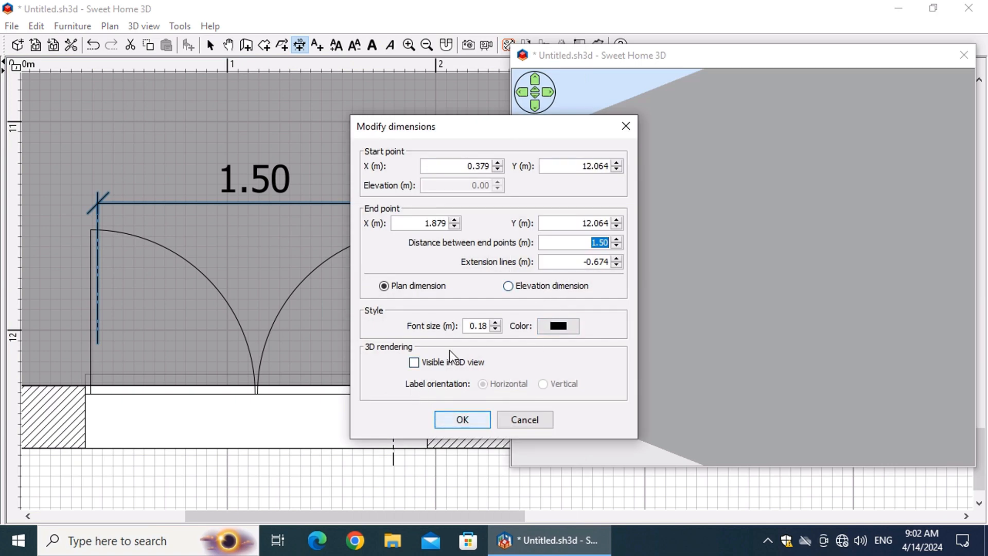
click(415, 363)
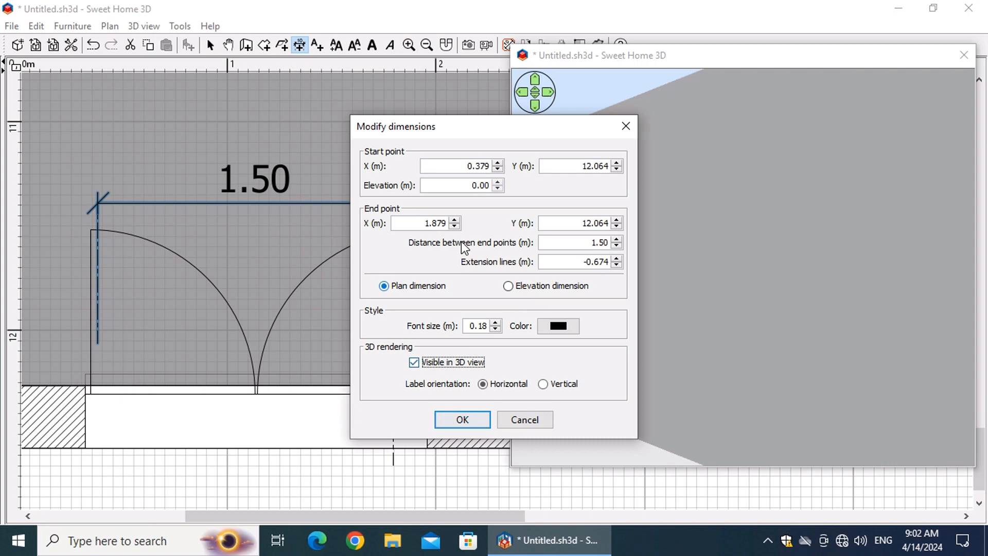
click(477, 185)
click(478, 185)
drag(473, 183, 498, 187)
click(481, 417)
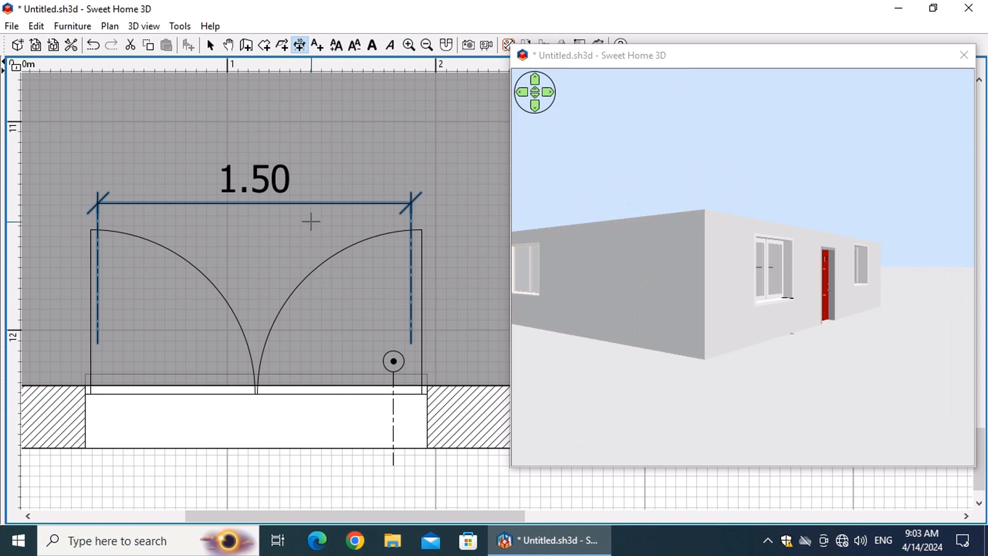
- Shift the 1.50 m dimension right to the window's right sash edge and down until its extension lines cross the outer wall
key(Right)
key(Right)
key(Right)
key(Right)
key(Right)
key(Right)
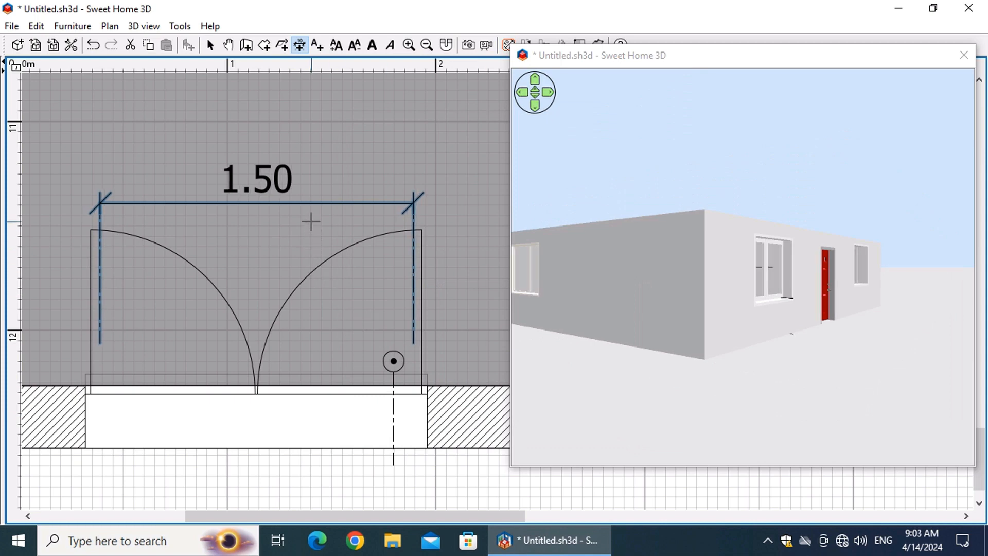
key(Down)
key(Down)
key(Down)
key(Down)
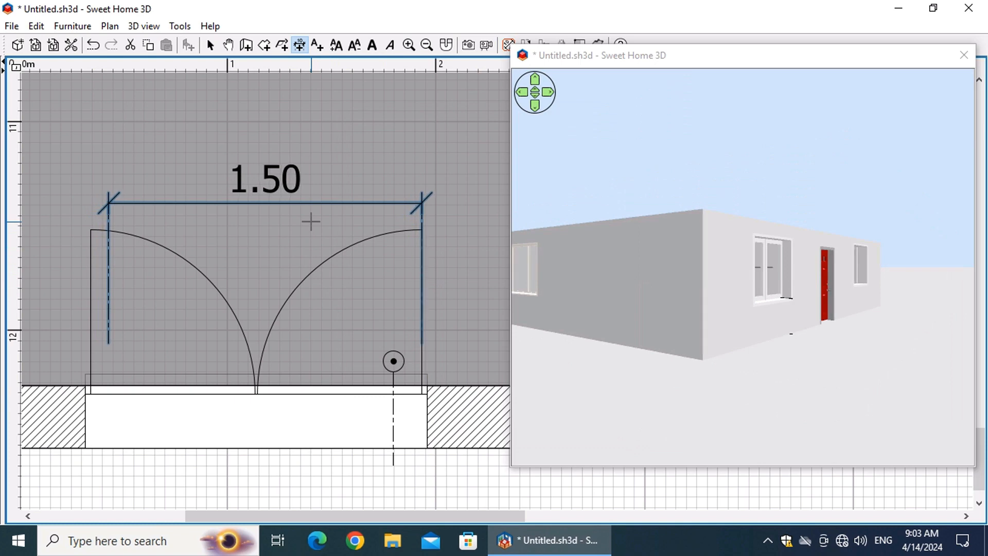
key(Down)
key(Down)
key(Down)
key(Down)
key(Down)
key(Down)
key(Down)
key(Down)
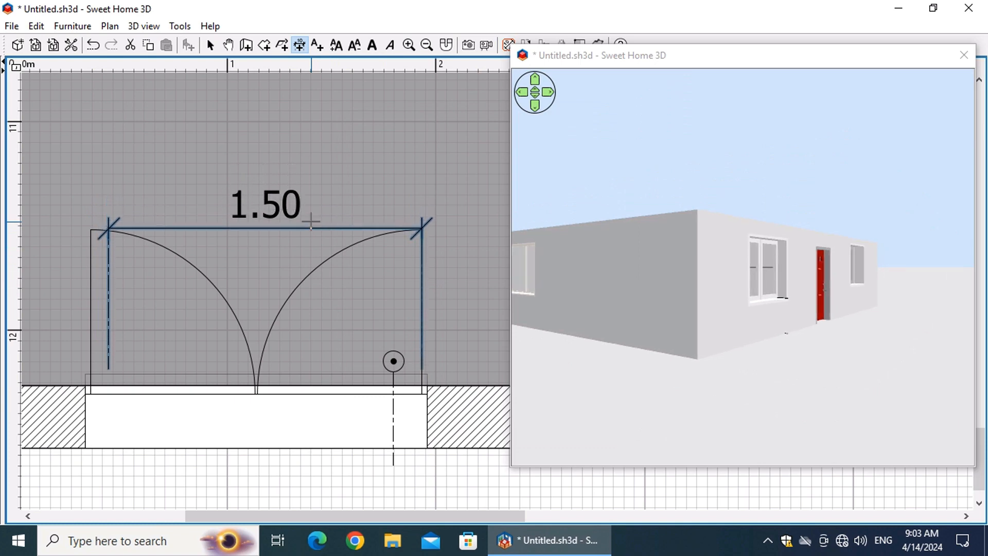
key(Down)
key(Down)
key(Down)
key(Down)
key(Down)
key(Down)
key(Down)
key(Down)
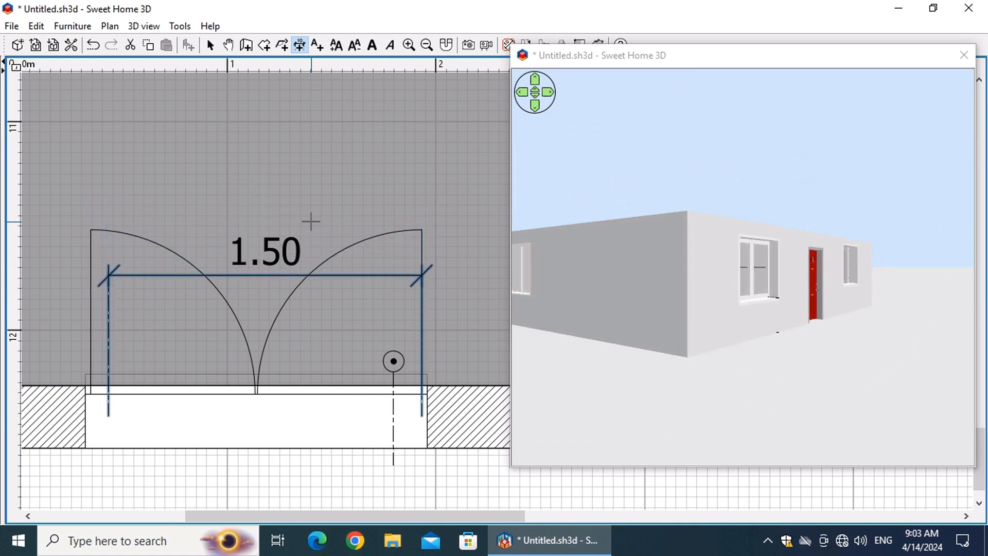
key(Down)
key(Down)
key(Down)
key(Down)
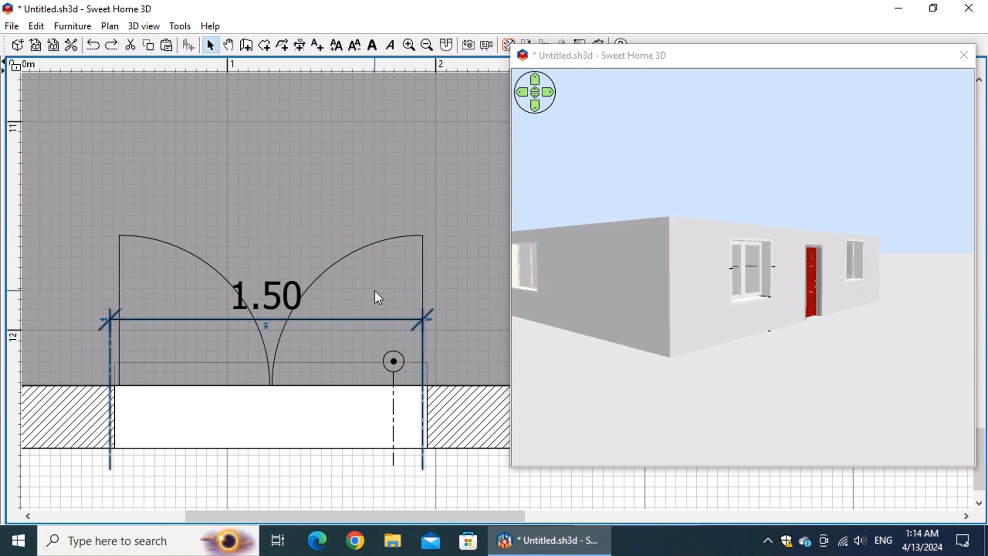
- Widen the double window leftward, comparing its opening with the 1.50 m dimension in the 3D view
click(262, 423)
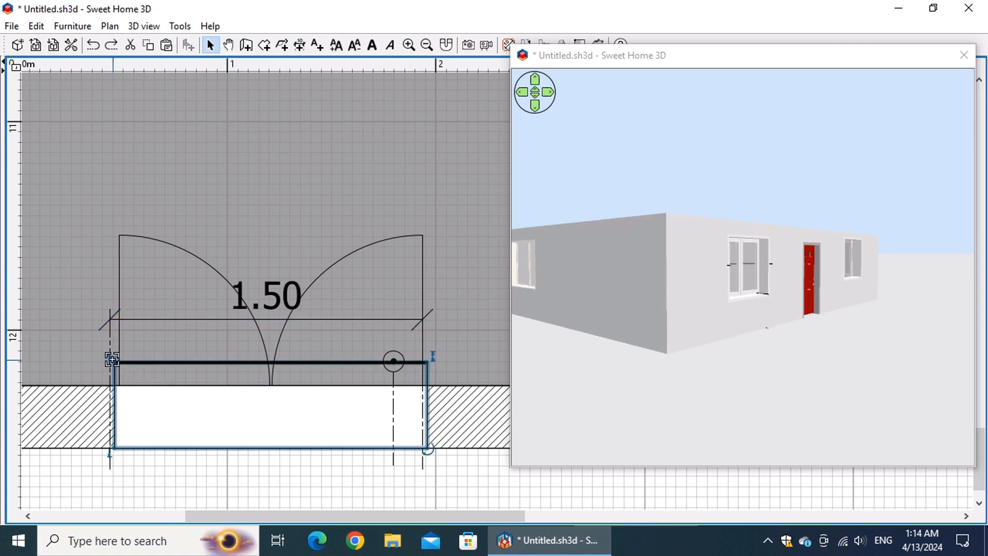
drag(114, 363, 103, 363)
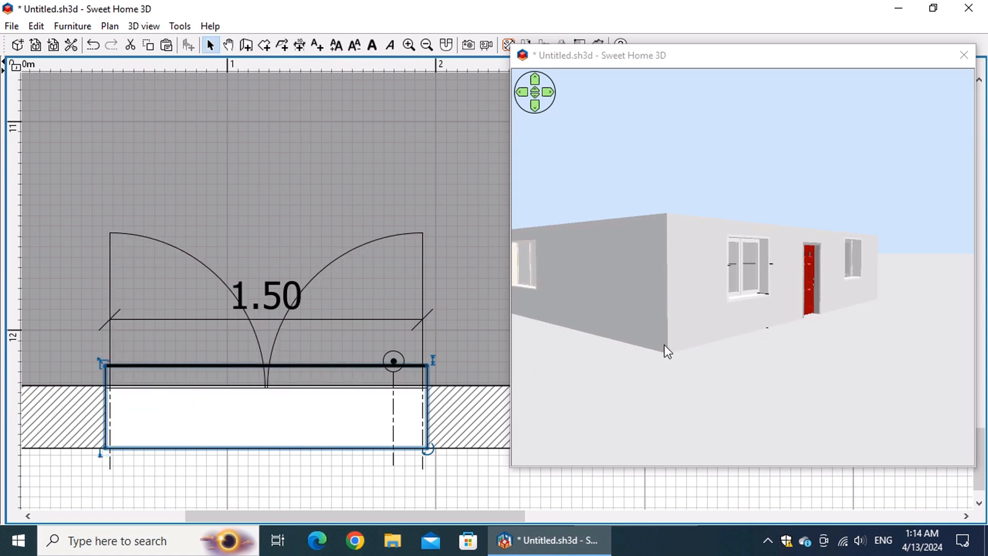
scroll(720, 291, up, 6)
scroll(742, 283, up, 8)
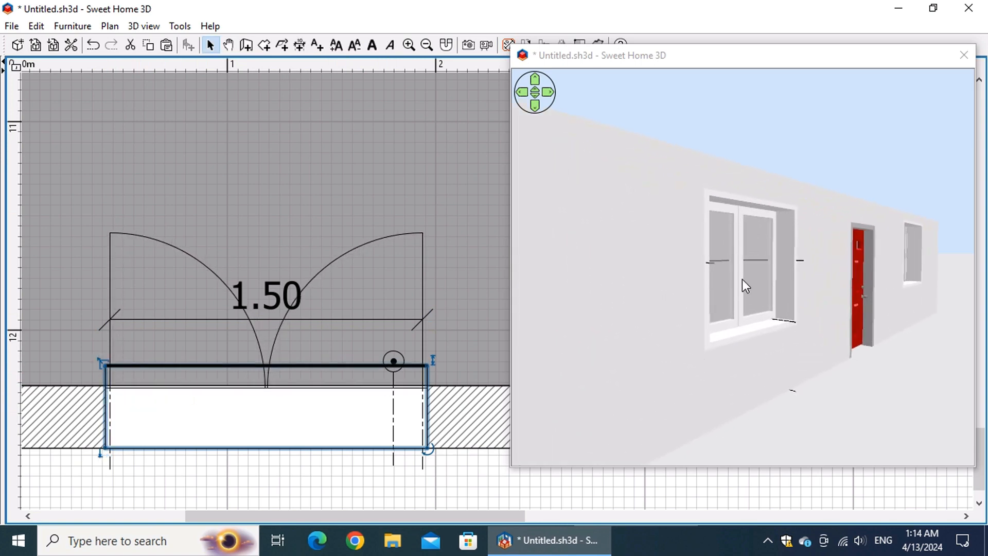
drag(647, 316, 586, 333)
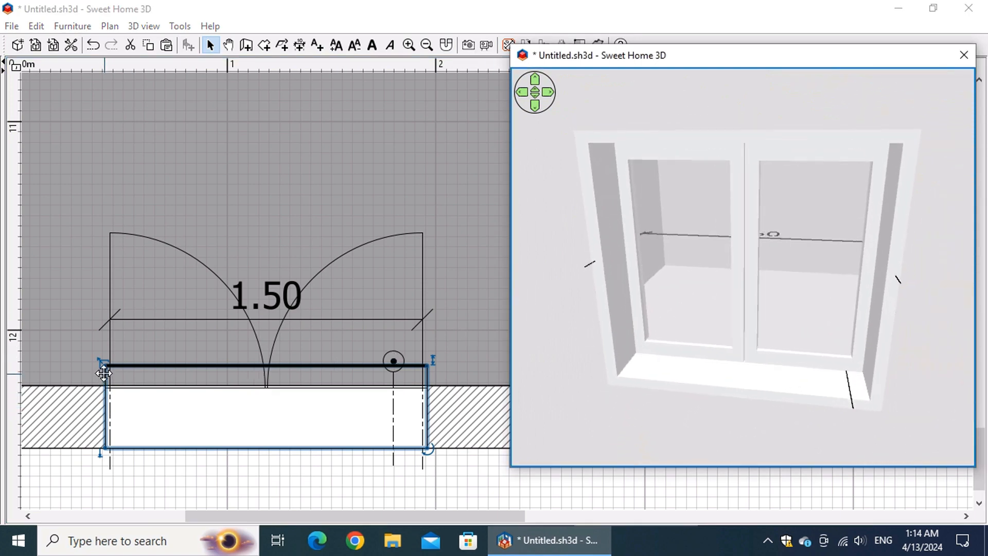
drag(102, 363, 91, 370)
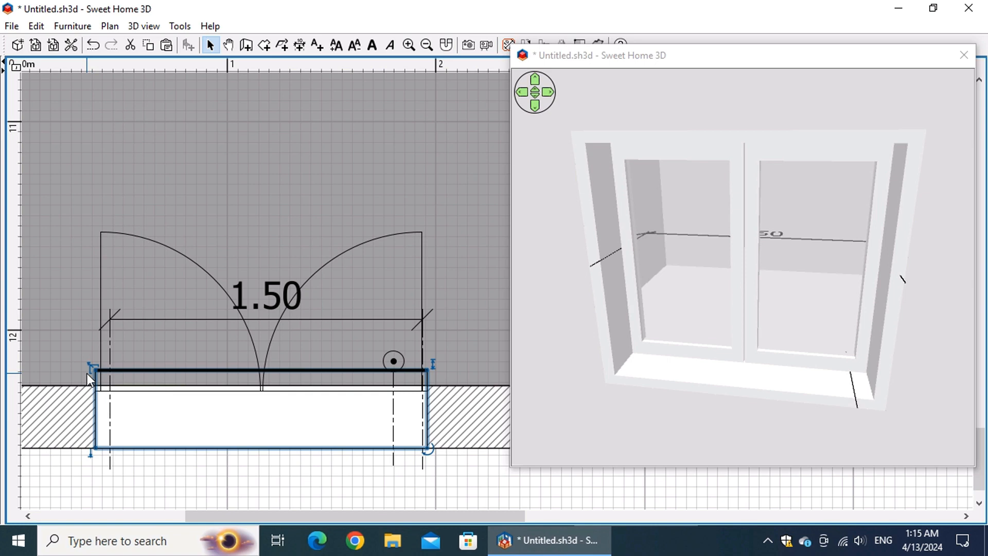
- Shift the 1.50 m dimension left to the window's left sash edge and widen the window leftward until its opening fits the dimension in 3D
click(311, 320)
key(Left)
key(Left)
key(Left)
key(Left)
key(Left)
key(Left)
key(Left)
key(Left)
key(Left)
key(Left)
key(Left)
key(Left)
key(Left)
key(Left)
key(Left)
key(Left)
key(Left)
key(Left)
key(Left)
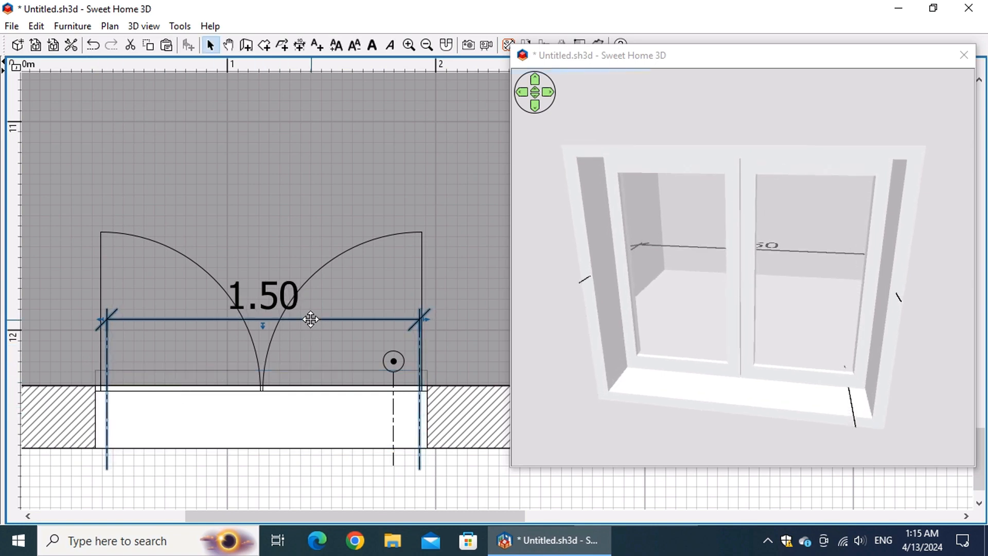
key(Right)
key(Right)
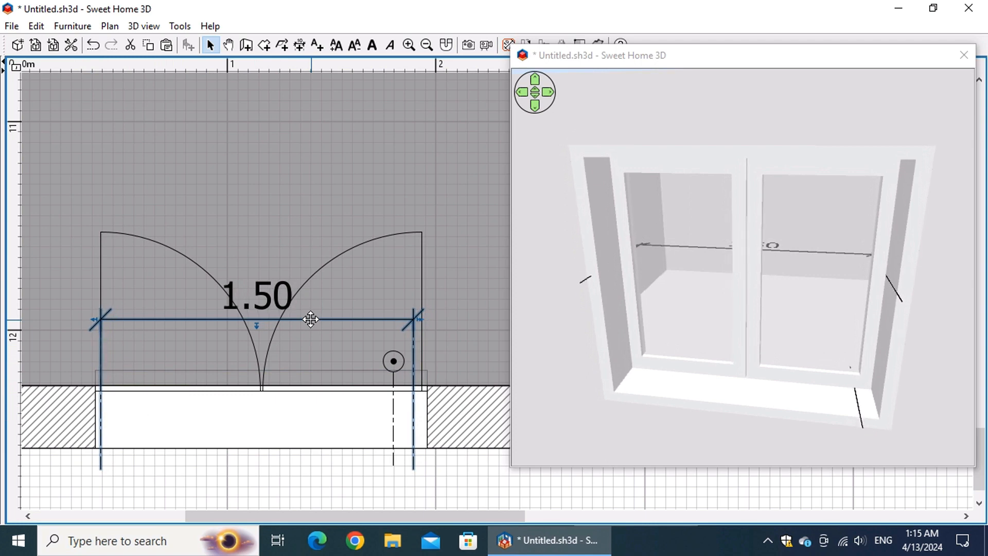
click(121, 423)
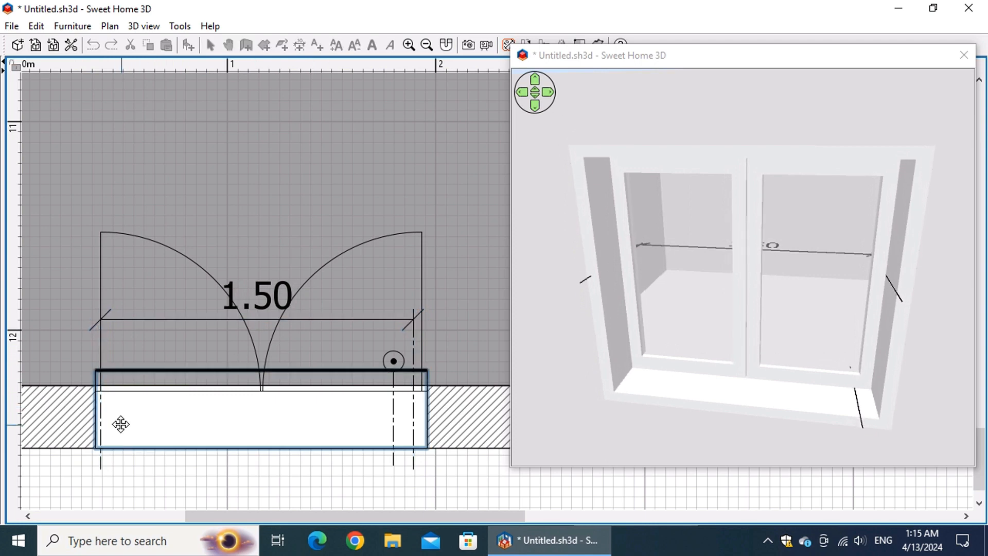
drag(92, 367, 81, 371)
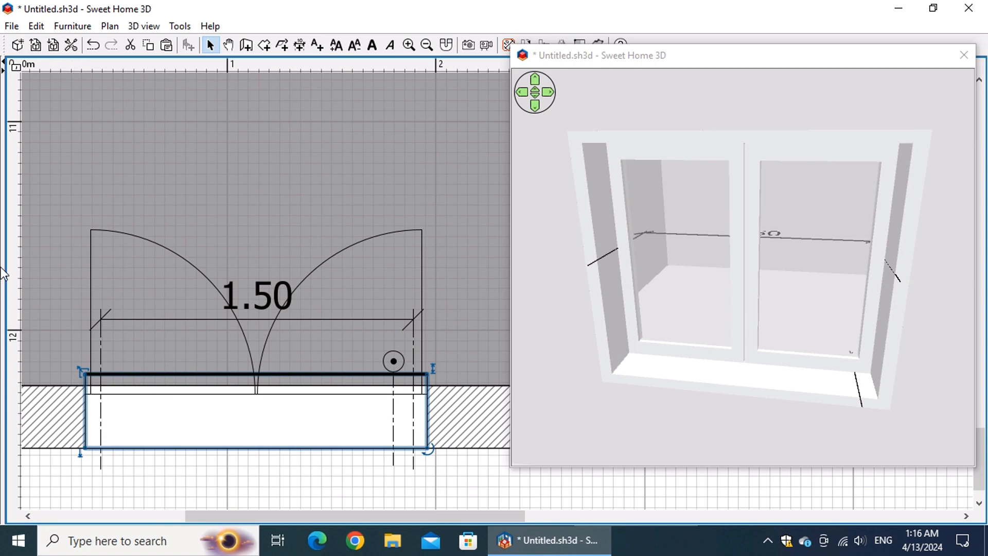
- Add a 3D-visible elevation dimension near the window's left end, with start elevation 0.80 m, distance 1.3 m and extension lines 0.5 m
click(300, 45)
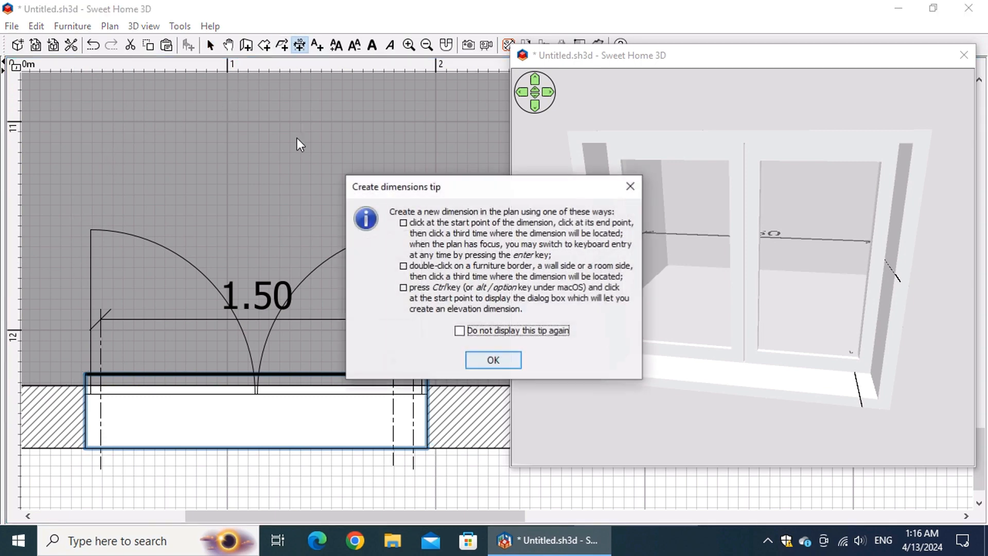
click(494, 361)
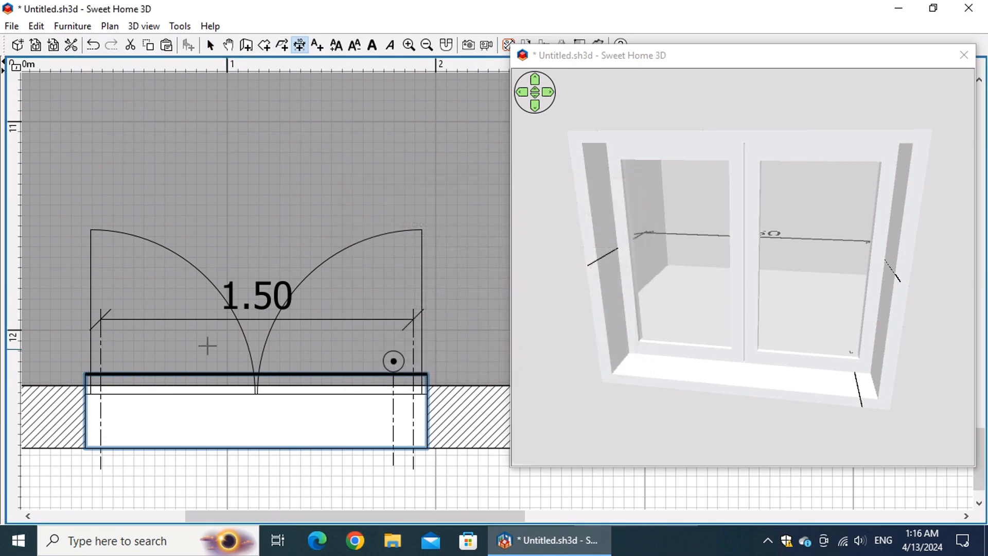
double_click(117, 358)
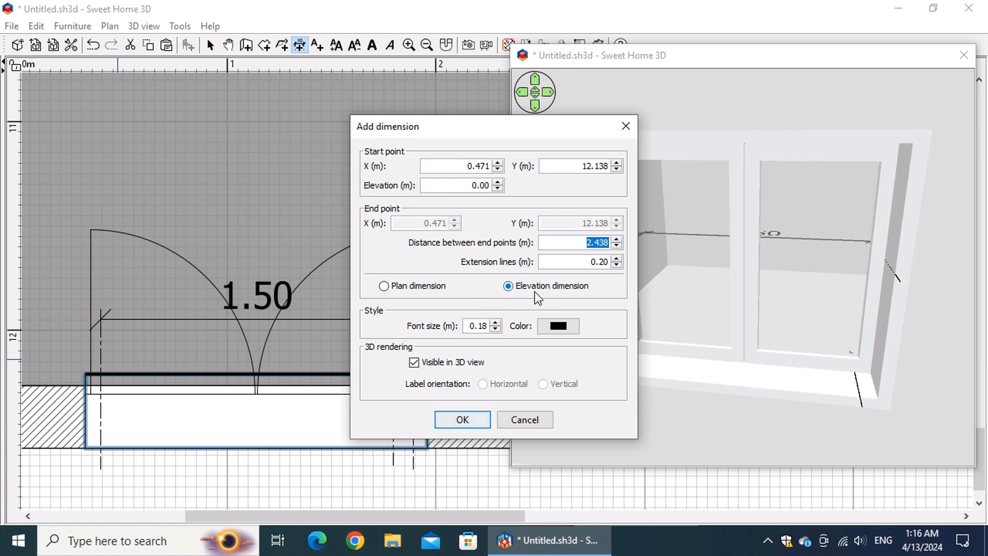
click(475, 182)
text(0.)
drag(578, 239, 647, 233)
drag(586, 242, 617, 242)
text(1.)
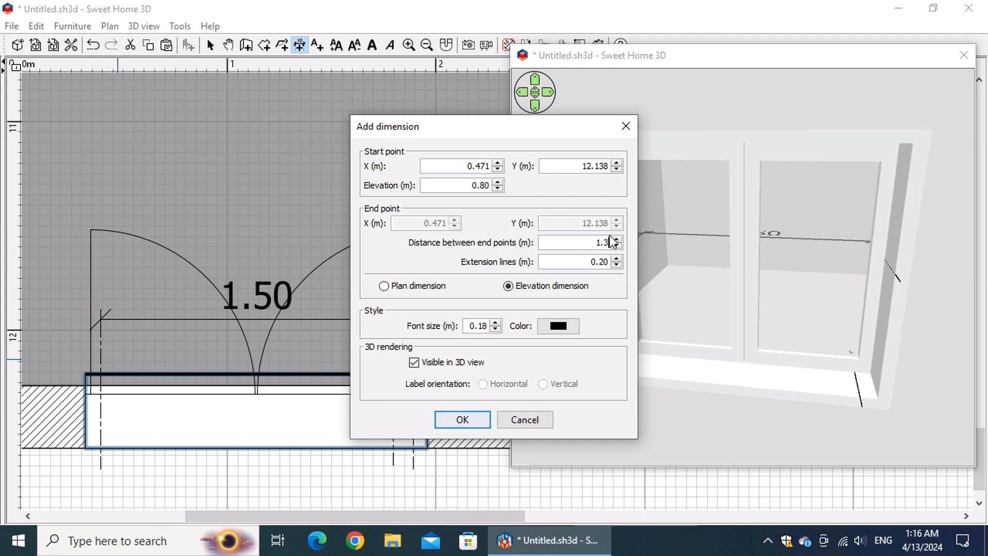
text(3)
drag(591, 261, 620, 260)
text(0.5)
click(463, 419)
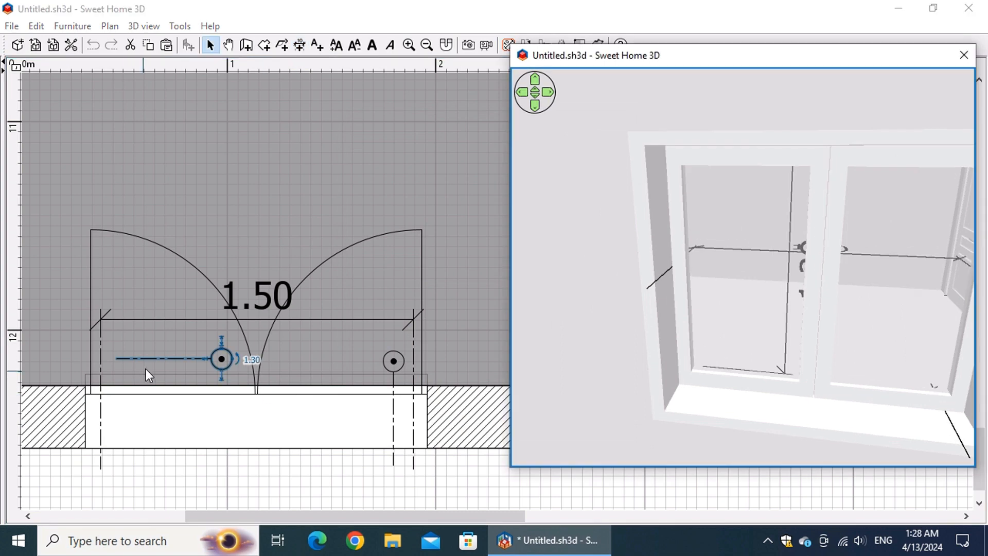
- Move the 1.30 m elevation dimension close to the window's left jamb and rotate it so its extension line crosses the outer wall
click(214, 44)
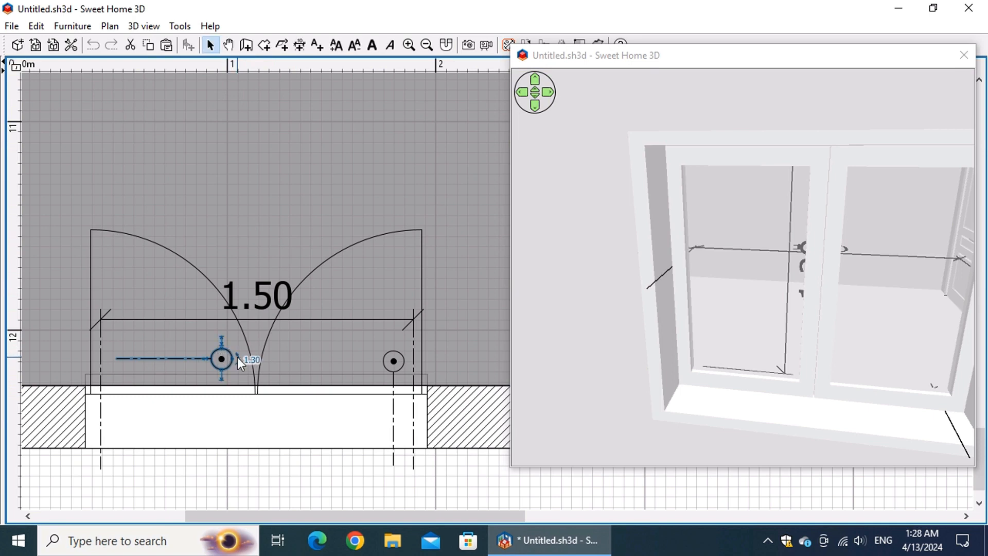
drag(237, 357, 134, 358)
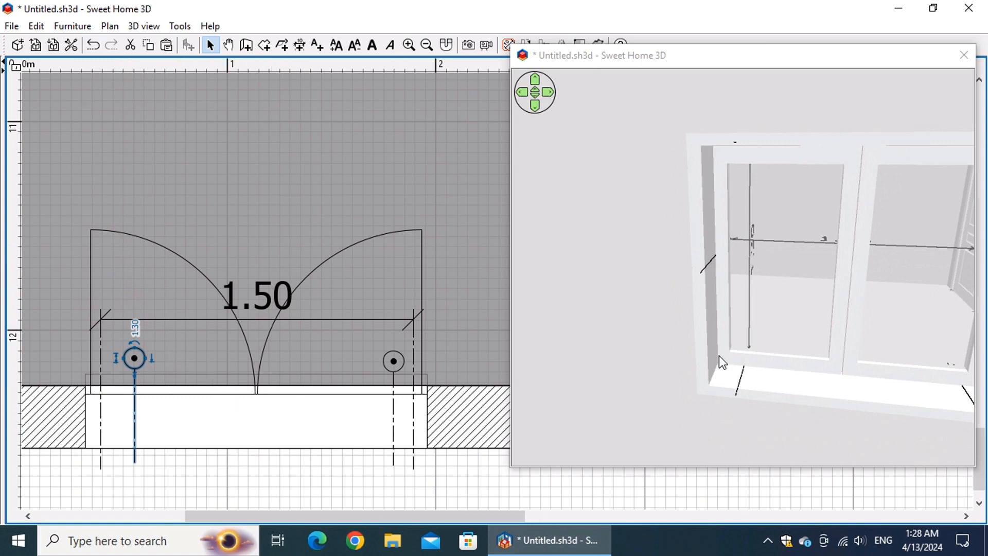
drag(719, 356, 741, 216)
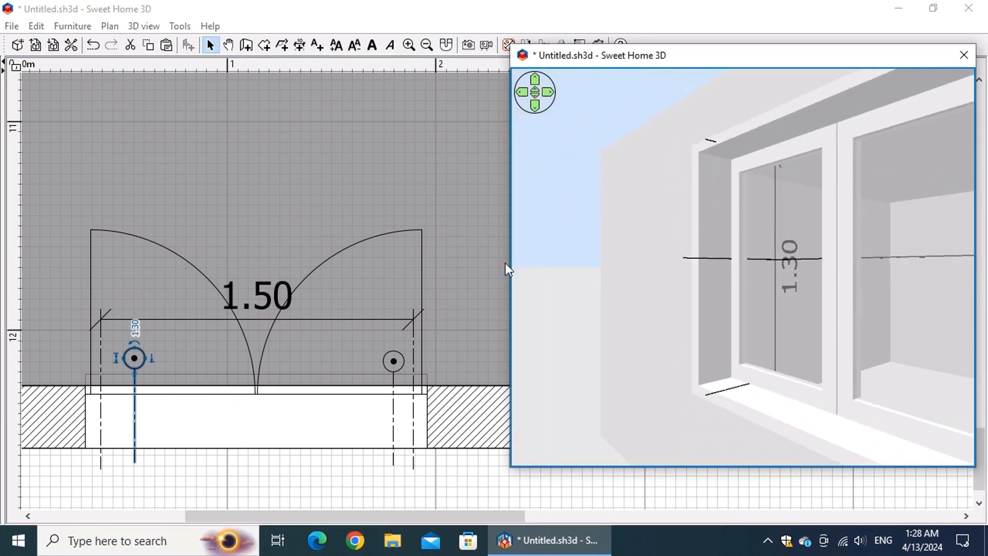
- Adjust the double window's height until its opening matches the 1.30 m elevation dimension in 3D
click(181, 420)
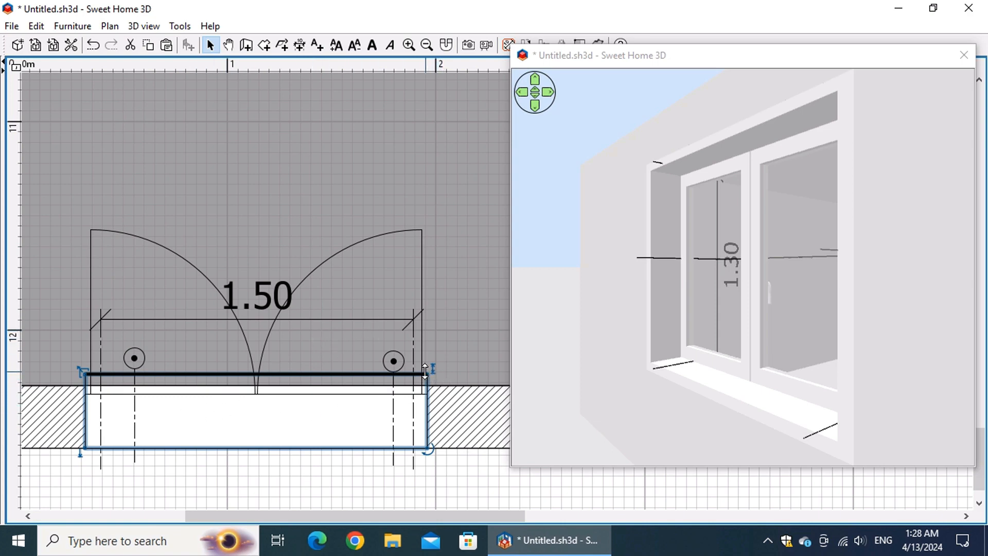
drag(432, 370, 424, 370)
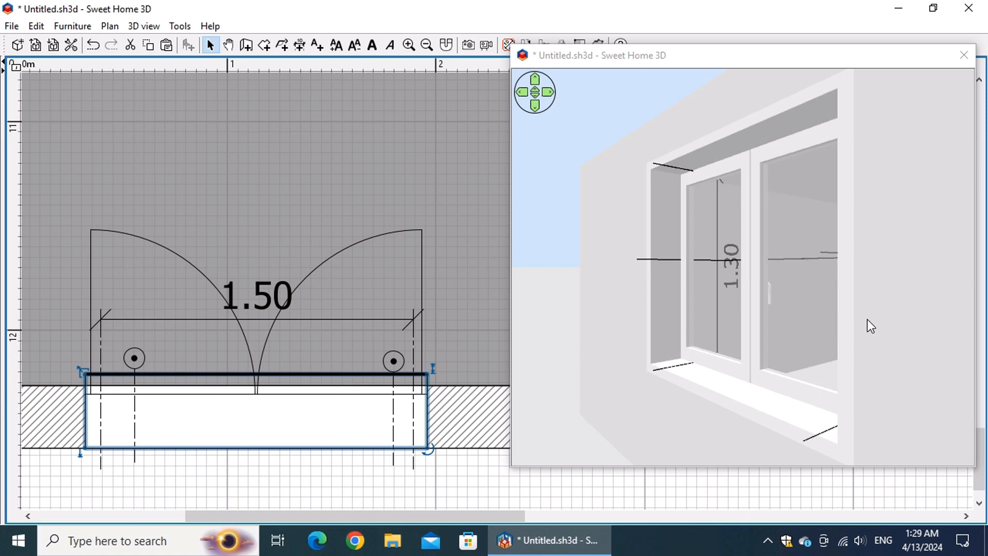
drag(869, 326, 574, 301)
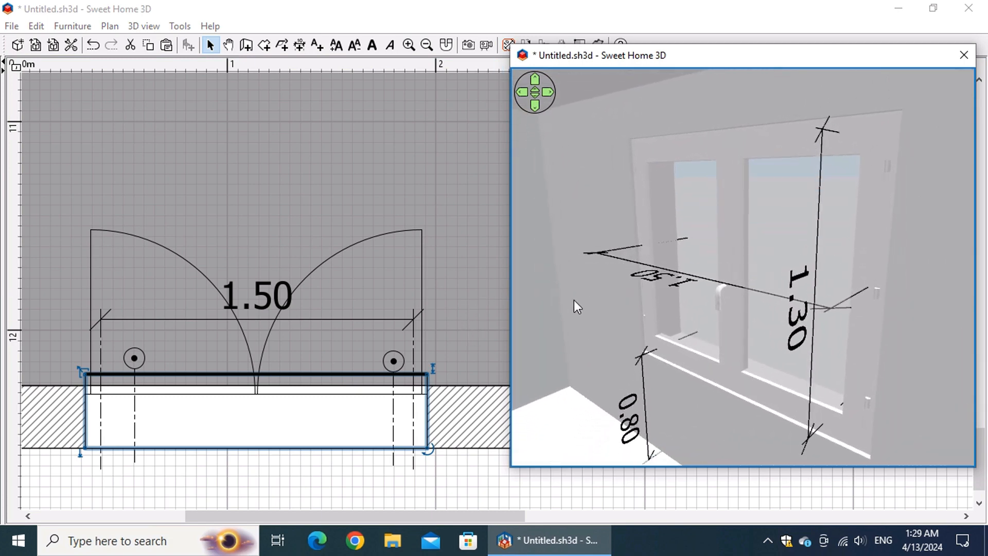
click(446, 268)
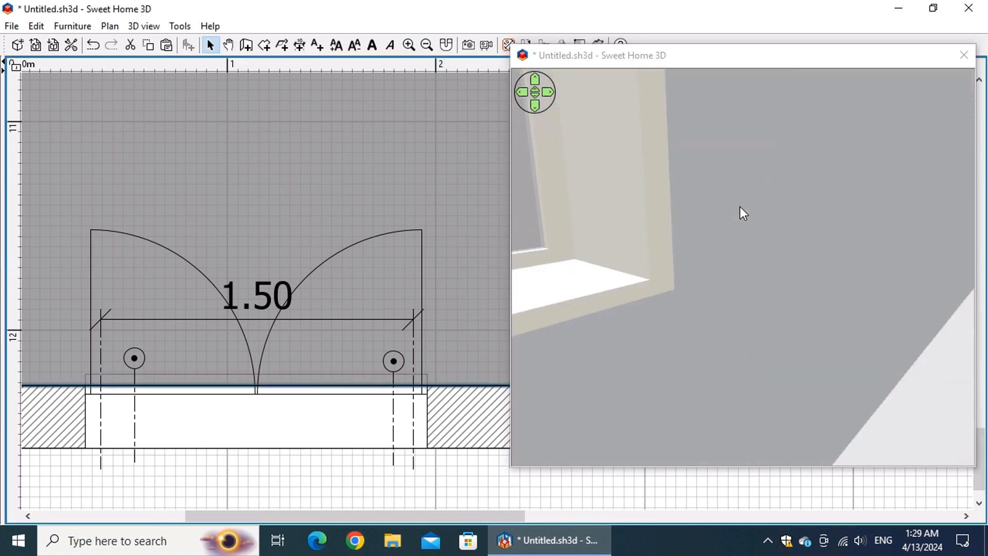
scroll(745, 210, down, 5)
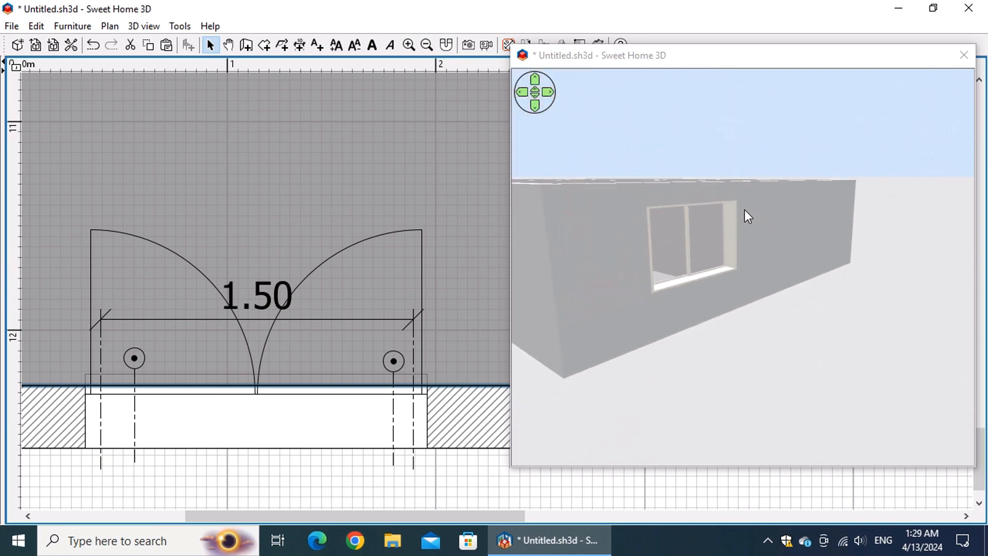
drag(576, 239, 986, 292)
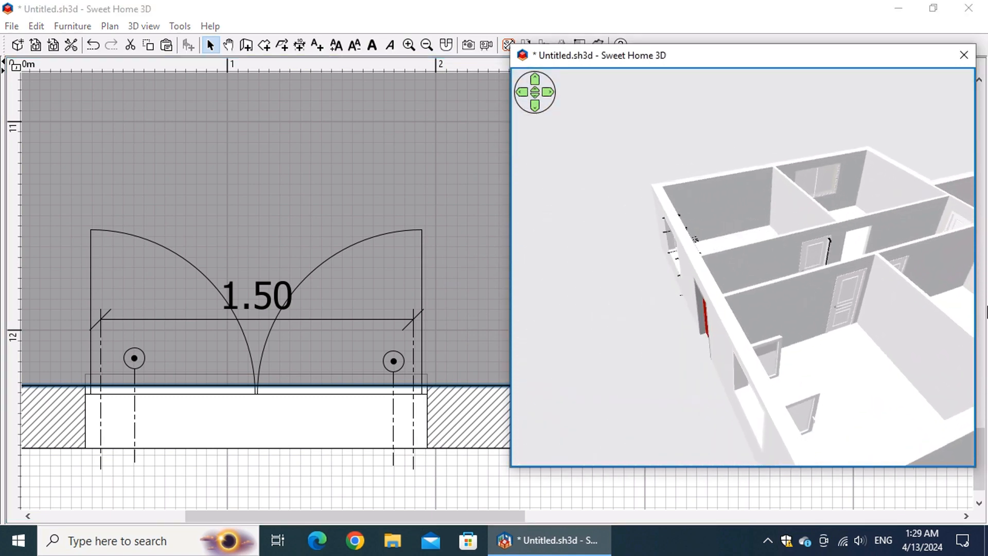
drag(664, 382, 874, 227)
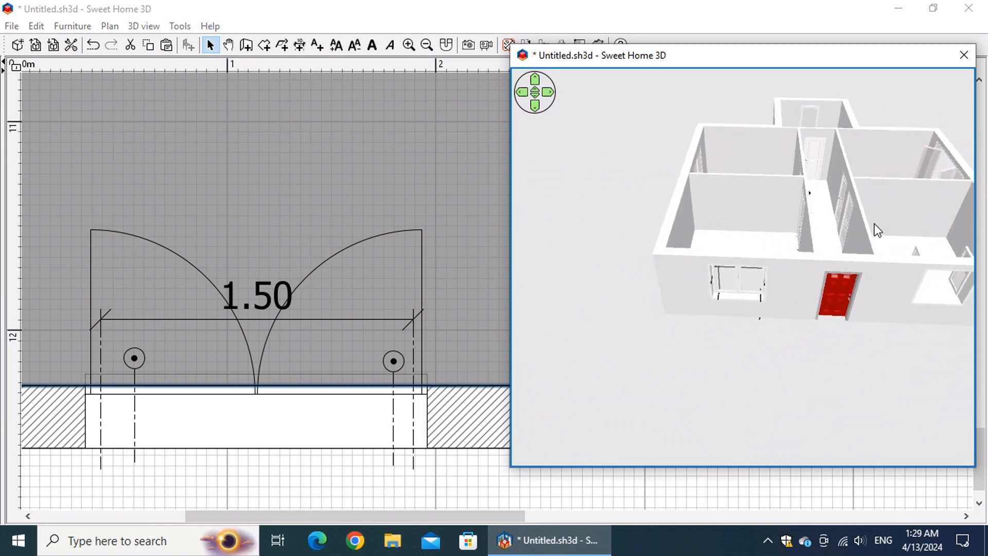
click(444, 487)
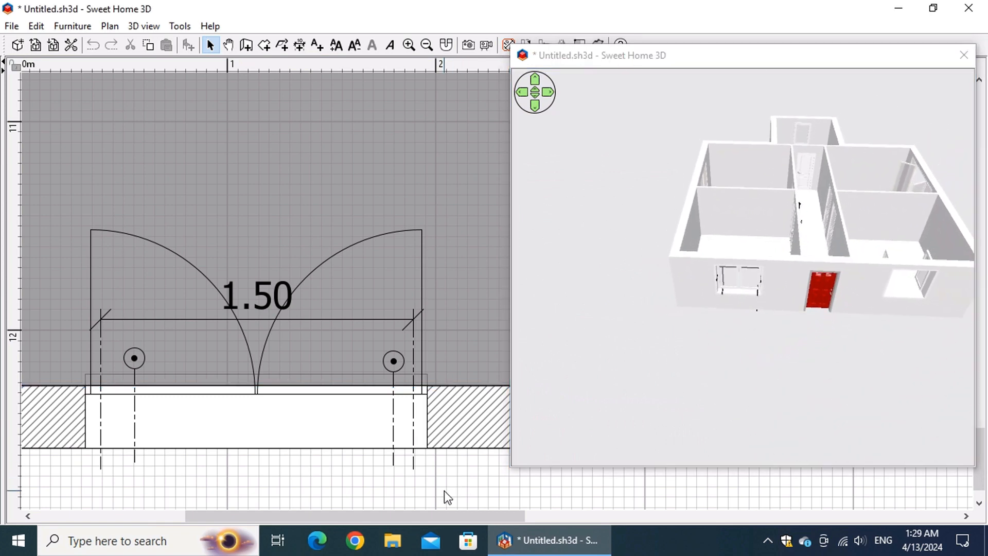